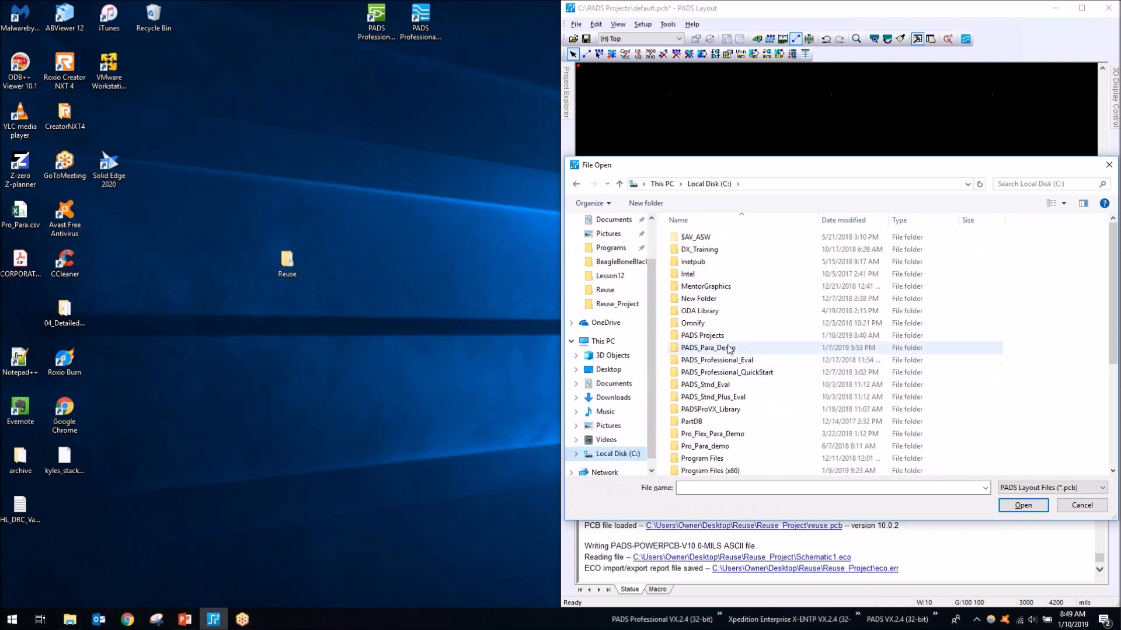
Open Lesson32.pcb from C:\PADS_Stnd_Eval\PADSVX.2.4\Lesson32 without saving the current design.
double_click(731, 386)
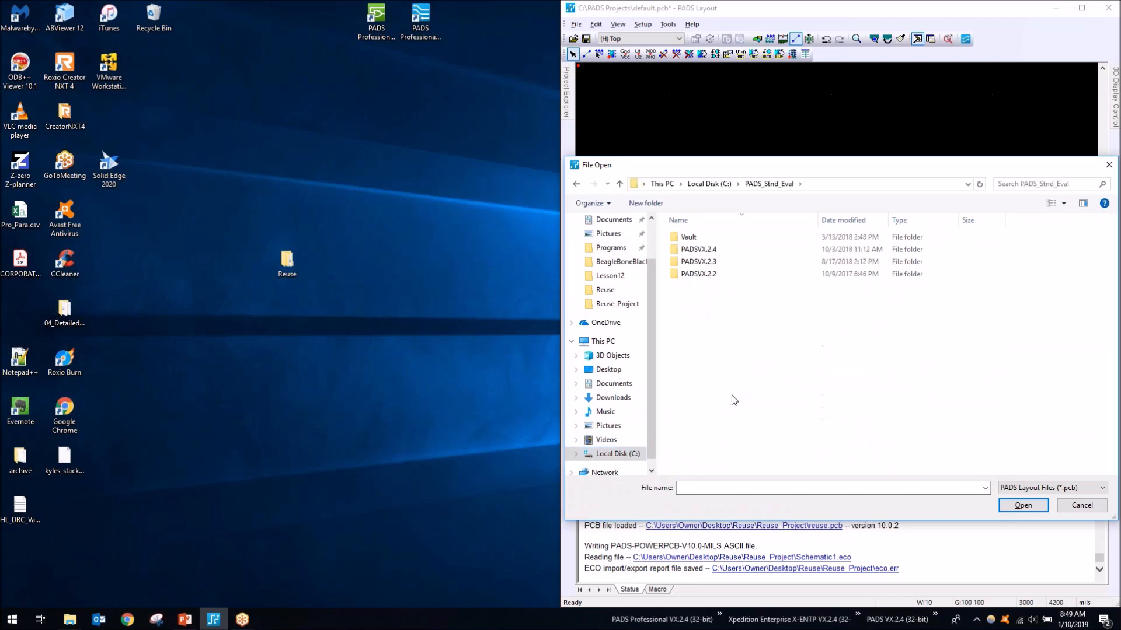
double_click(744, 255)
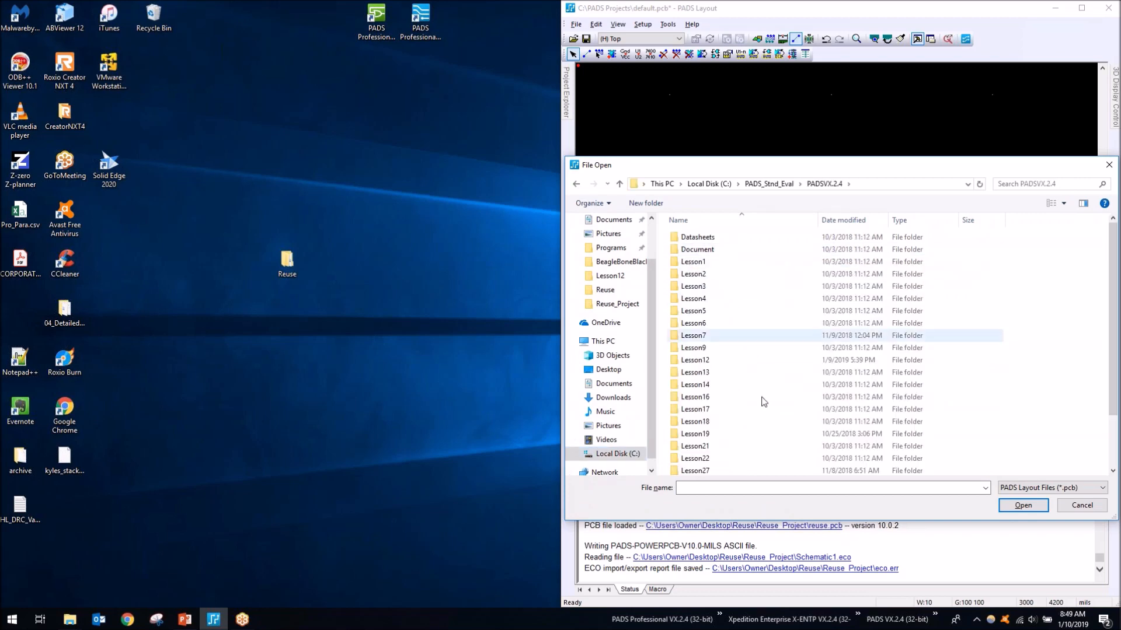
scroll(764, 401, "down", 3)
double_click(723, 433)
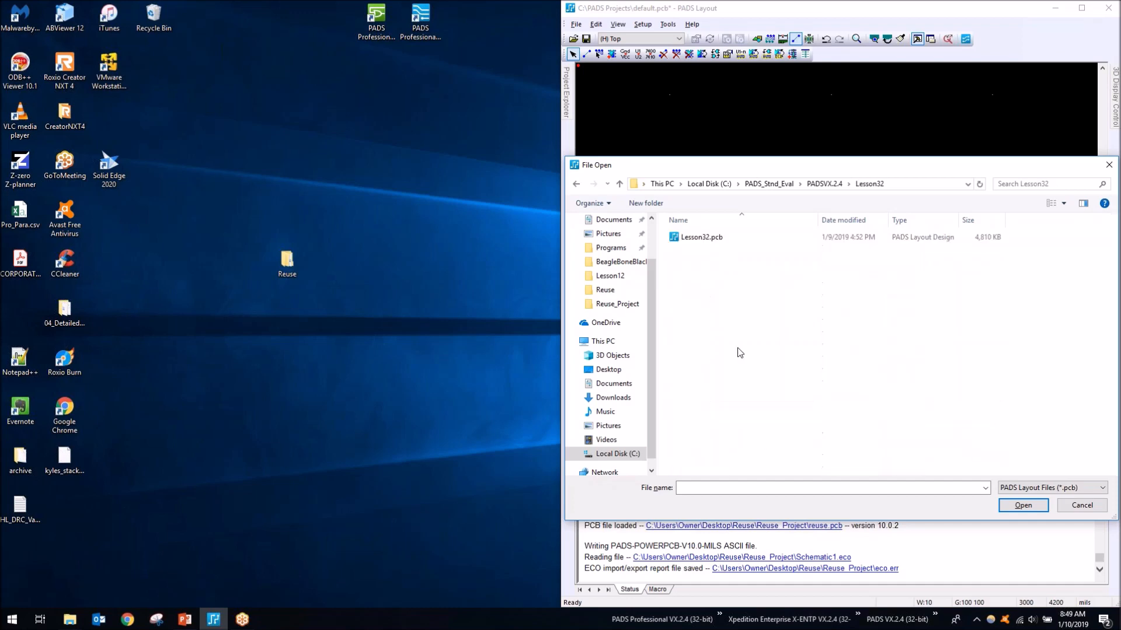
double_click(721, 237)
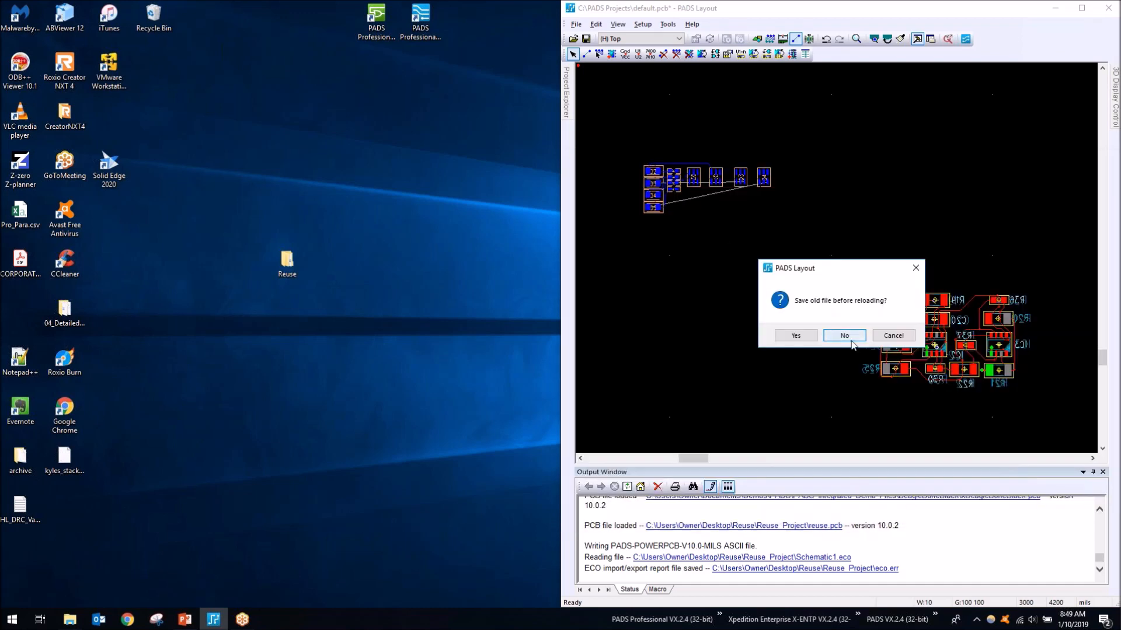
left_click(848, 337)
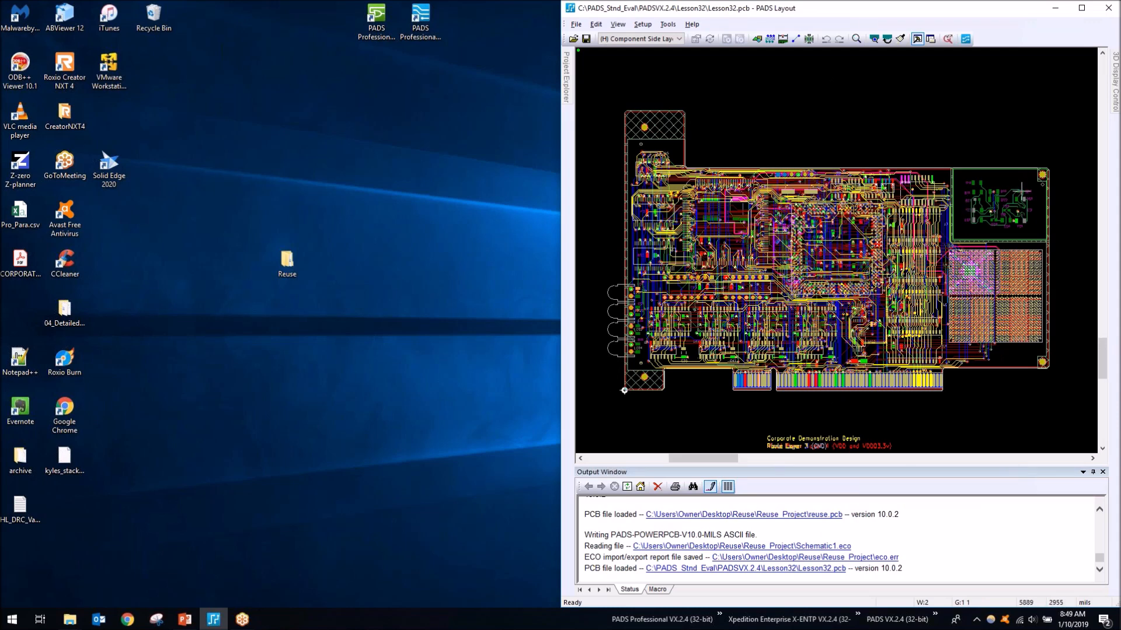
Check the default folder for reuse files in the global file location options, leaving the settings as they are.
scroll(1012, 204, "up", 2, "ctrl")
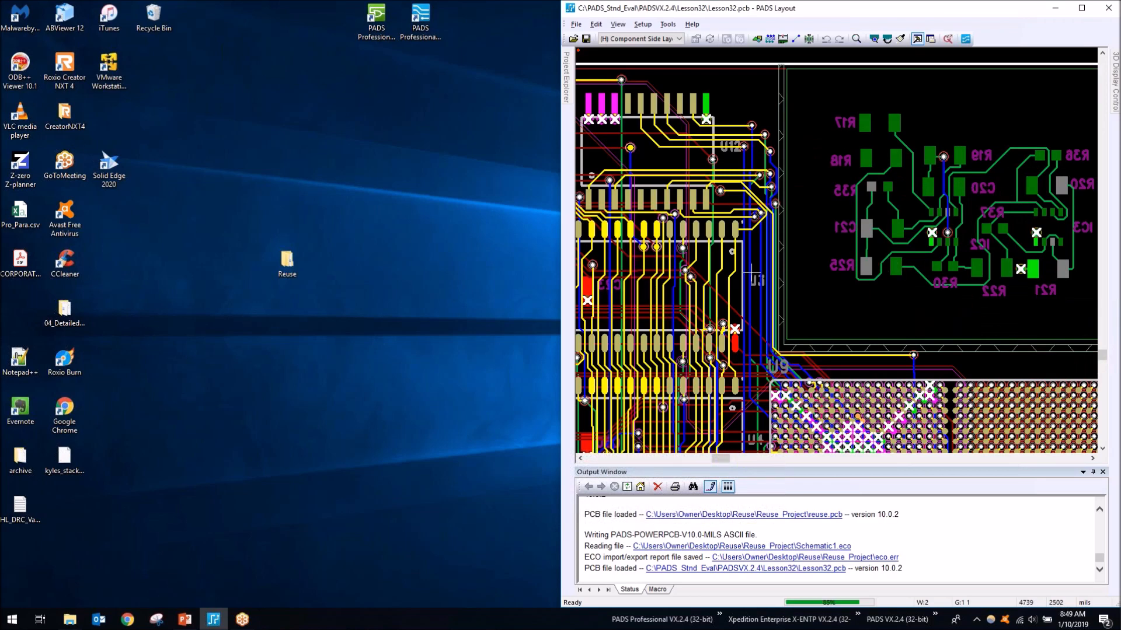
scroll(751, 273, "down", 1)
scroll(752, 272, "right", 2, "shift")
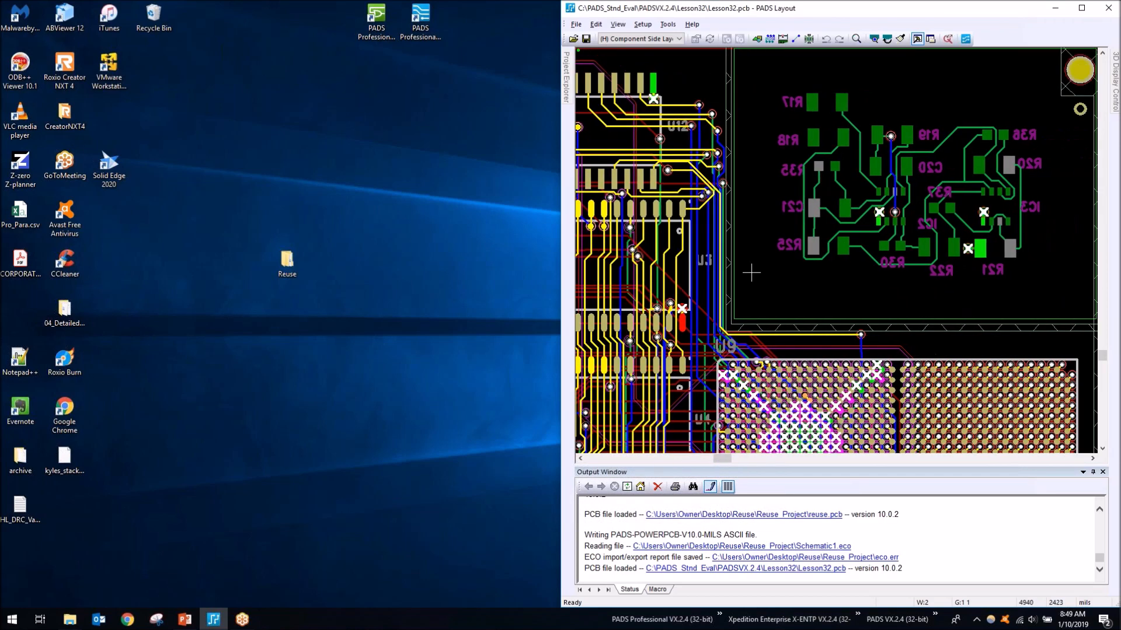
scroll(752, 272, "up", 4)
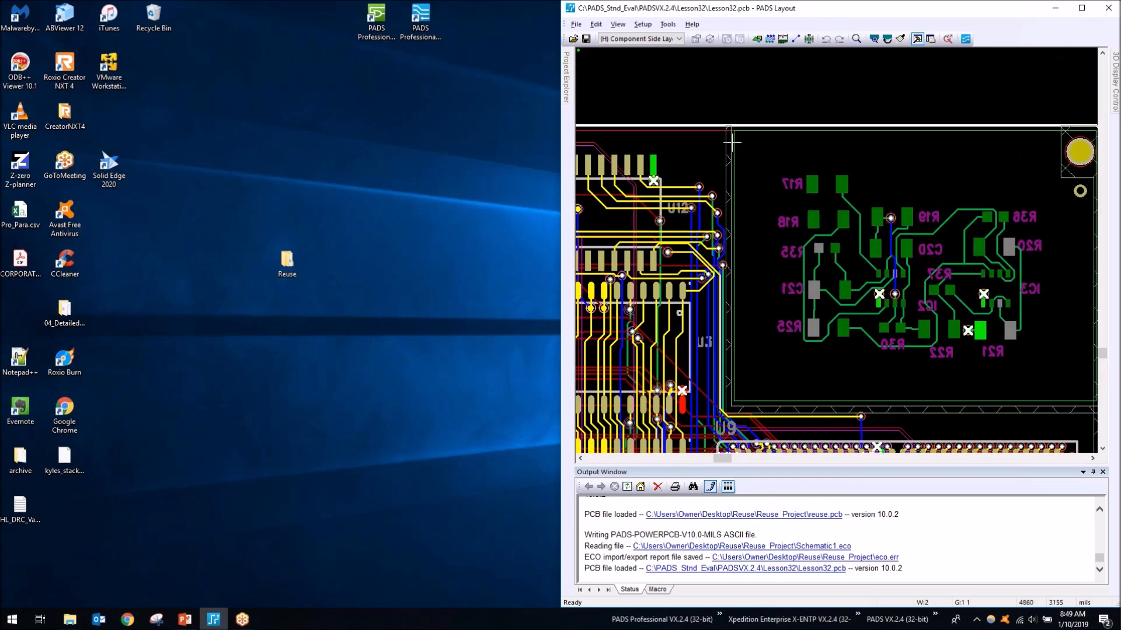
left_click_drag(677, 11, 172, 2)
left_click(105, 20)
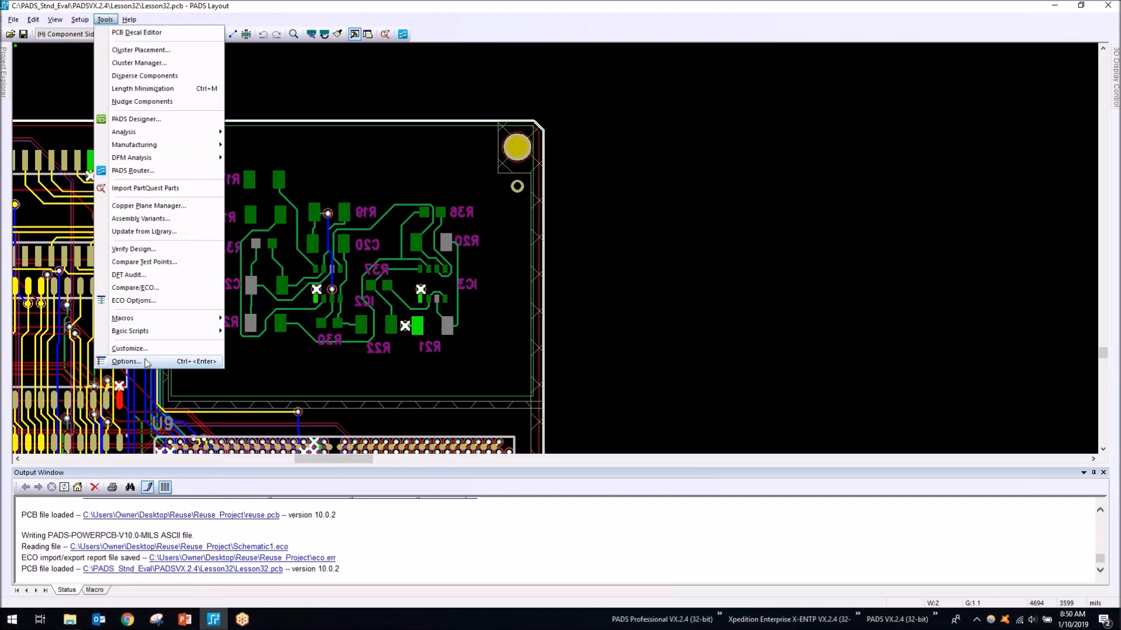
left_click(127, 361)
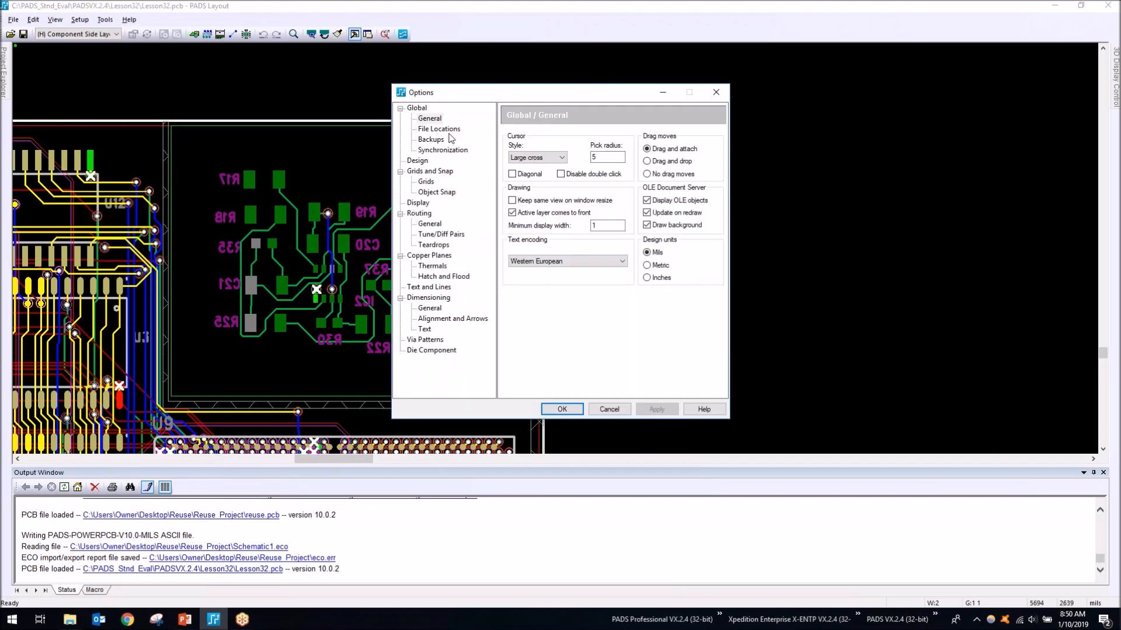
left_click(438, 129)
left_click_drag(476, 90, 605, 82)
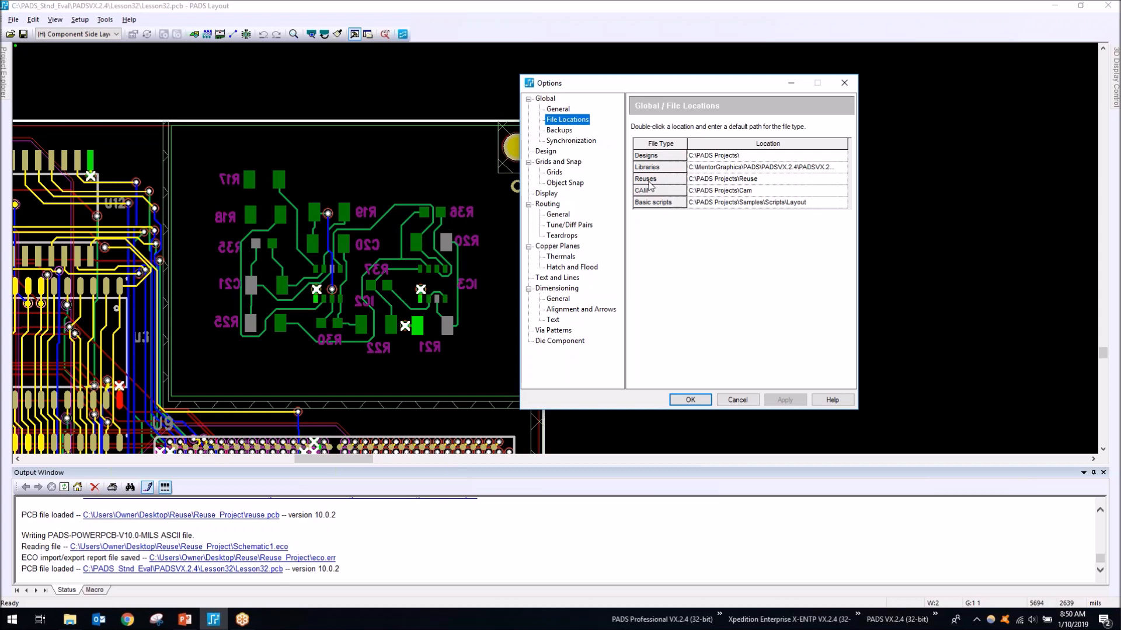
left_click(737, 403)
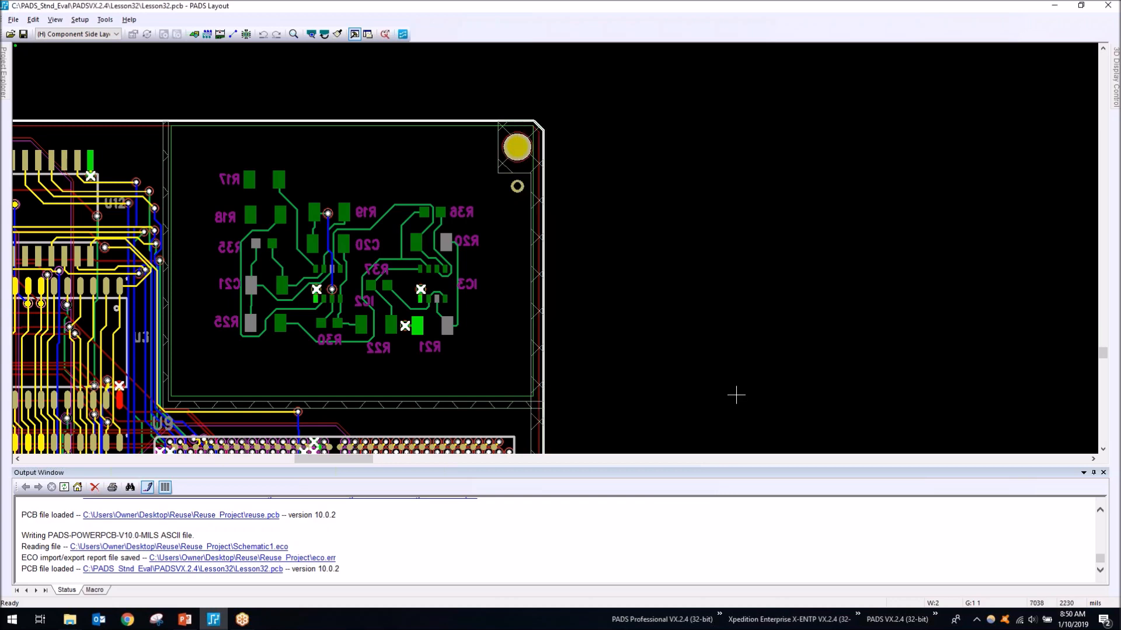
Restrict selection to components, try it by selecting resistor R20, and clear the selection.
right_click(648, 214)
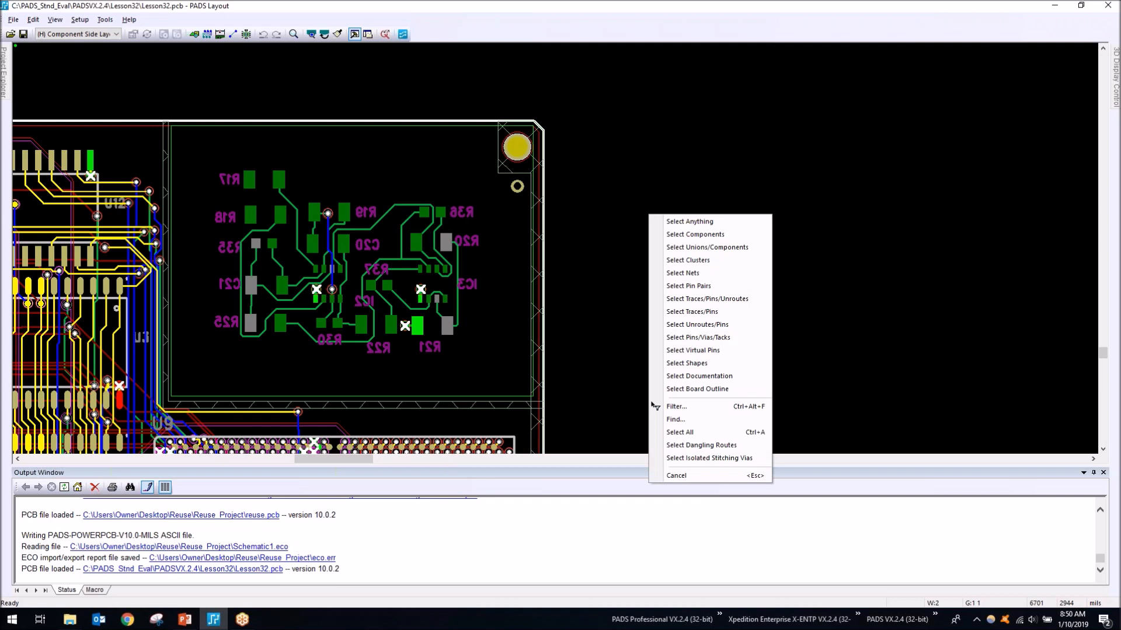
left_click(605, 151)
right_click(608, 144)
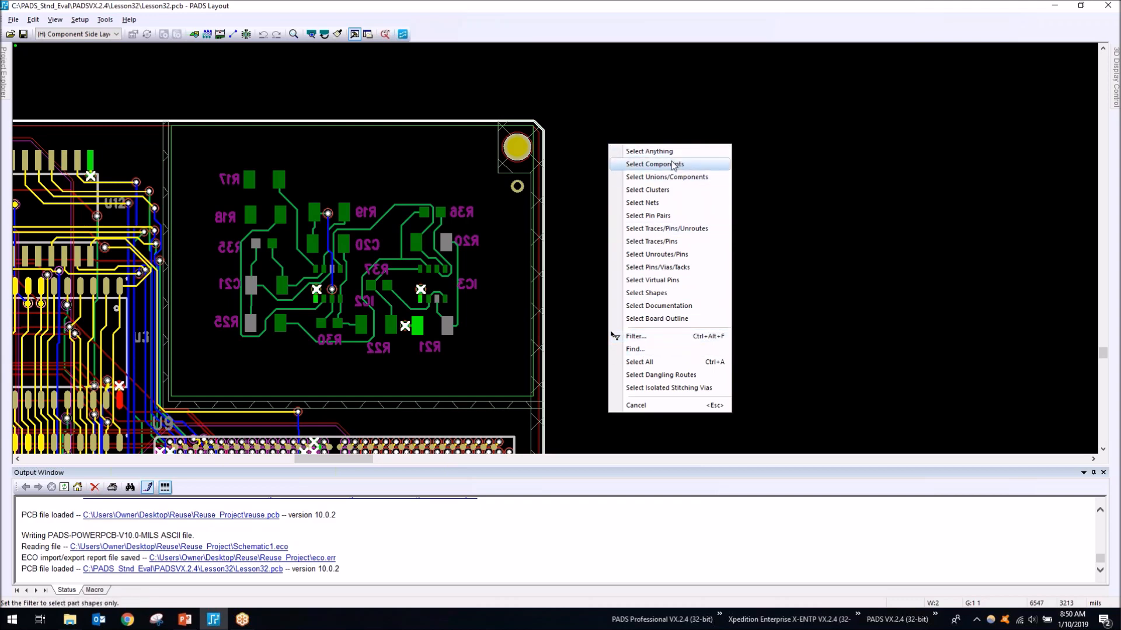
left_click(654, 164)
left_click(415, 238)
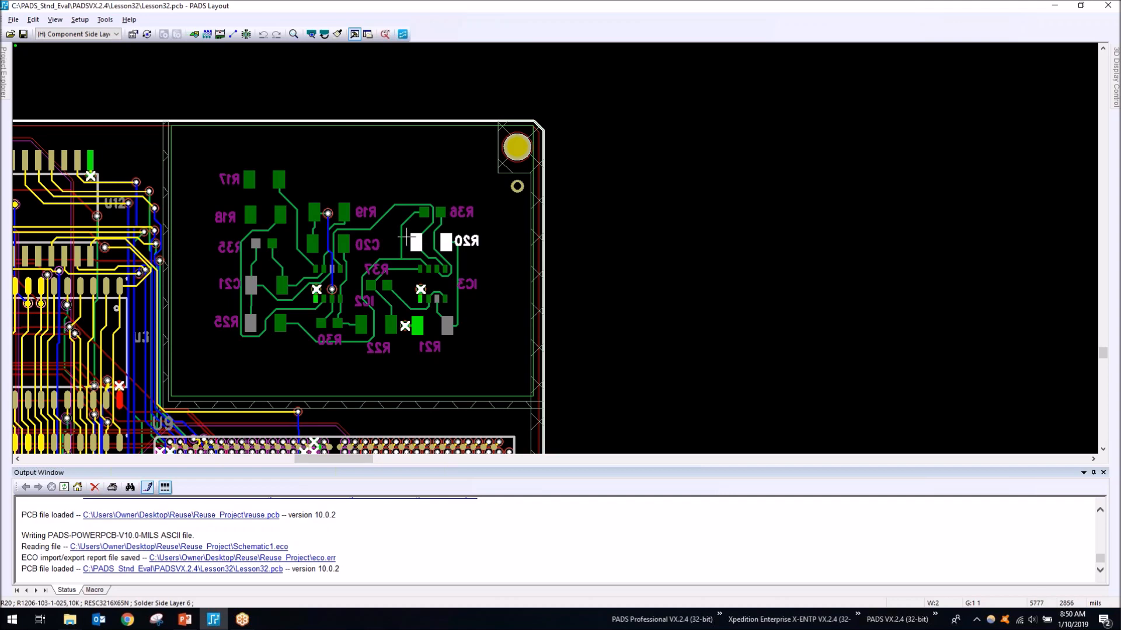
left_click(402, 236)
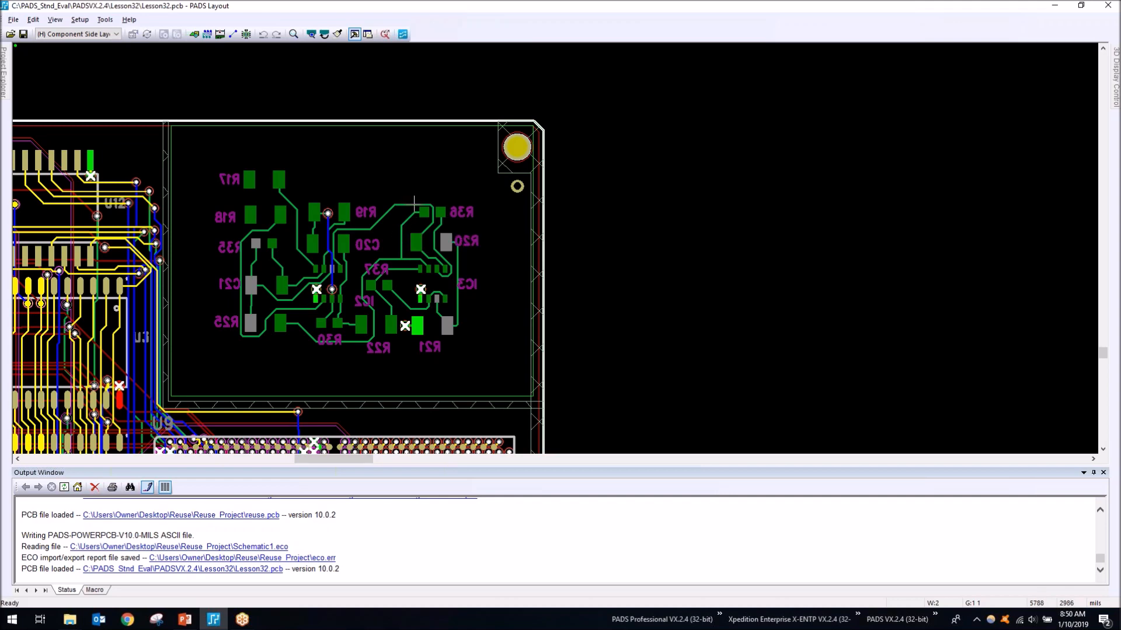
Add pins, traces and vias to the parts in the selection filter, and check which layers are enabled for selection.
right_click(596, 191)
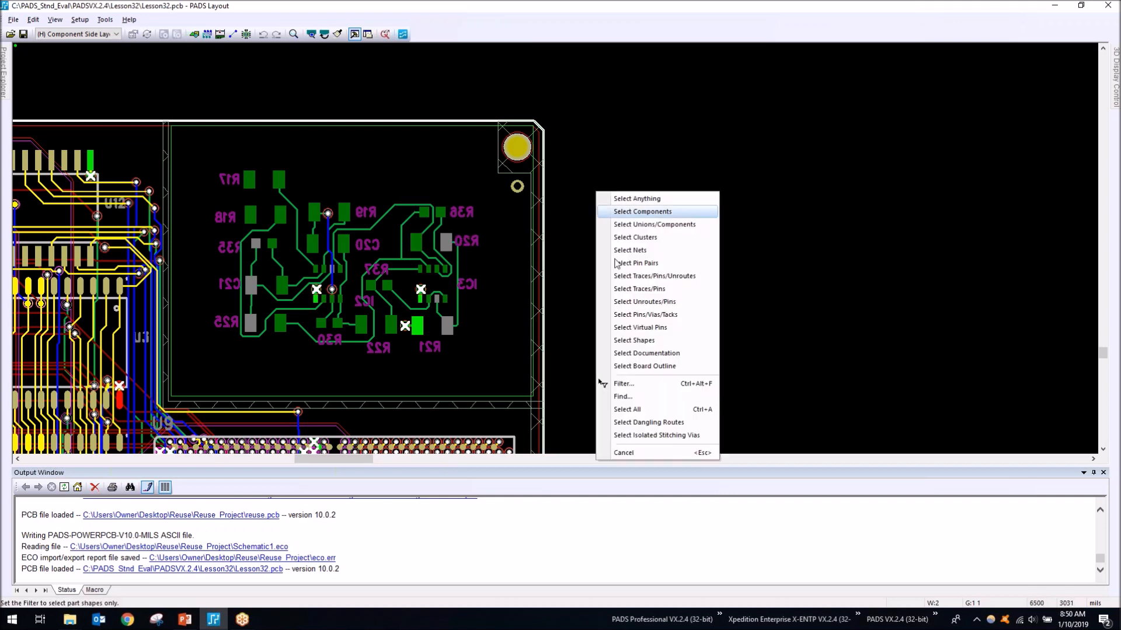
left_click(629, 386)
left_click_drag(325, 116, 695, 112)
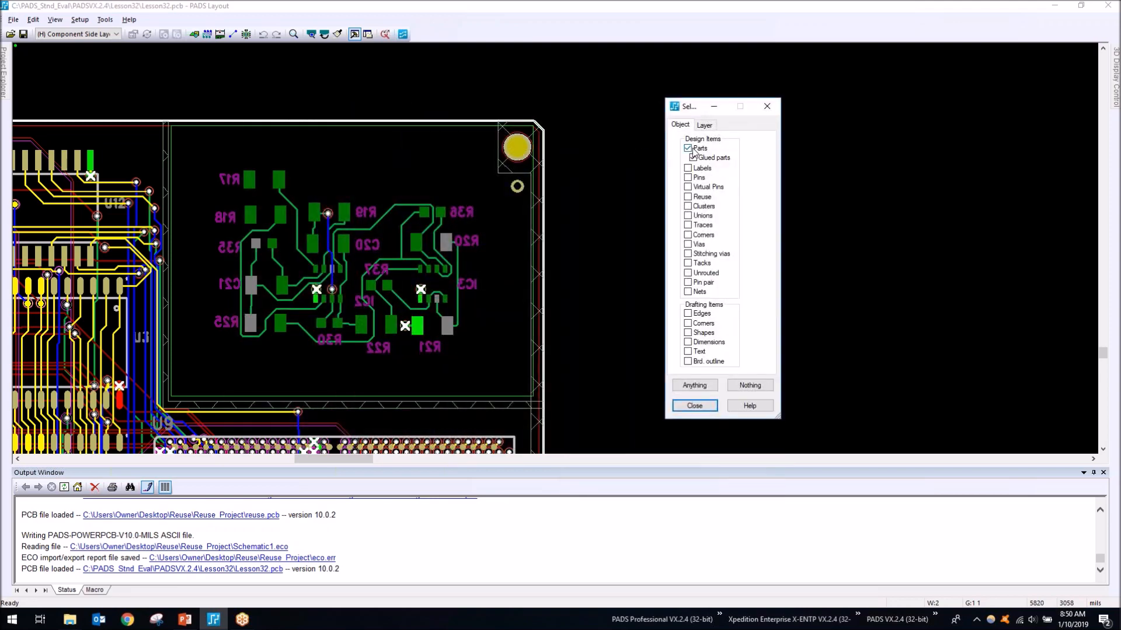
left_click(688, 178)
left_click(688, 225)
left_click(687, 245)
left_click(706, 125)
mouse_move(762, 158)
left_mouse_down()
mouse_move(768, 218)
mouse_move(759, 137)
left_mouse_up()
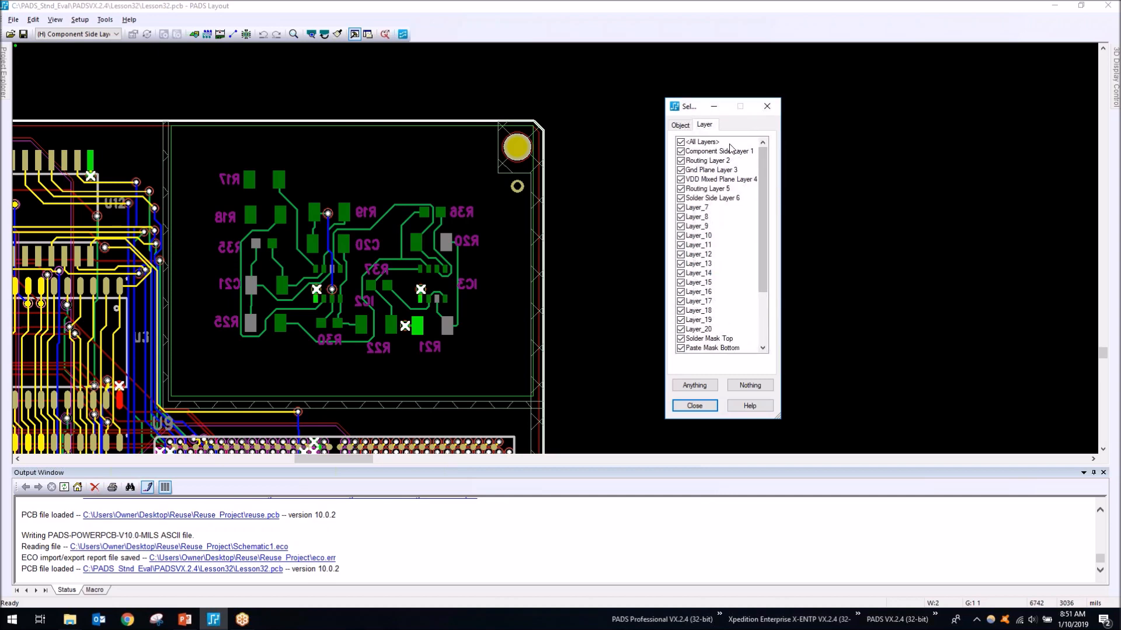
left_click(680, 125)
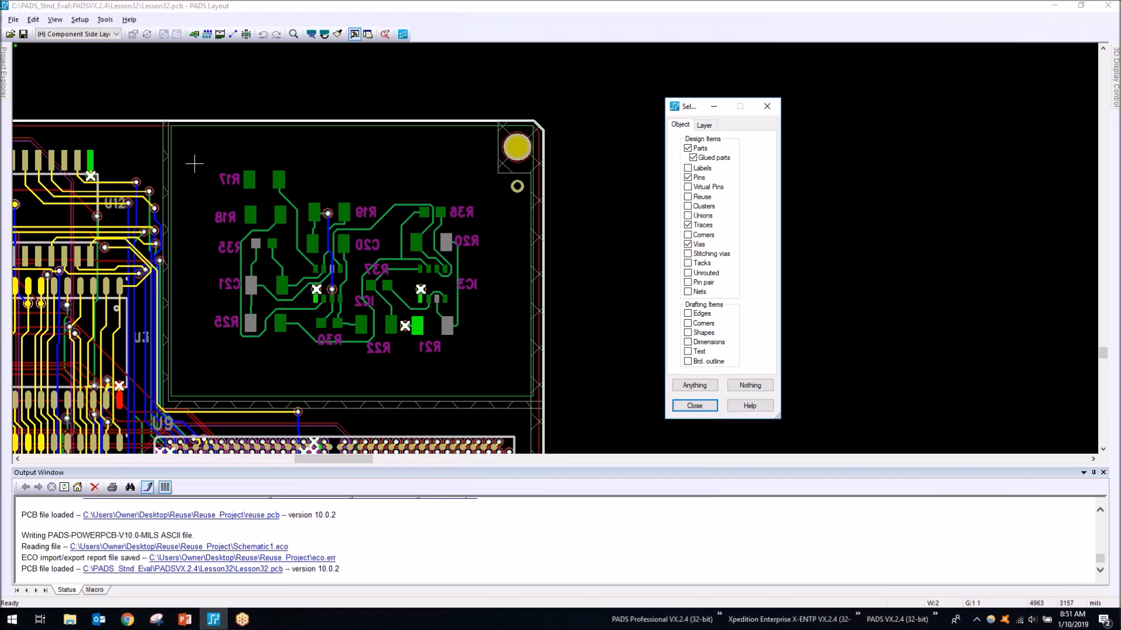
Select the whole circuit from R17 to R21 in the board's upper-right area and start making a reuse from it.
left_click_drag(193, 146, 484, 367)
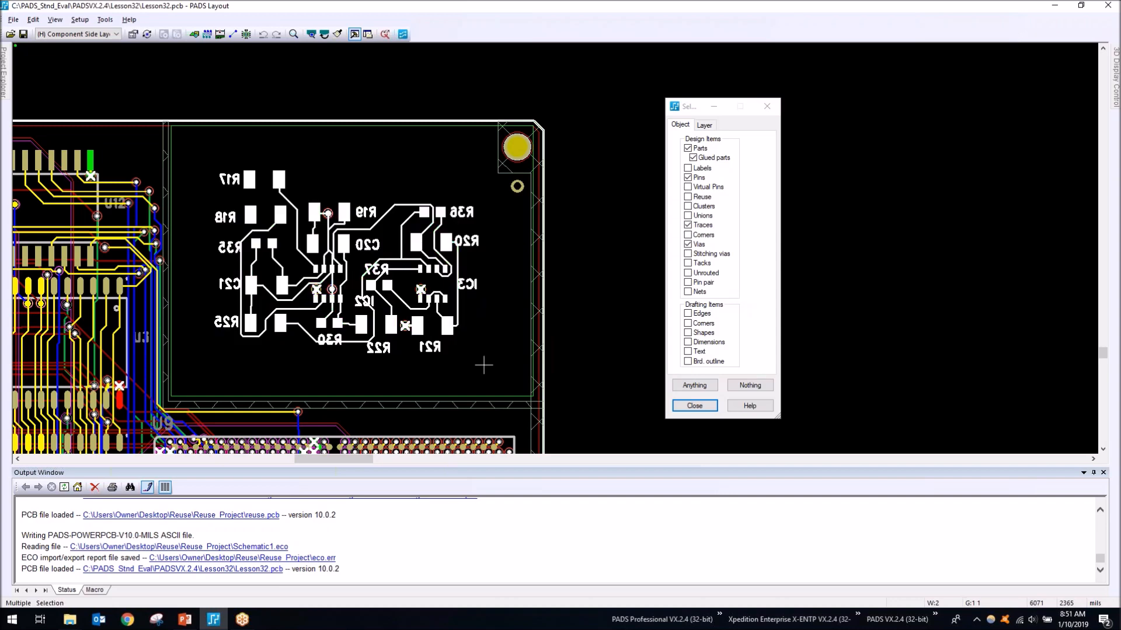
scroll(370, 294, "left", 3)
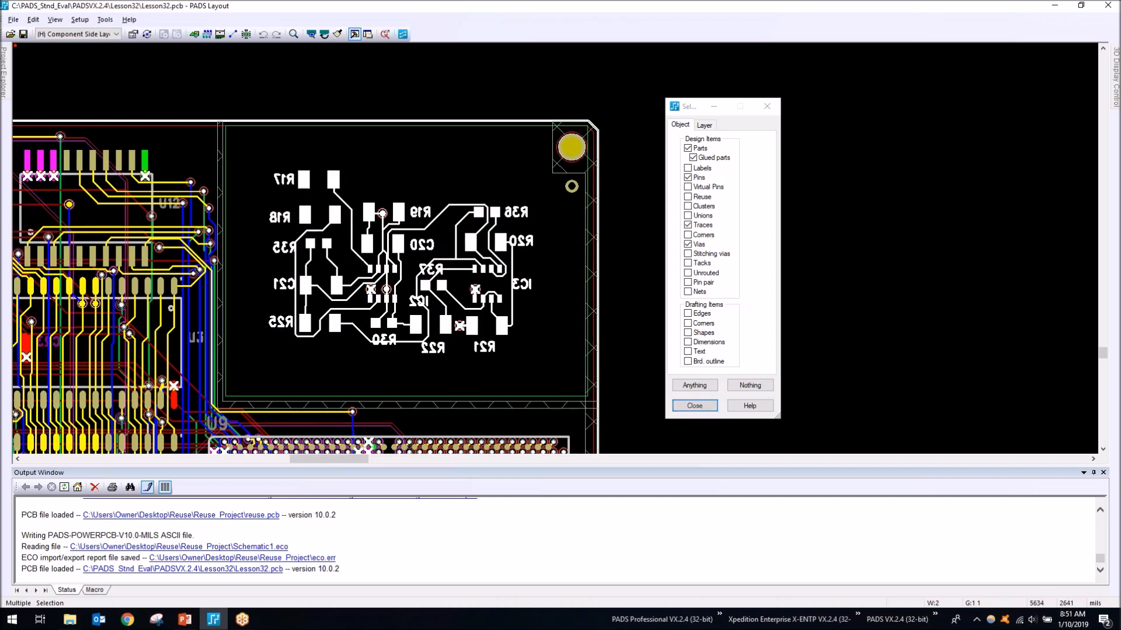
scroll(519, 277, "right", 1)
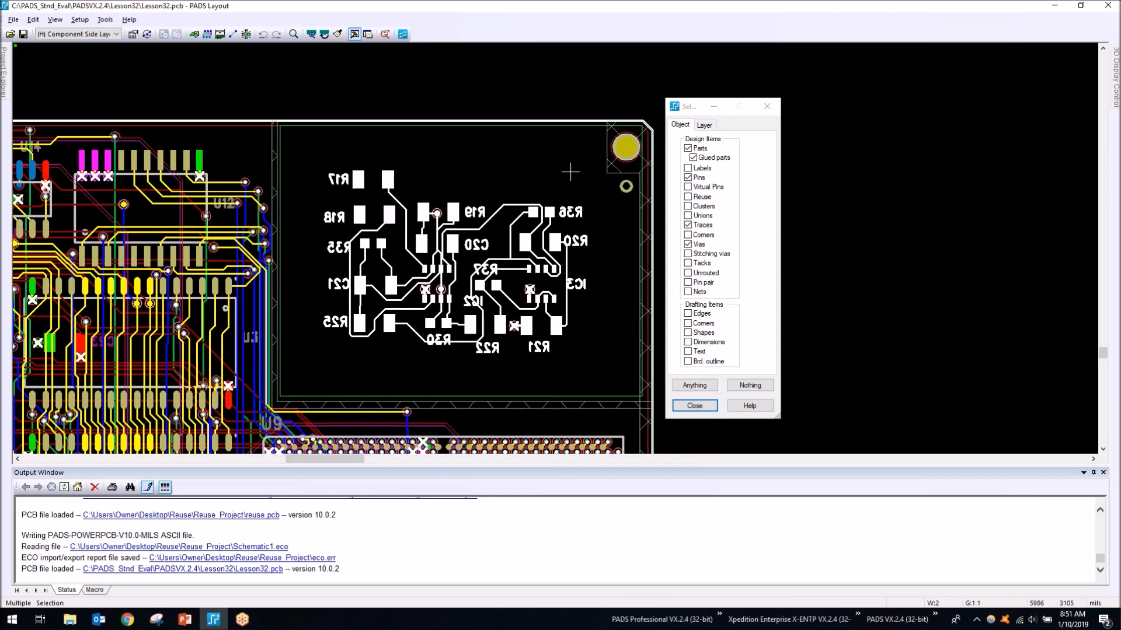
right_click(531, 155)
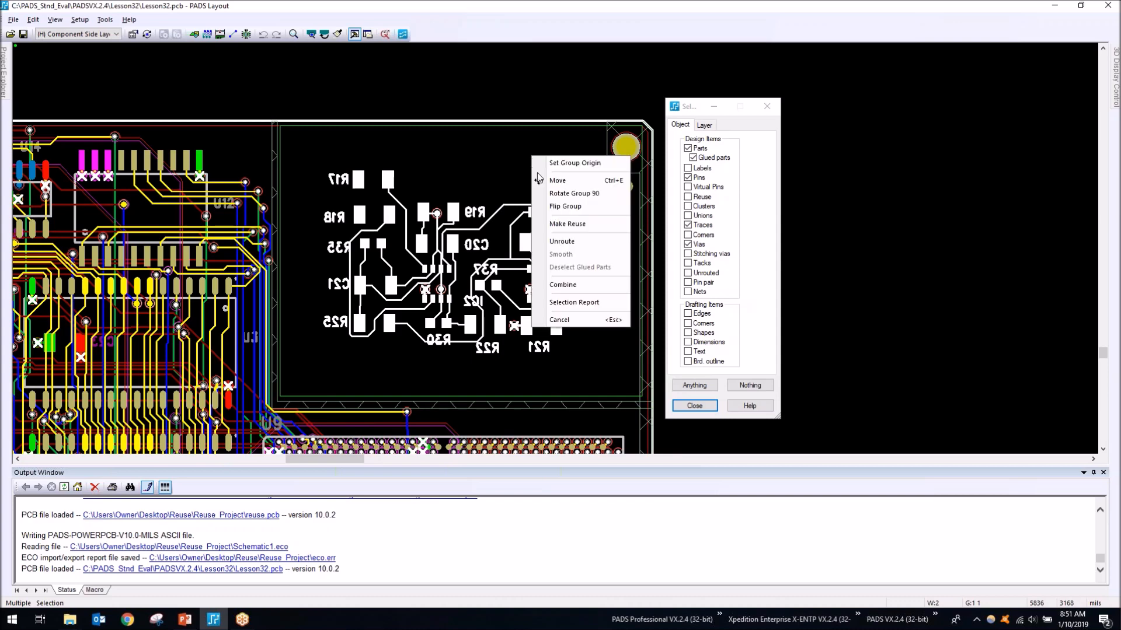
left_click(585, 229)
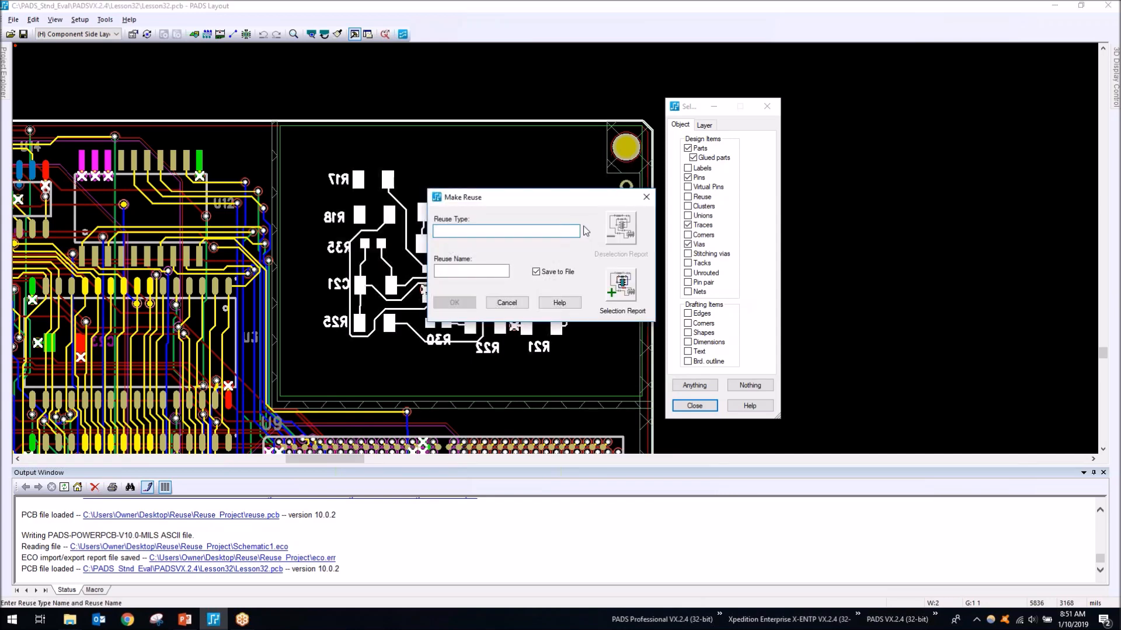
left_click_drag(542, 205, 528, 208)
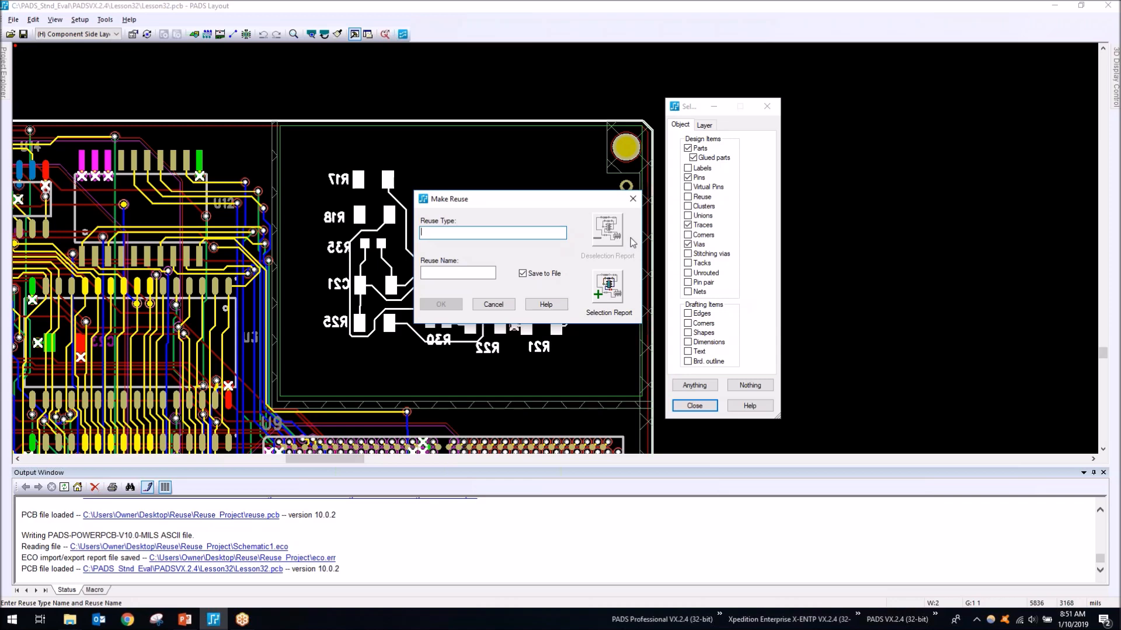
Generate the selection report for the reuse, read through its components, vias and traces, and close it.
left_click(610, 291)
left_click_drag(437, 192, 434, 6)
scroll(505, 151, "down", 11)
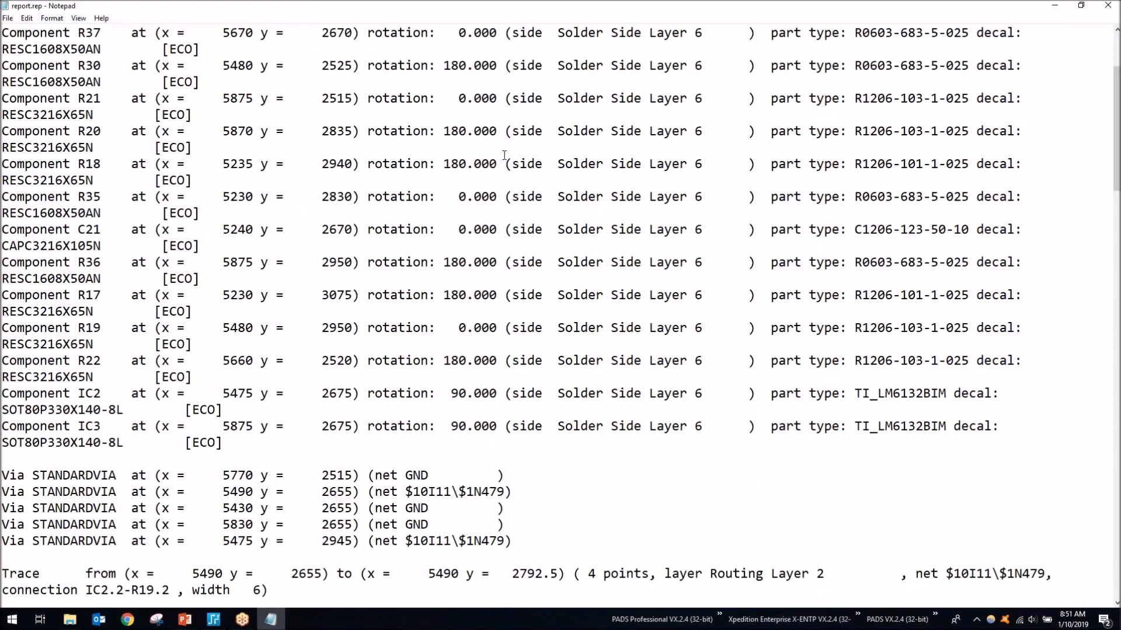
scroll(505, 156, "down", 11)
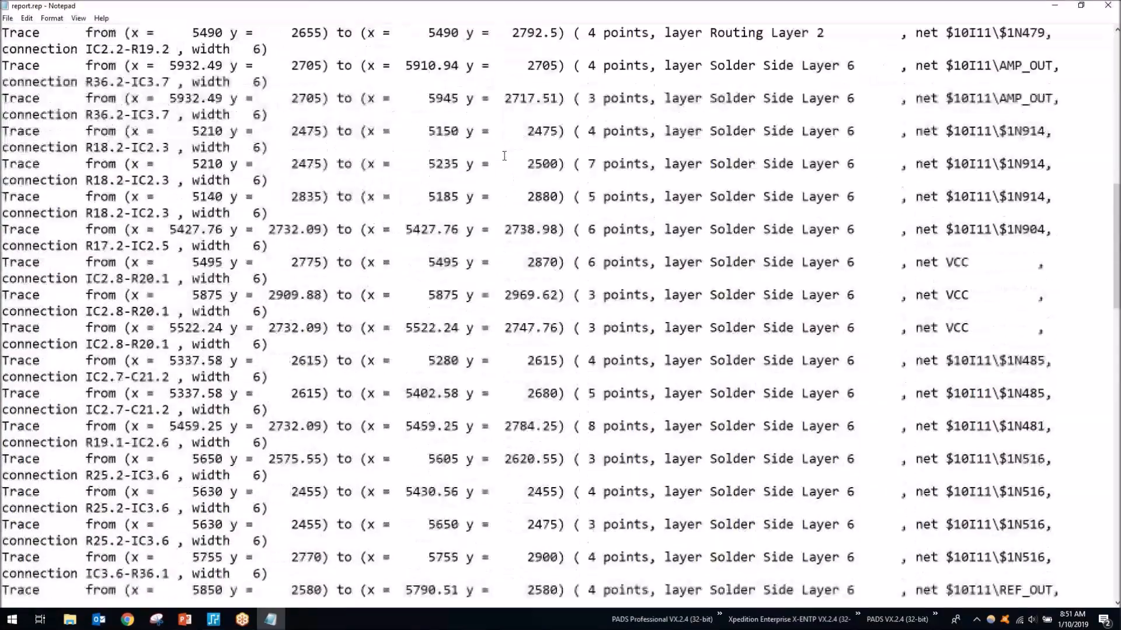
scroll(504, 156, "down", 4)
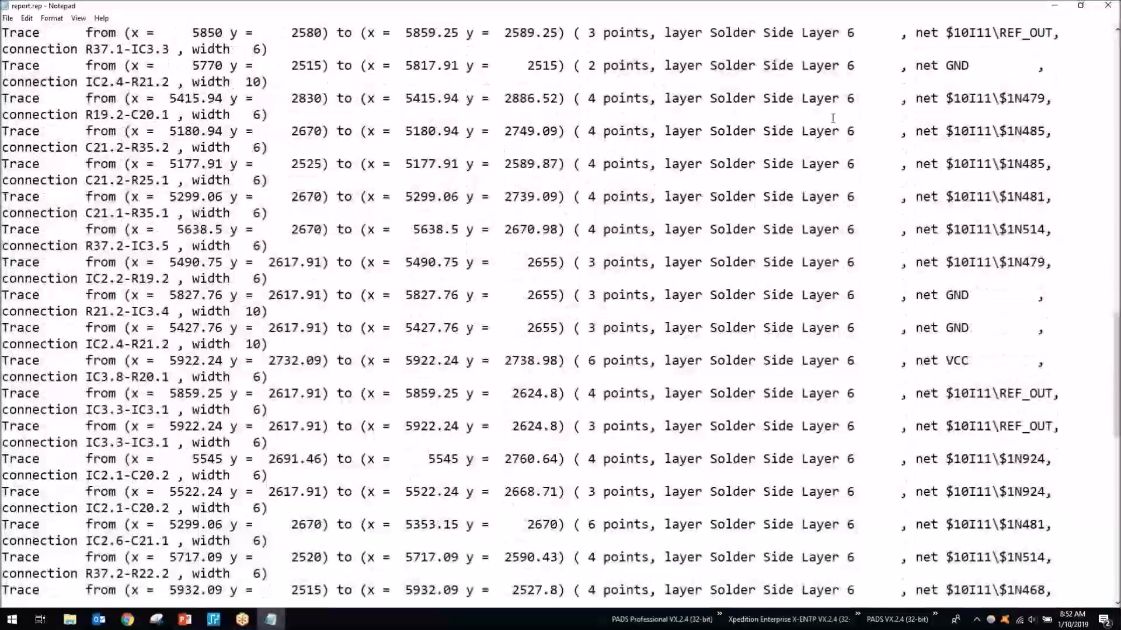
left_click(1108, 8)
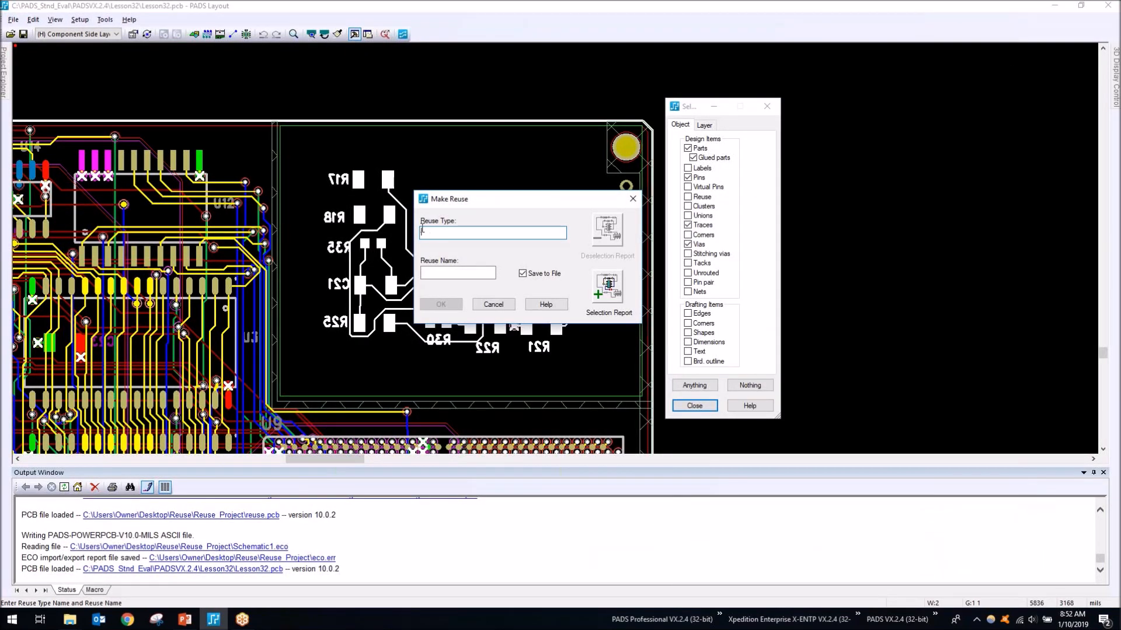
Set the reuse type to Analog_Block, save it as Analog_Block.reu in the PADS Projects\Reuse folder, and close the selection filter.
type("Analog_B")
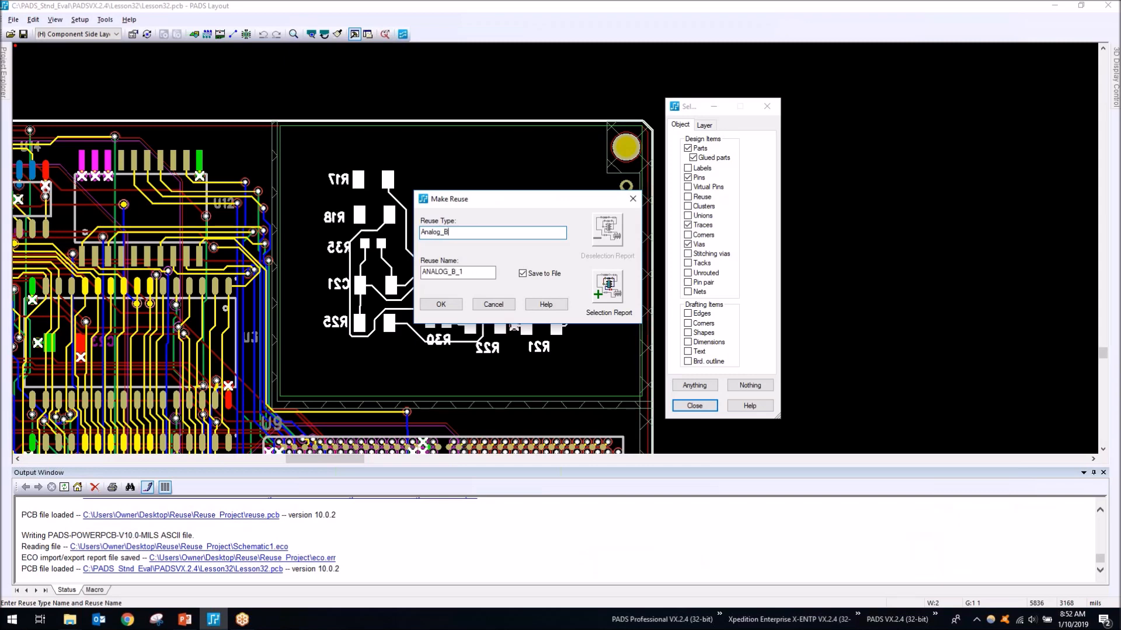
type("lock")
left_click(441, 304)
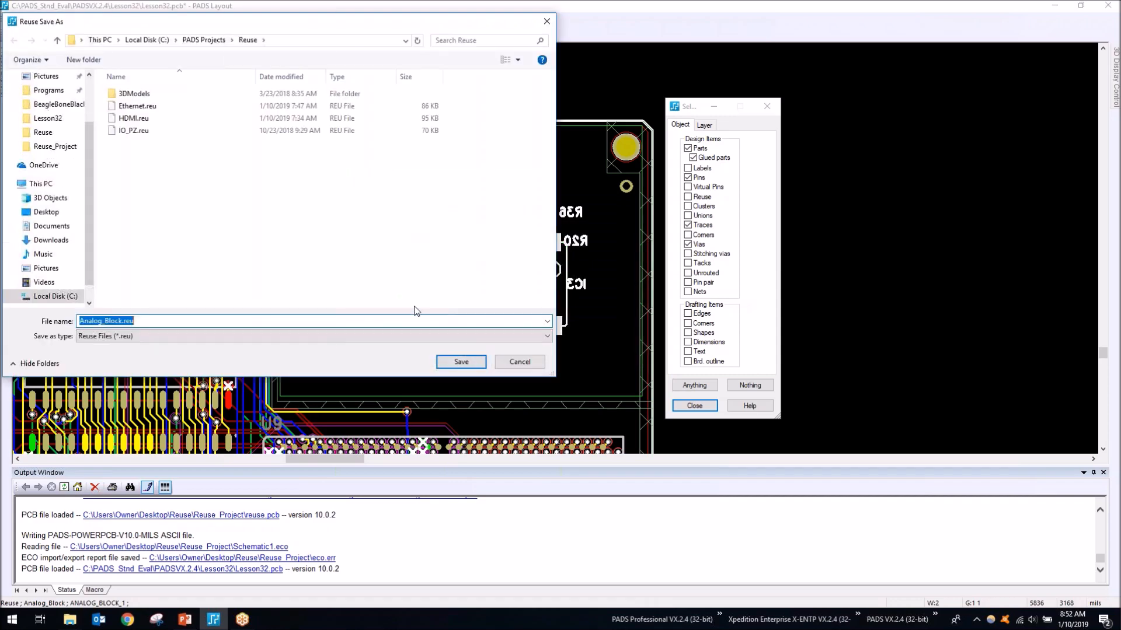
left_click_drag(230, 25, 560, 95)
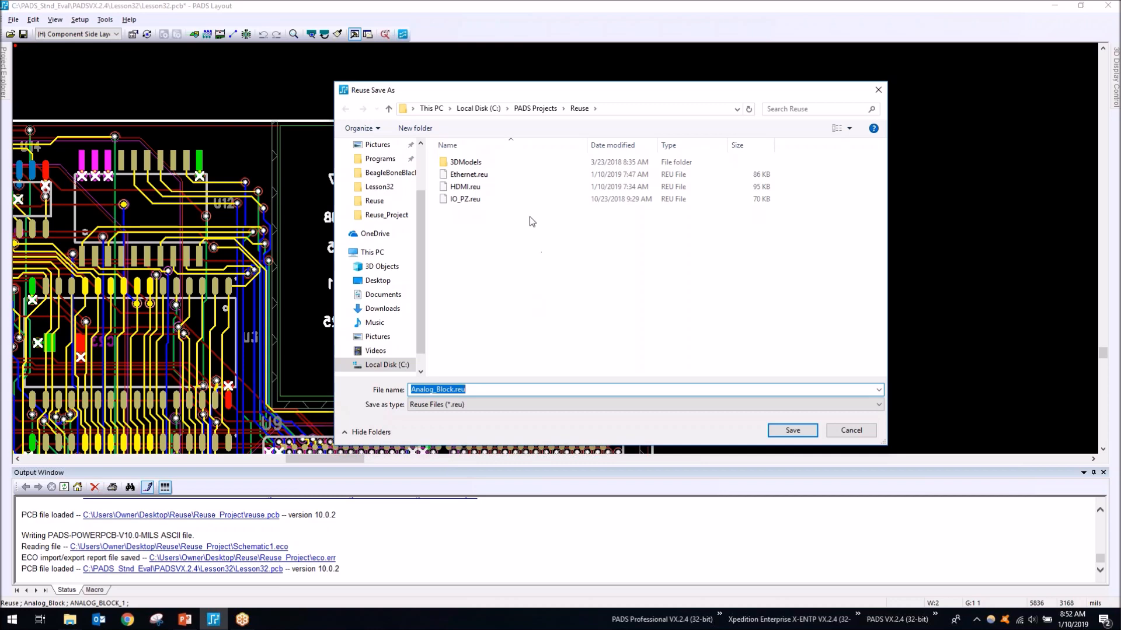
left_click(789, 431)
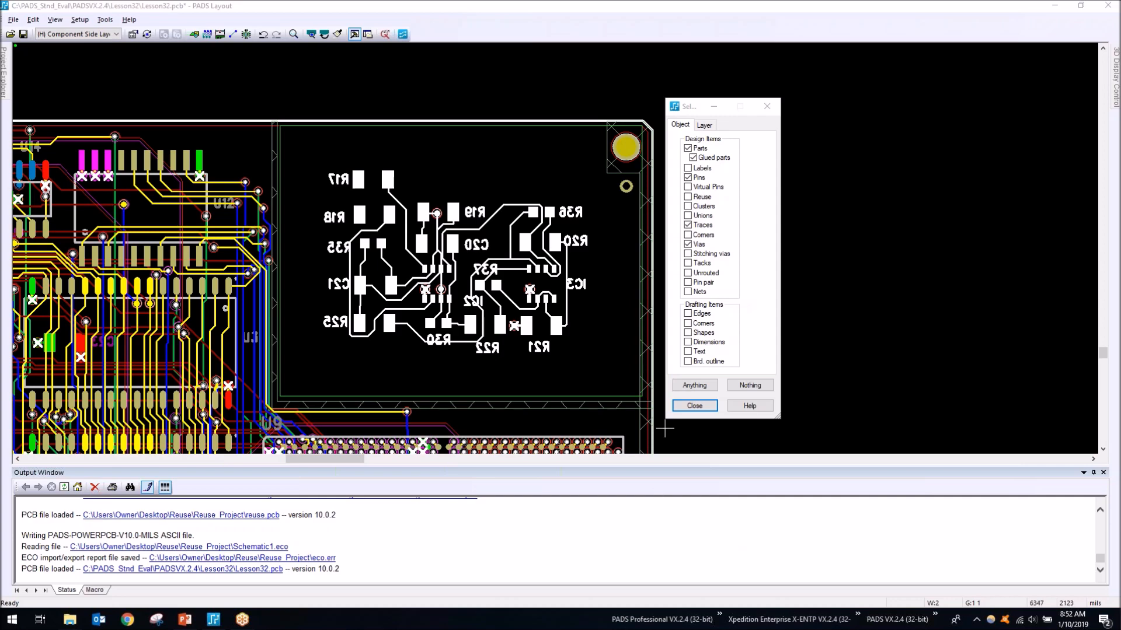
left_click(686, 407)
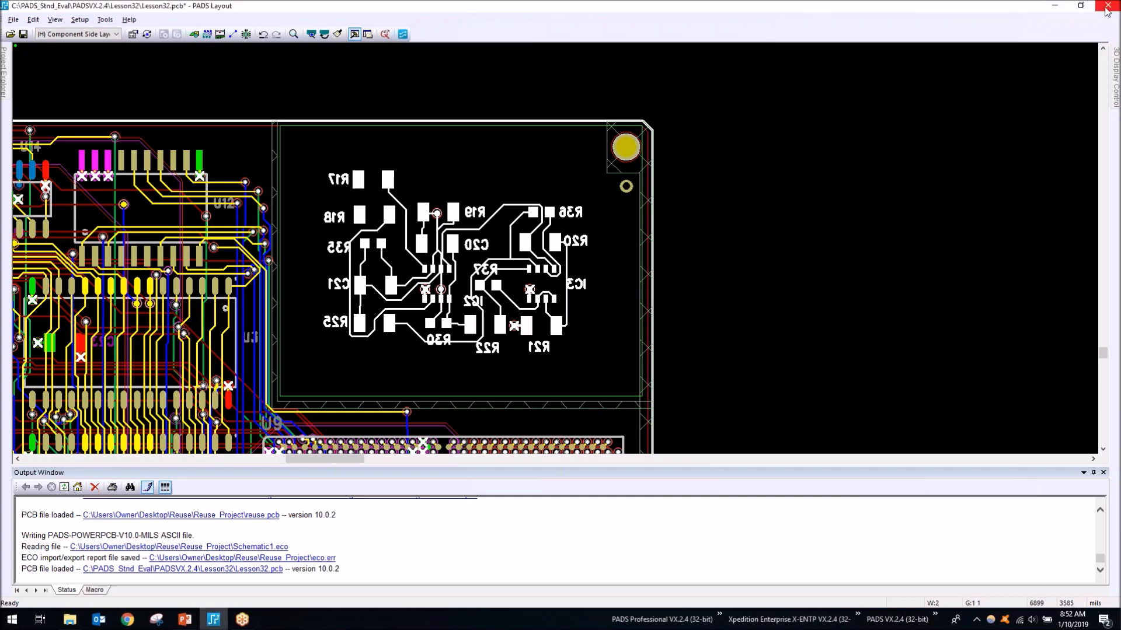
Quit PADS Layout without saving Lesson32.pcb and launch two sessions of PADS Designer.
left_click(1106, 10)
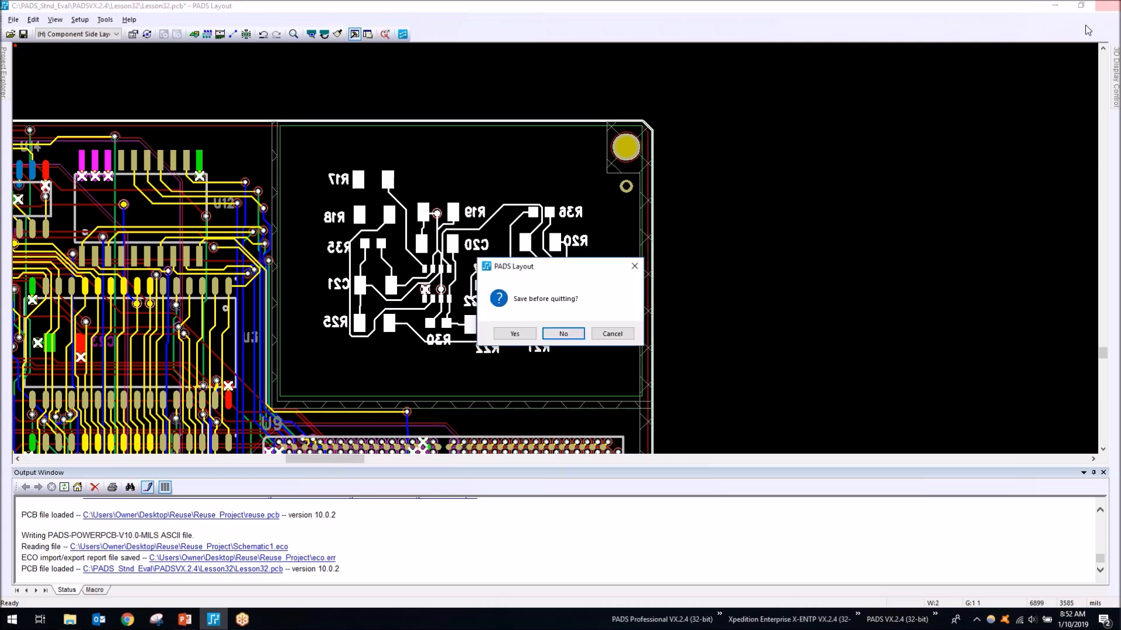
left_click(563, 336)
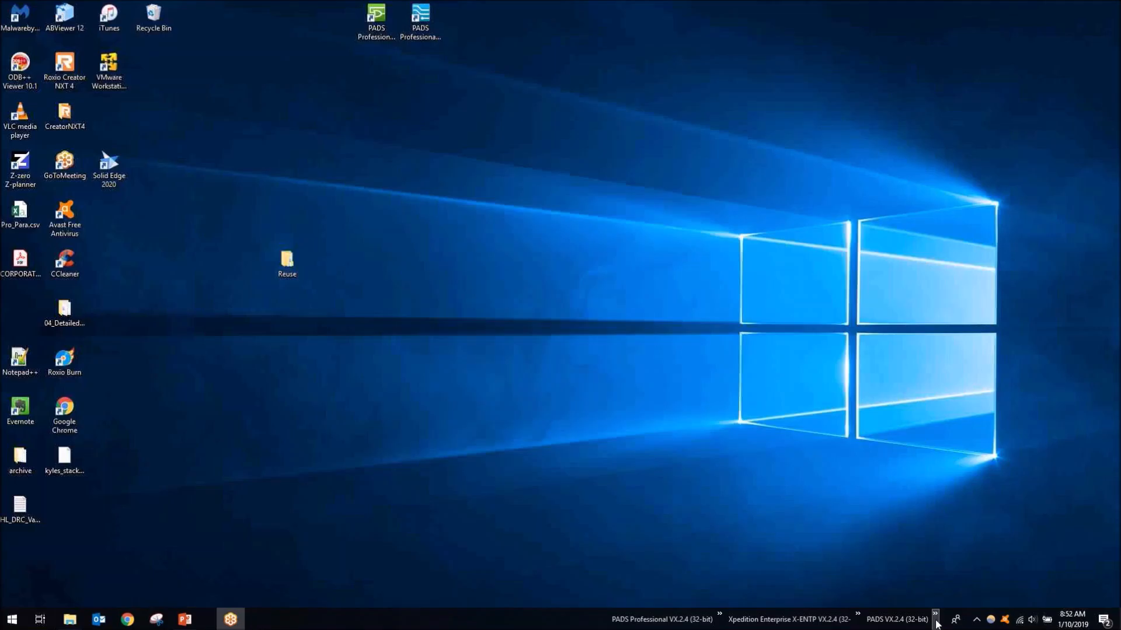
left_click(933, 615)
mouse_move(970, 379)
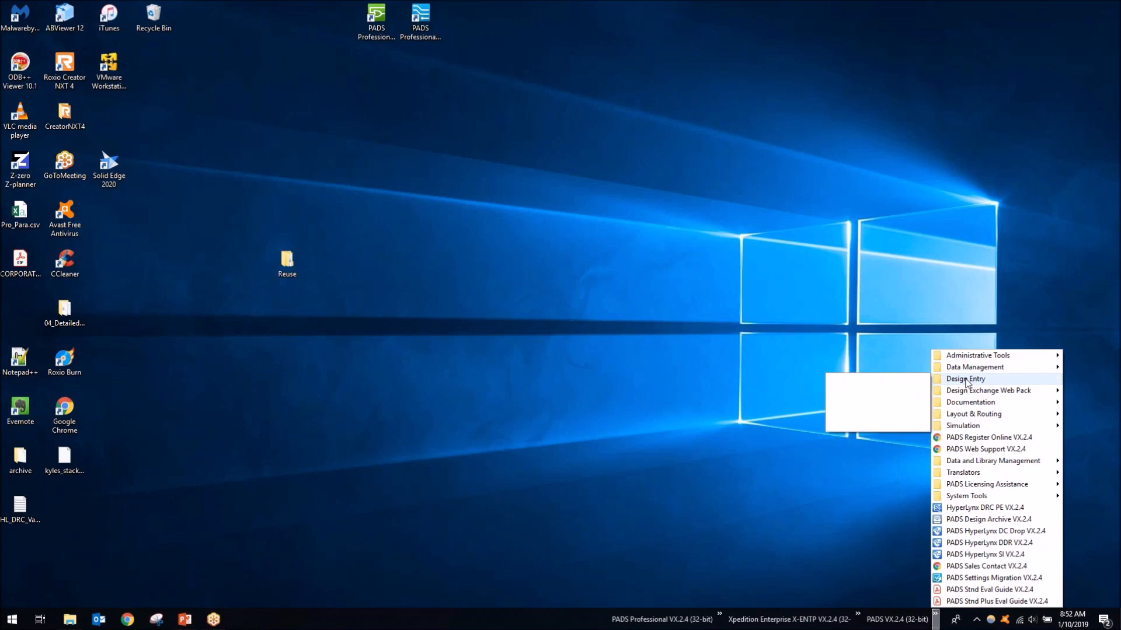
left_click(882, 403)
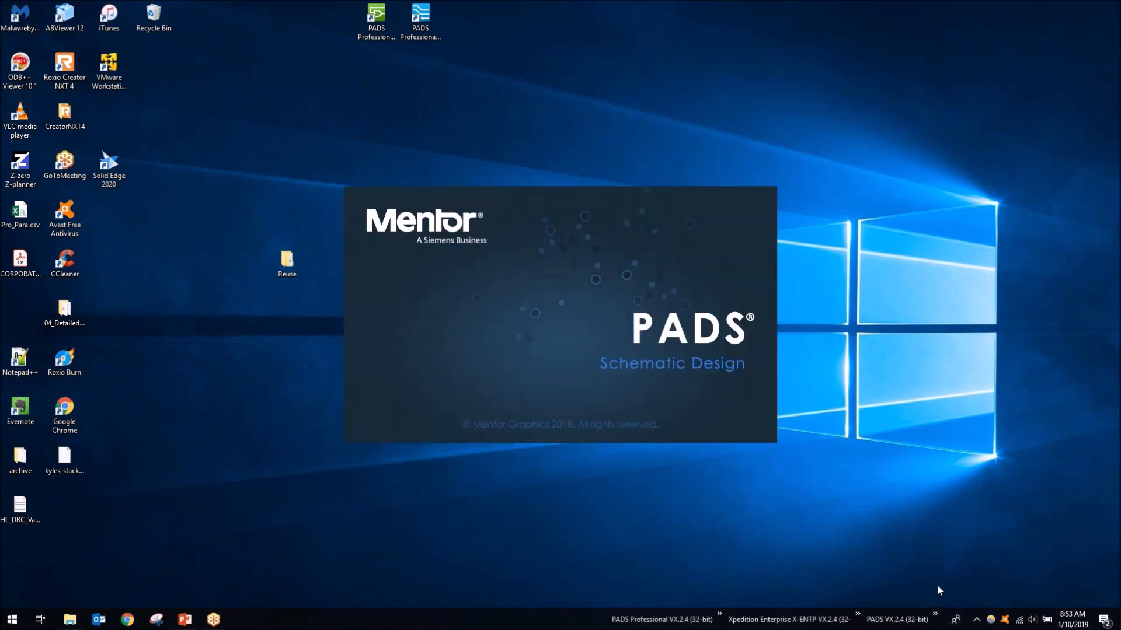
left_click(935, 615)
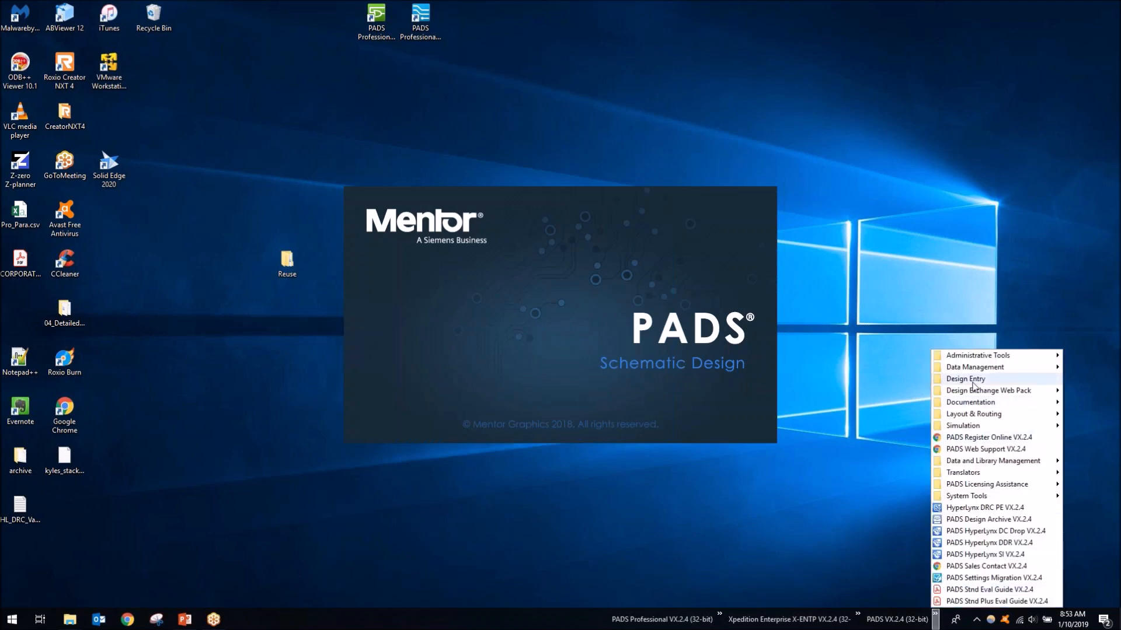
mouse_move(973, 384)
left_click(858, 402)
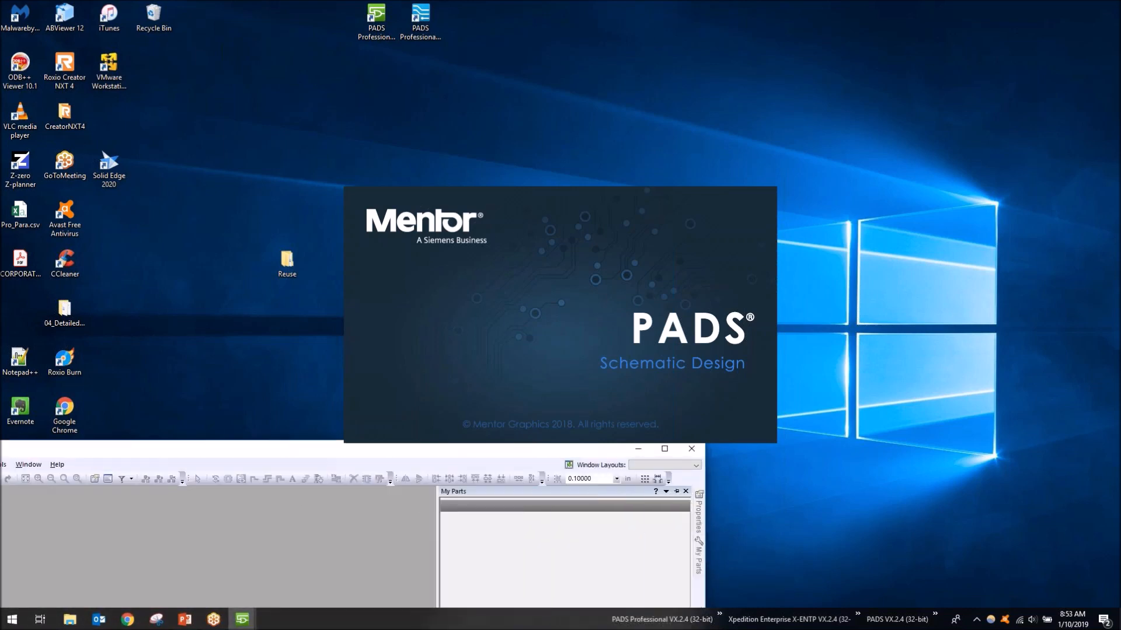
Arrange the two PADS Designer windows side by side, each filling half of the screen.
left_click_drag(259, 454, 585, 238)
key("super+Right")
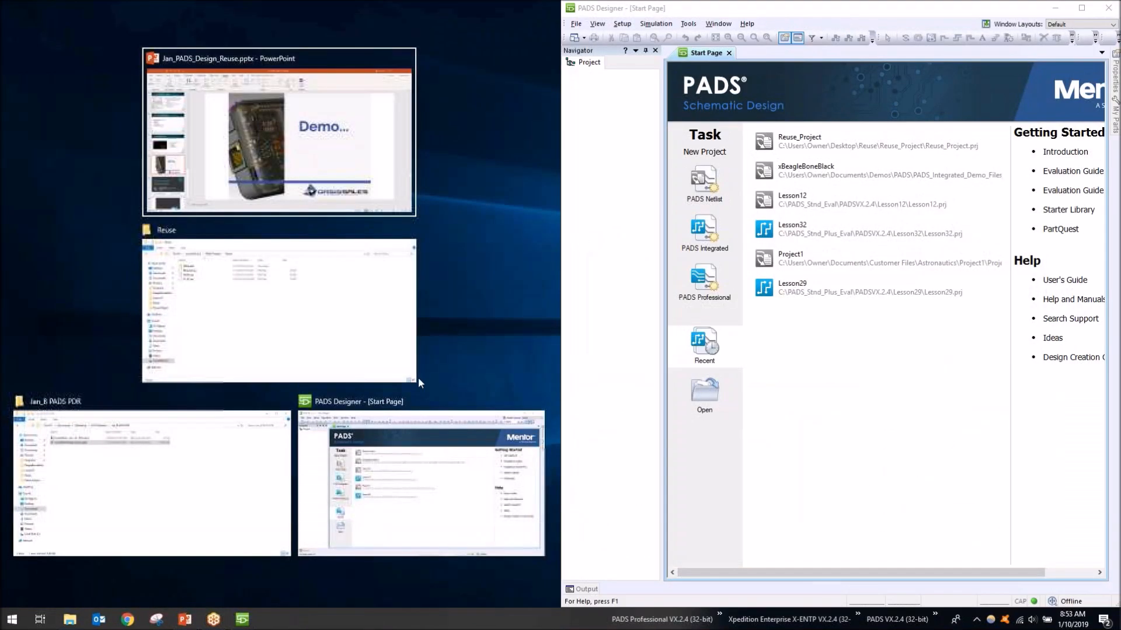
left_click(398, 427)
Create a PADS Netlist project from the PADS template, named Reuse_Project_ followed by the first name.
left_click(152, 184)
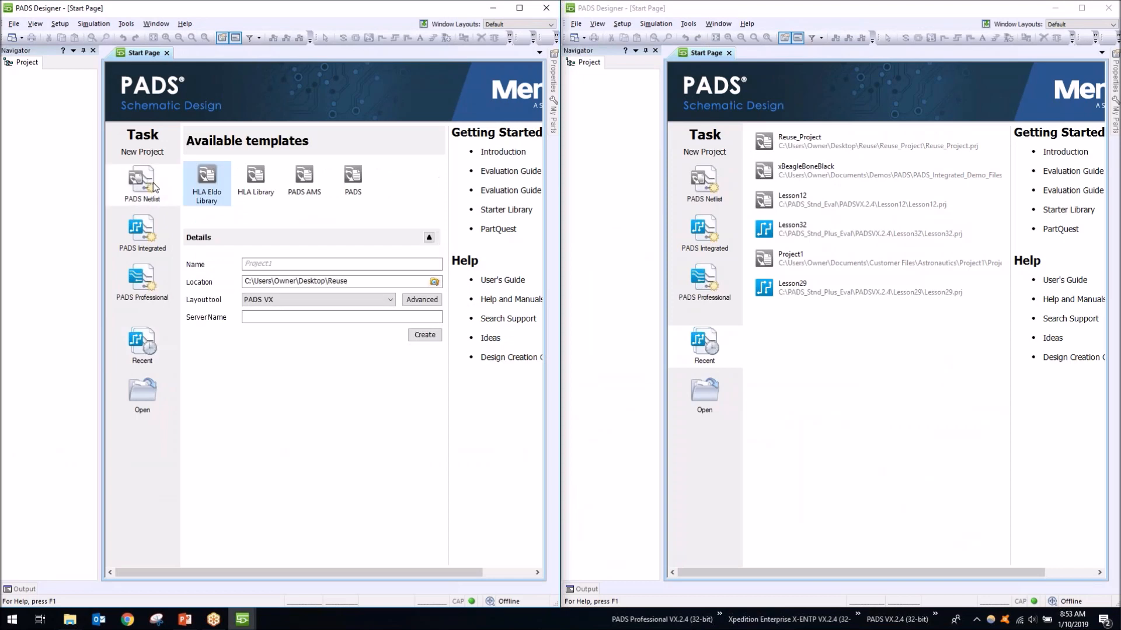
left_click(353, 178)
left_click(329, 263)
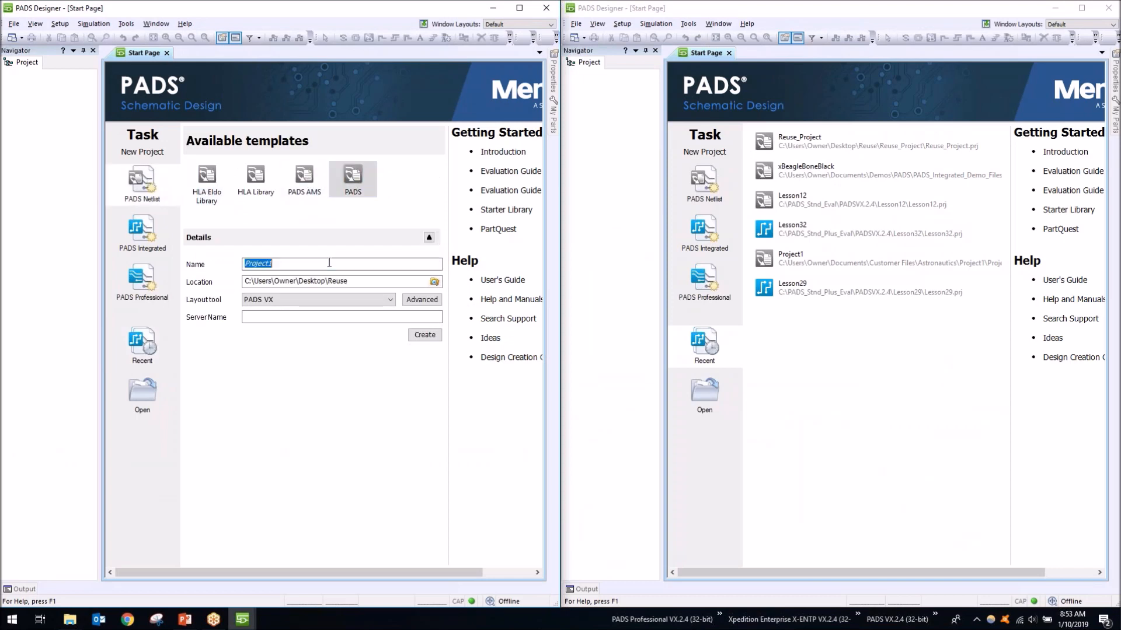
type("Reuse_")
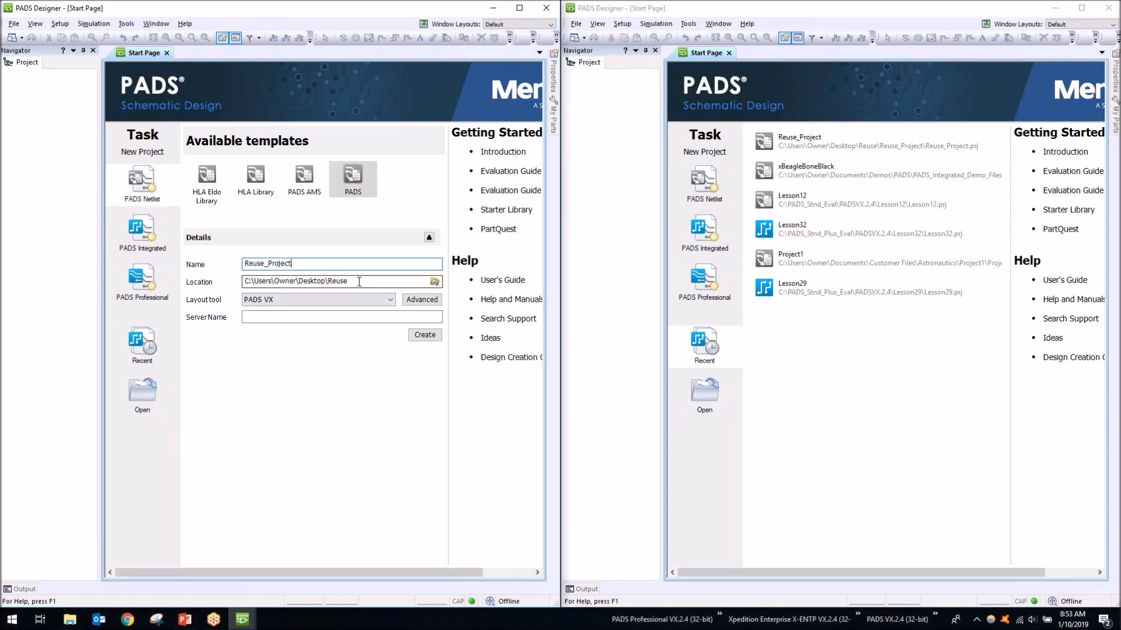
left_click(422, 336)
left_click(361, 340)
left_click(324, 263)
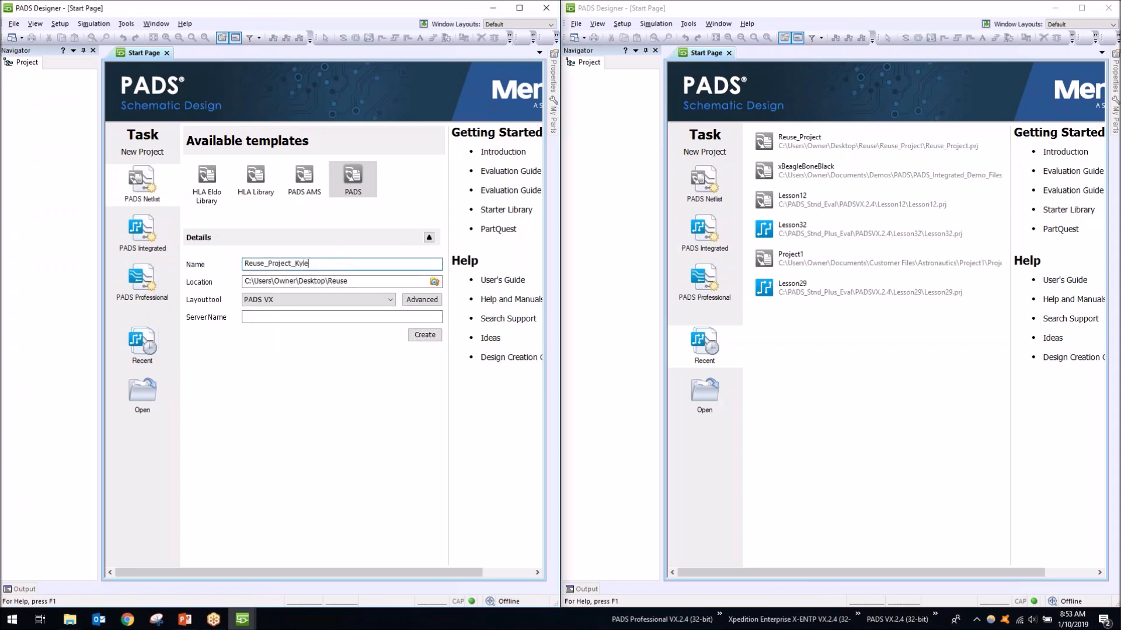
key("Return")
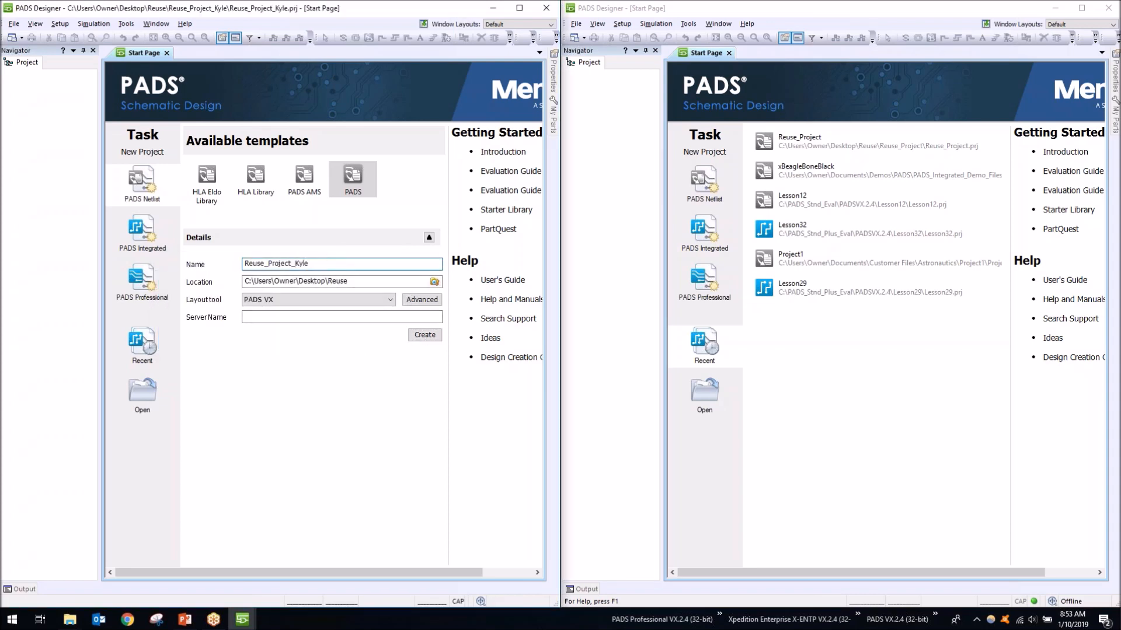
Open the Lesson12 project in the second PADS Designer session and display the Inst_Amp block beneath sheet 14;Analog.
left_click(792, 204)
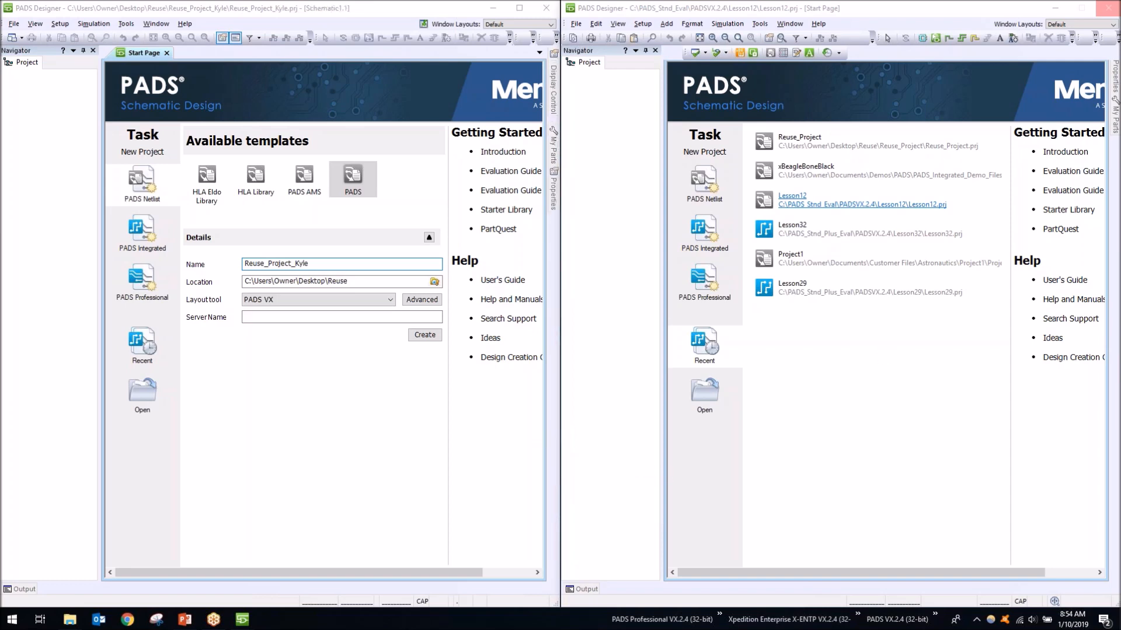
left_click(324, 370)
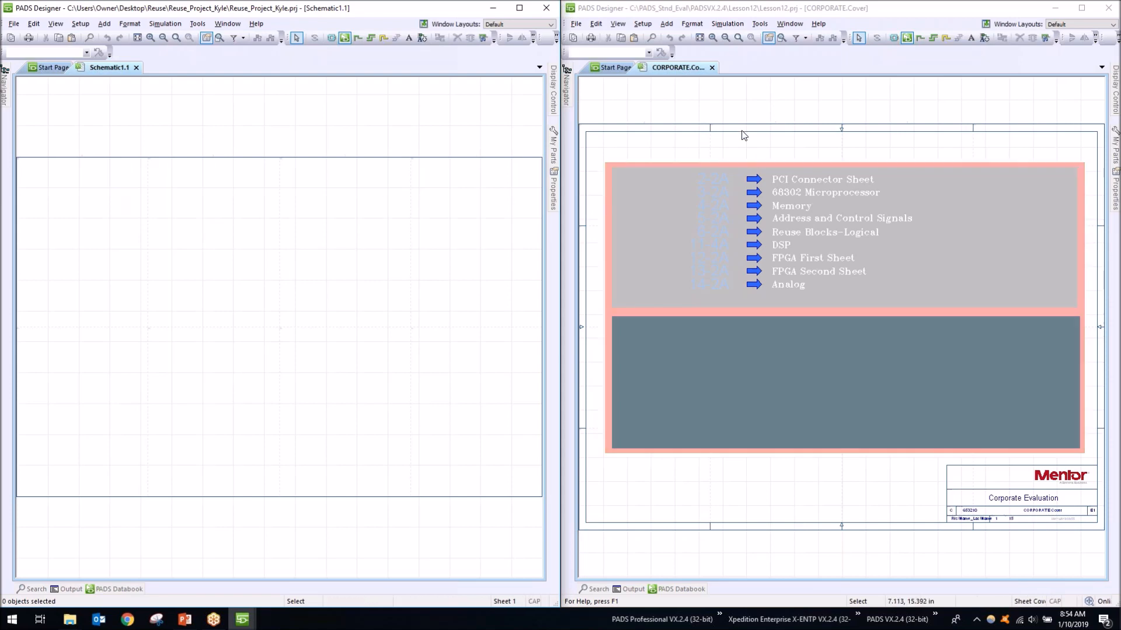
scroll(738, 138, "down", 1)
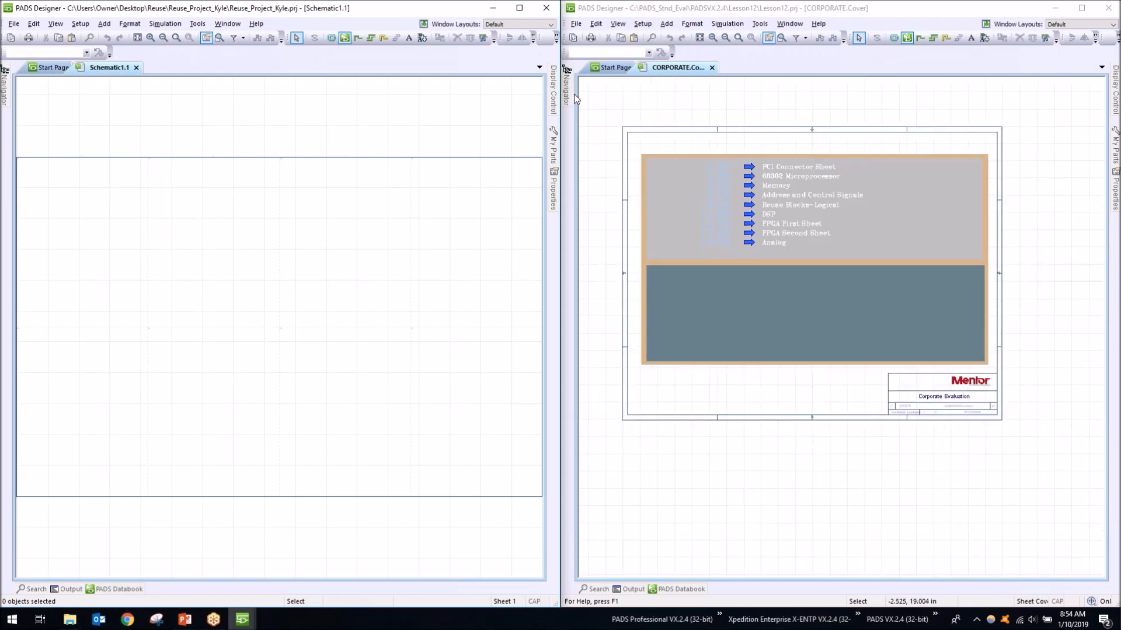
mouse_move(573, 97)
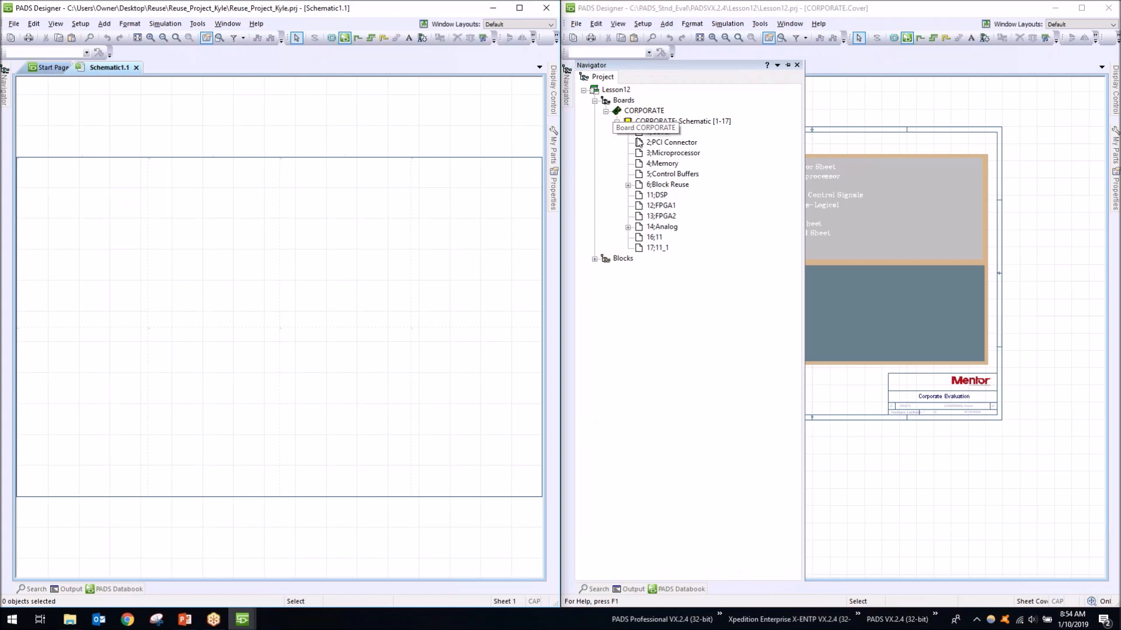
double_click(664, 228)
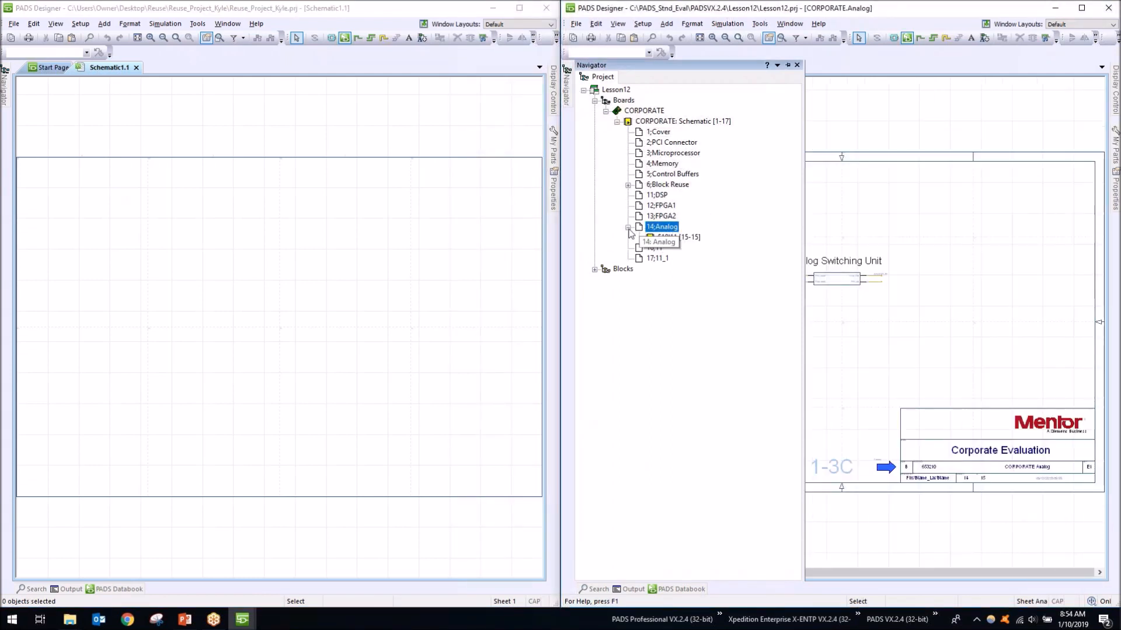
left_click(660, 239)
double_click(914, 307)
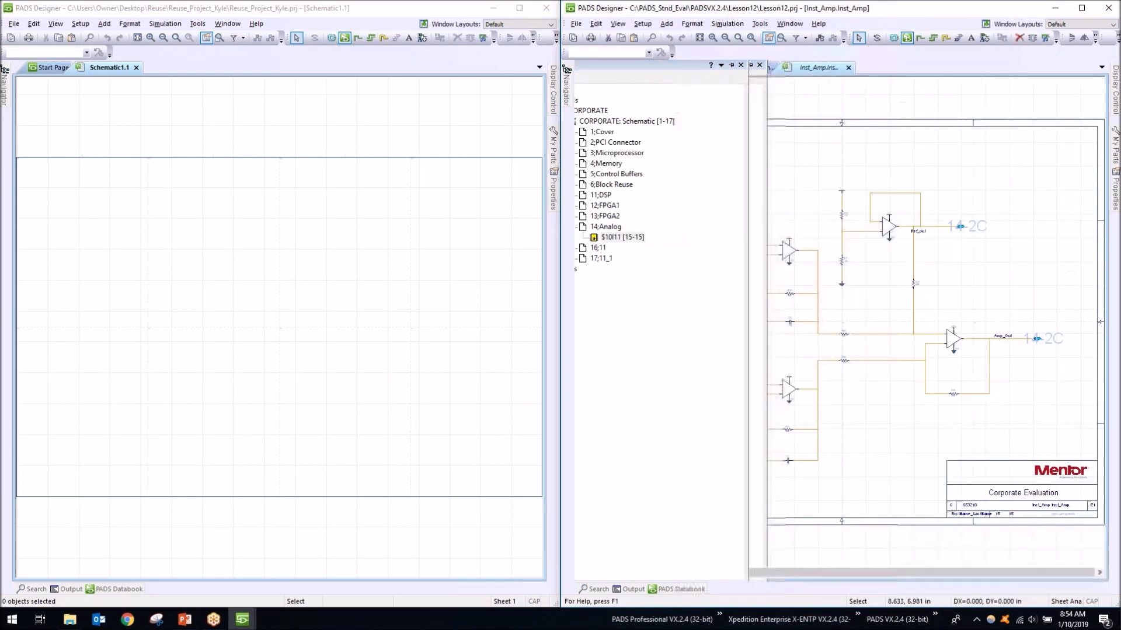
scroll(863, 301, "down", 1)
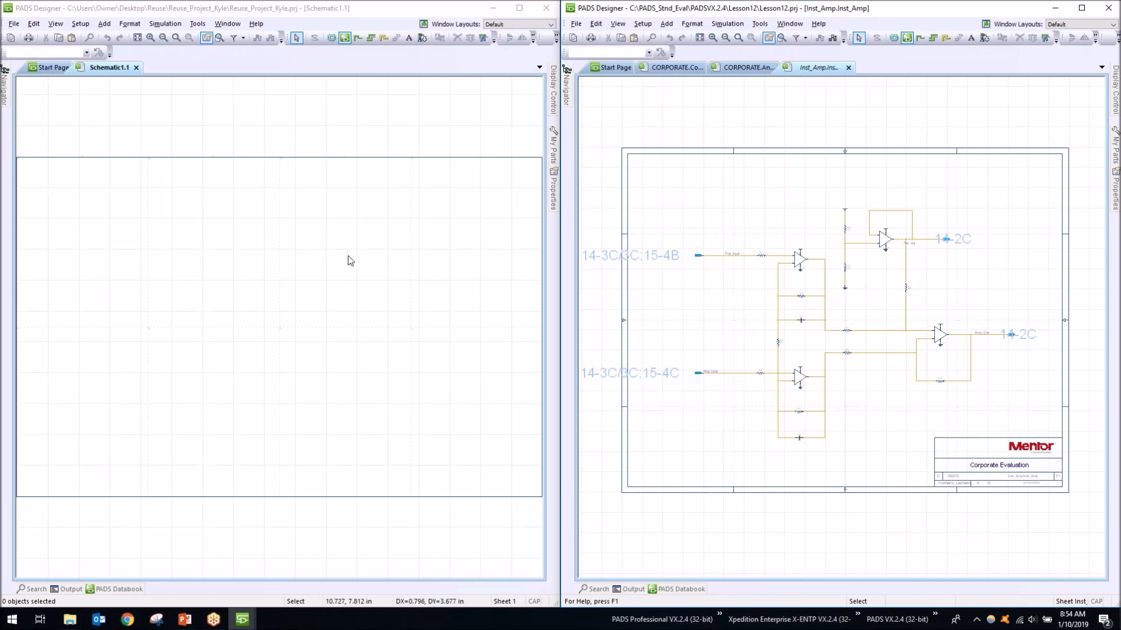
Check the "Preserve packaging info on copy" option in the new project's Advanced settings, and leave the settings without changes.
left_click(643, 23)
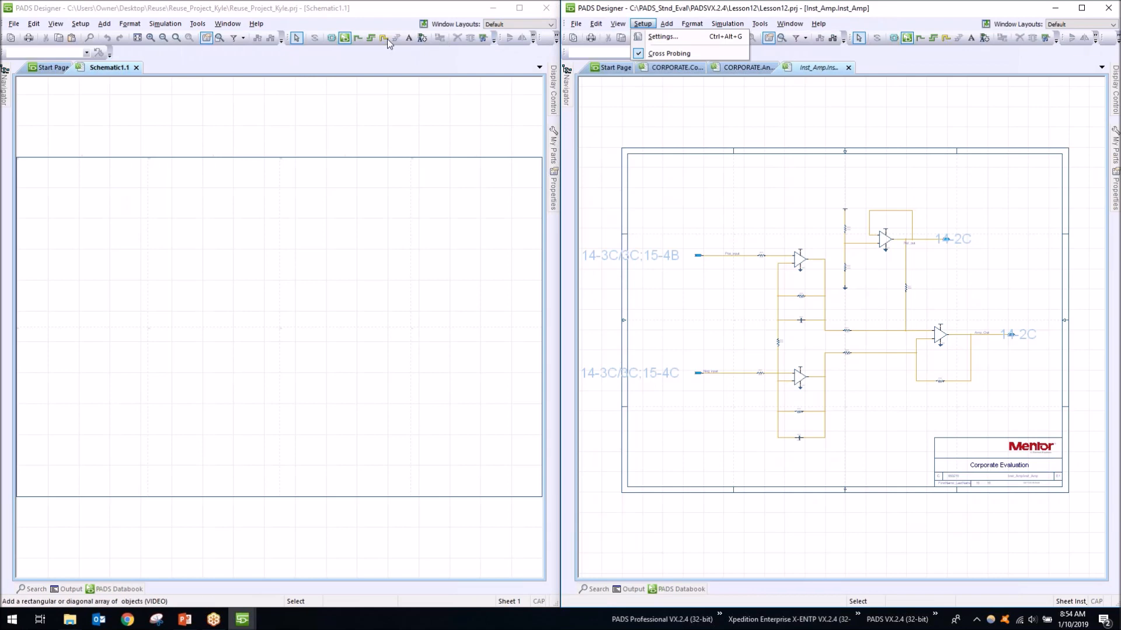
left_click(280, 24)
left_click(80, 24)
left_click(89, 38)
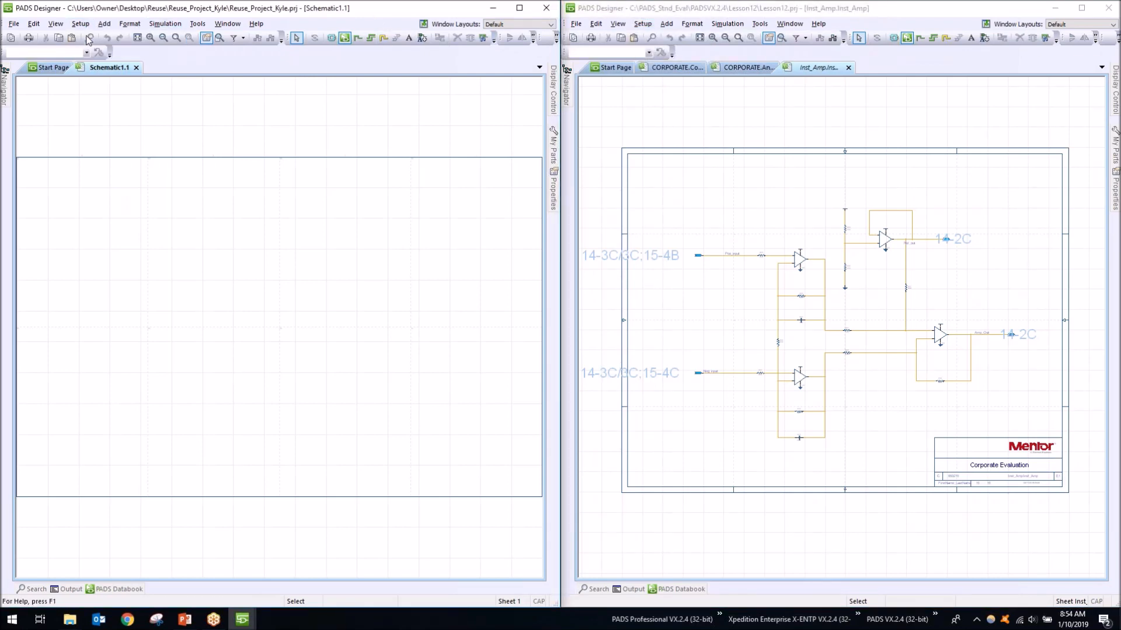
left_click_drag(311, 171, 451, 171)
scroll(217, 379, "down", 2)
left_click(222, 430)
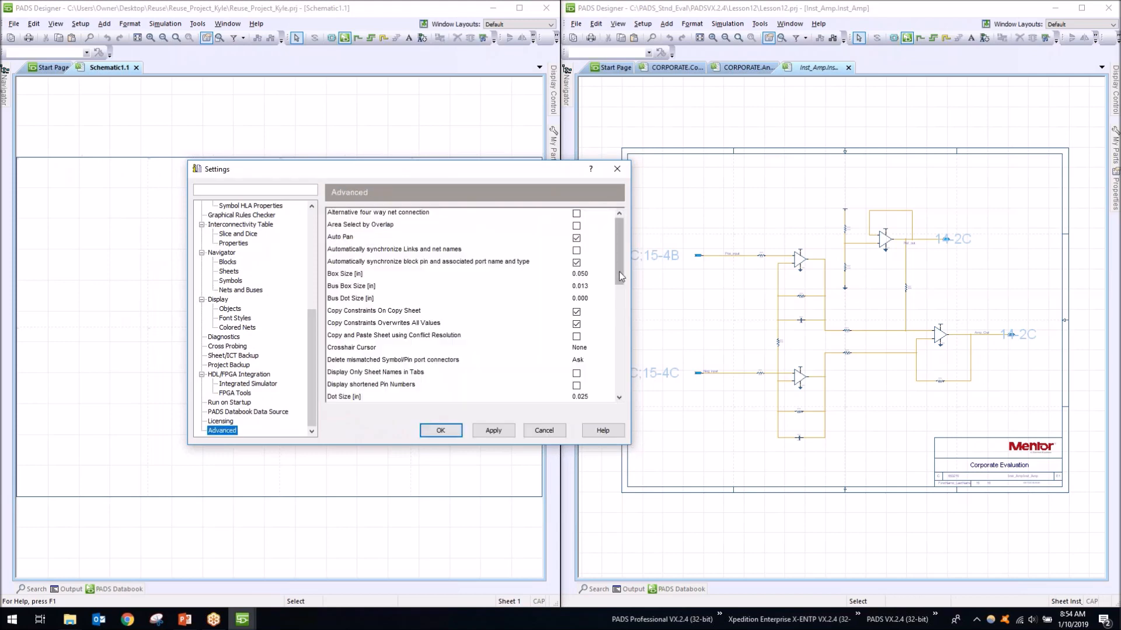
left_click_drag(620, 276, 620, 328)
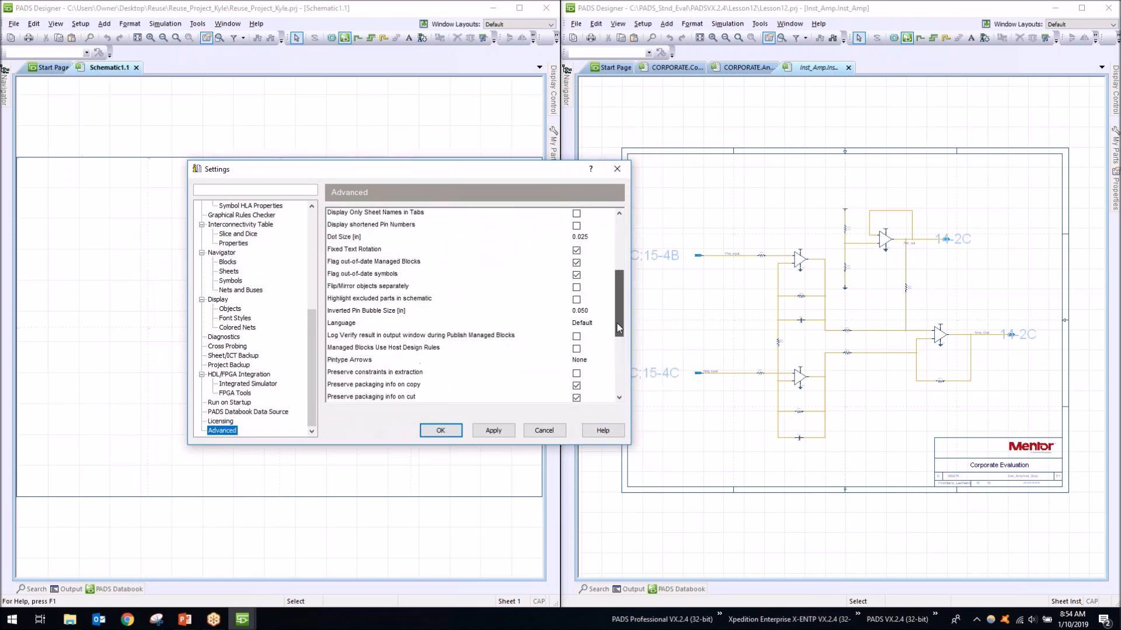
scroll(622, 308, "down", 2)
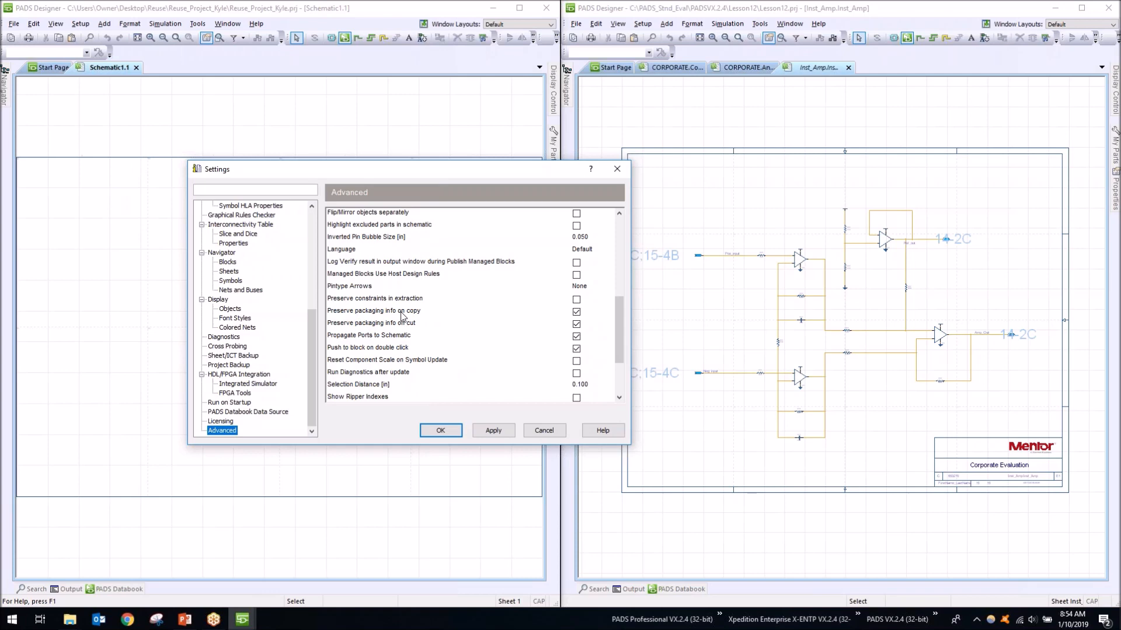
left_click(431, 312)
left_click(548, 433)
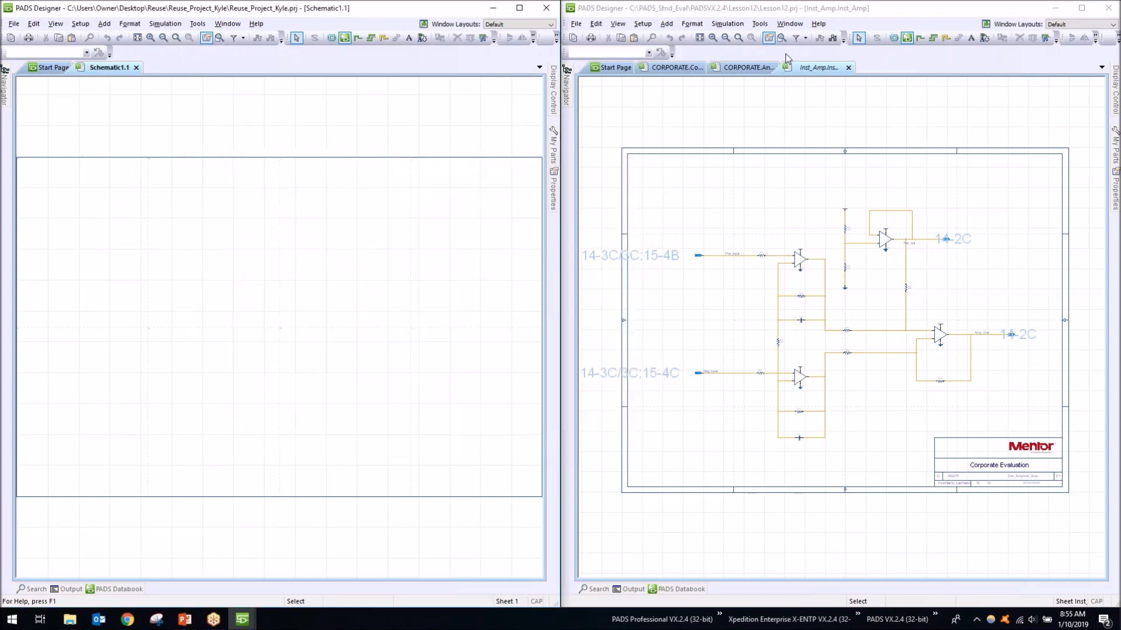
Copy the whole Inst_Amp circuit from Lesson12 onto the new project's Schematic1.1 sheet and close the Lesson12 session.
left_click(807, 35)
left_click_drag(672, 169, 1044, 450)
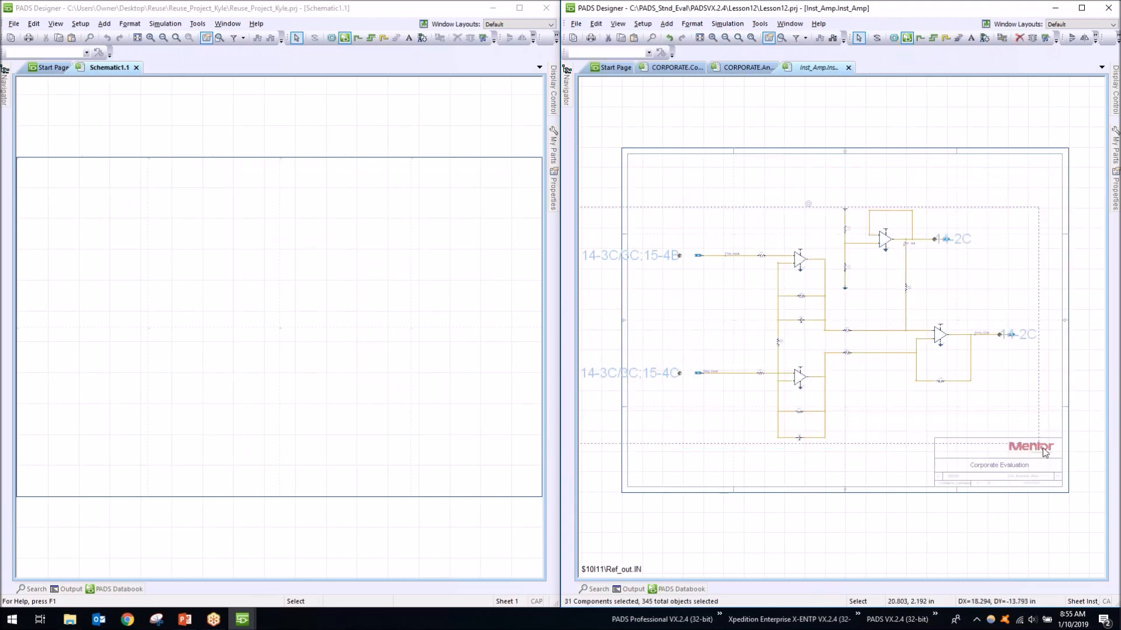
key("ctrl+c")
left_click(241, 258)
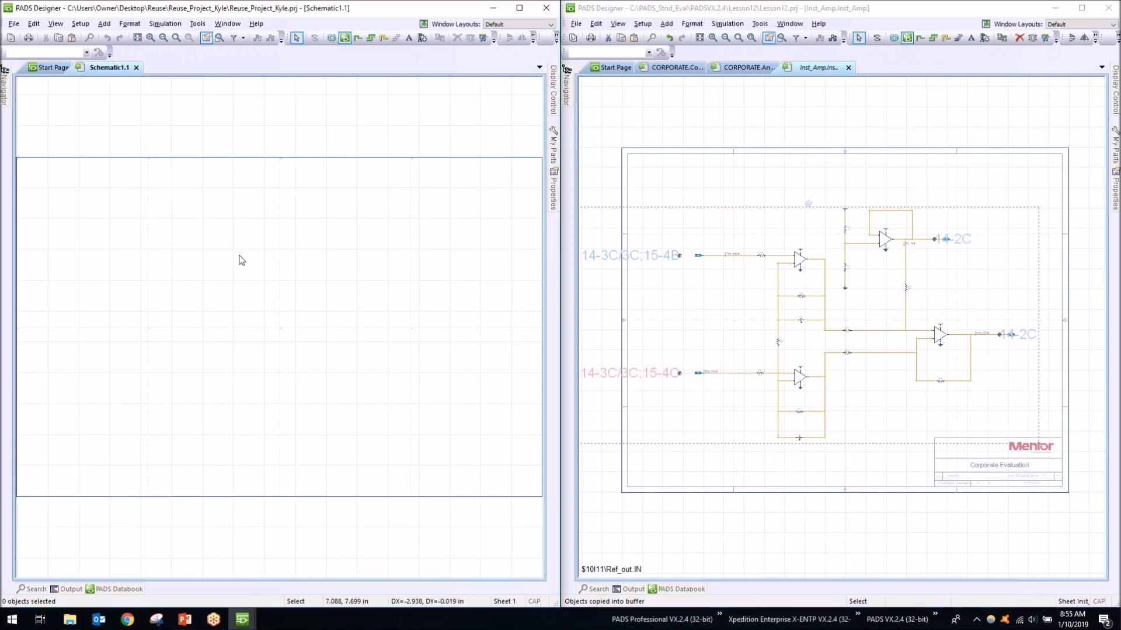
key("ctrl+v")
scroll(257, 315, "down", 3)
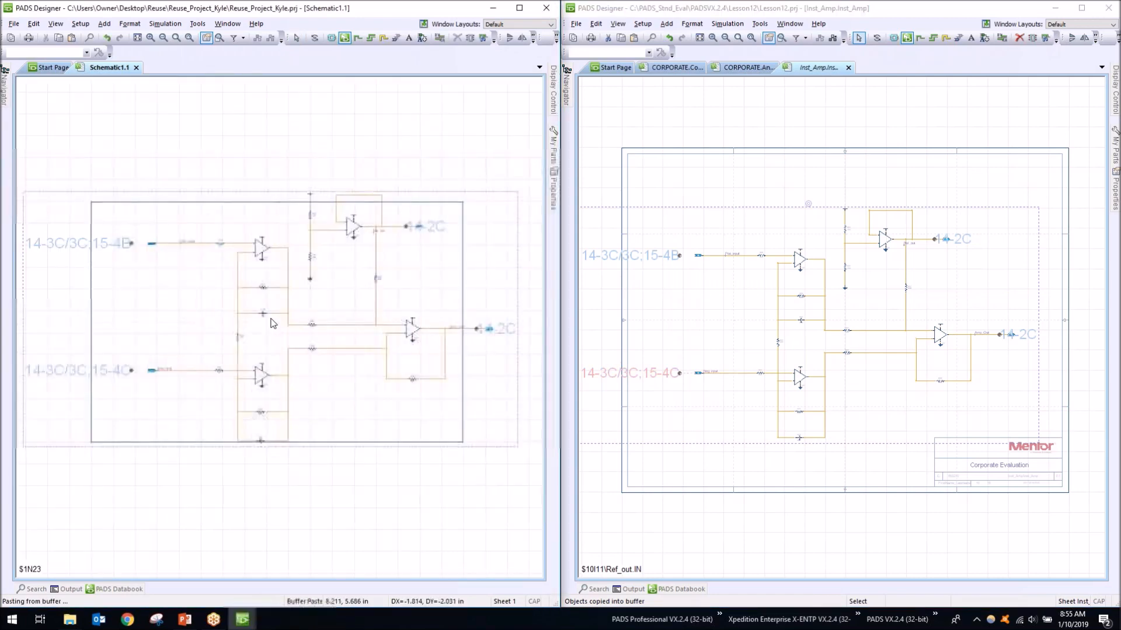
left_click(269, 319)
key("Escape")
left_click(315, 156)
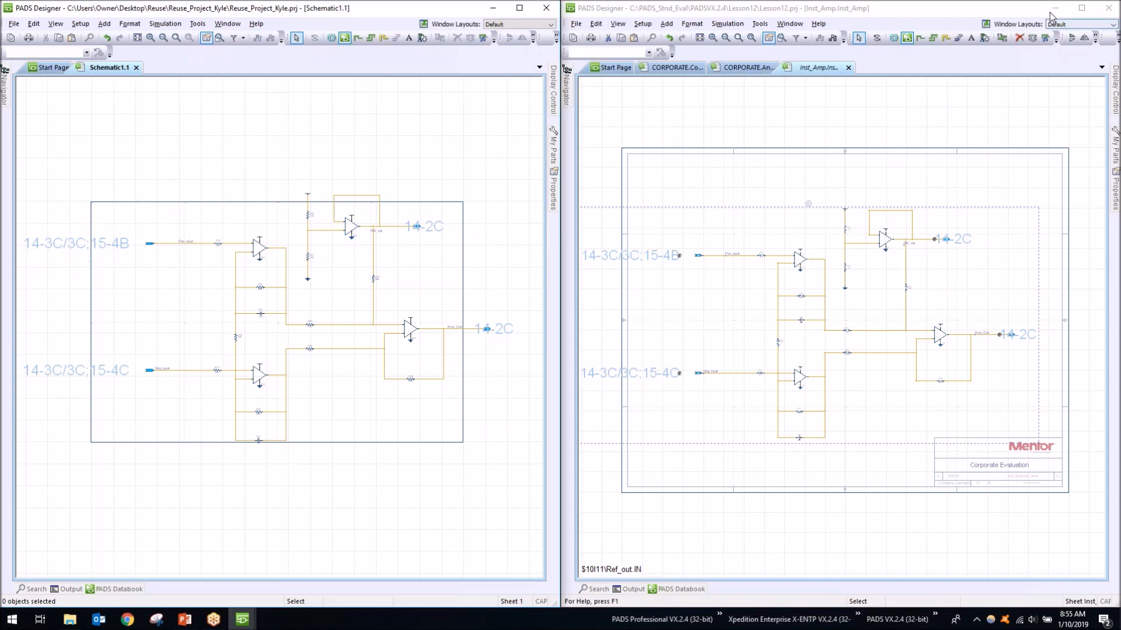
left_click(1115, 14)
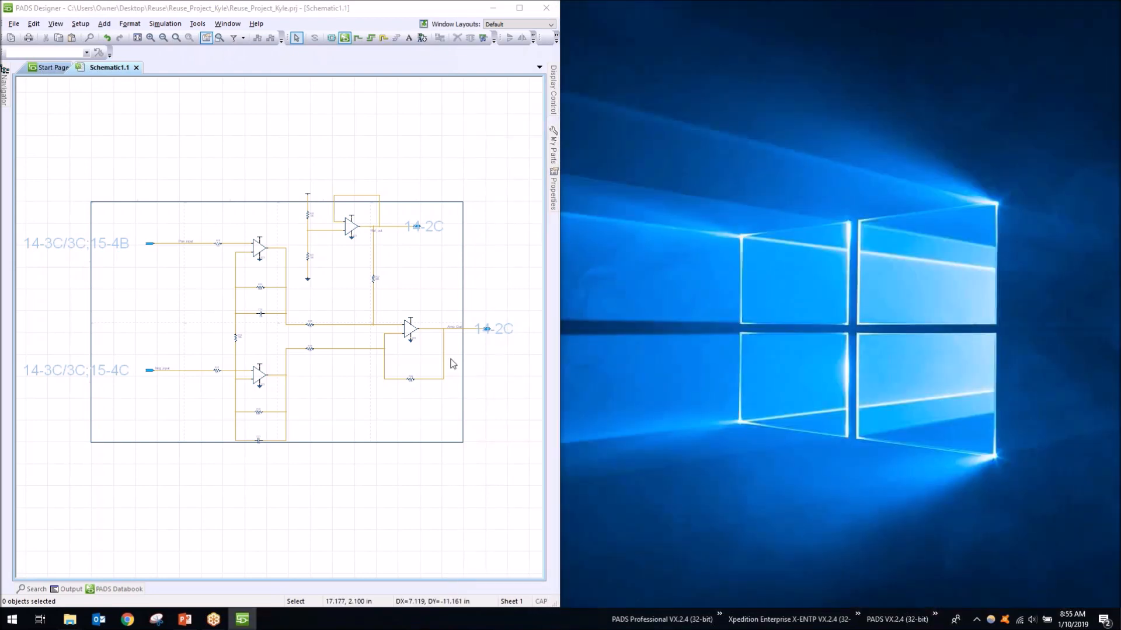
Set the Schematic1.1 sheet's drawing size to C.
scroll(347, 243, "up", 1)
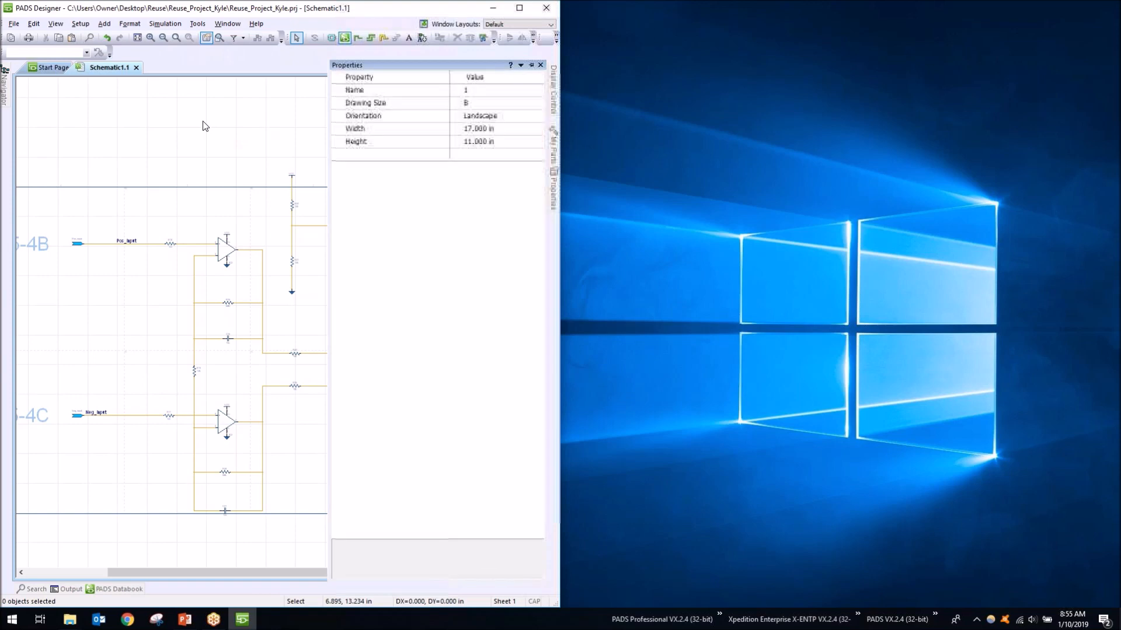
left_click(506, 104)
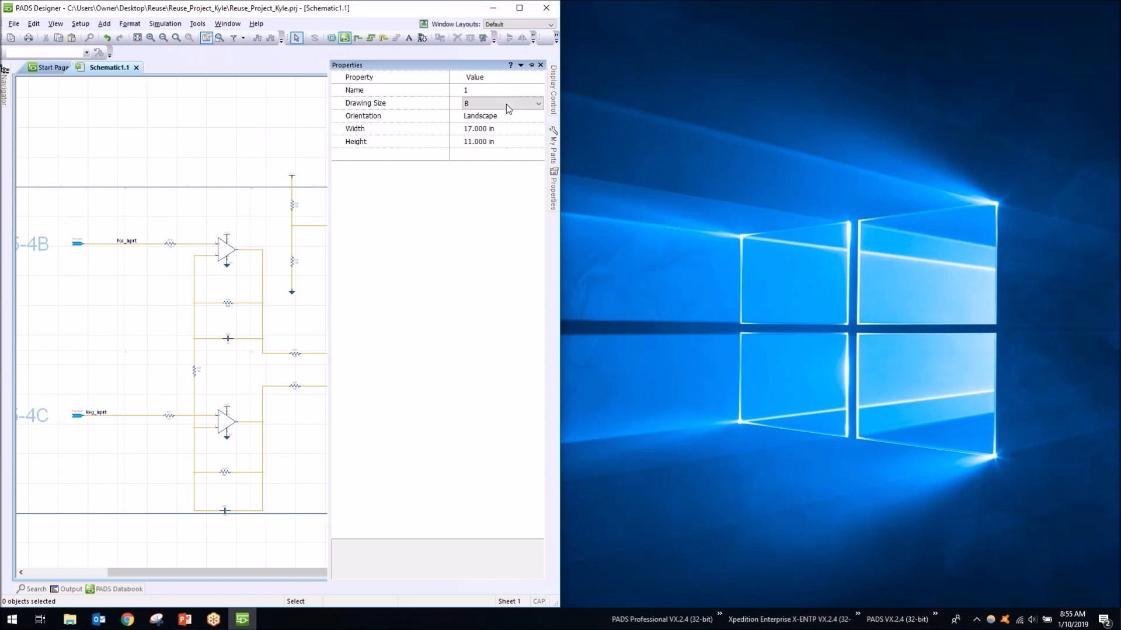
left_click(506, 104)
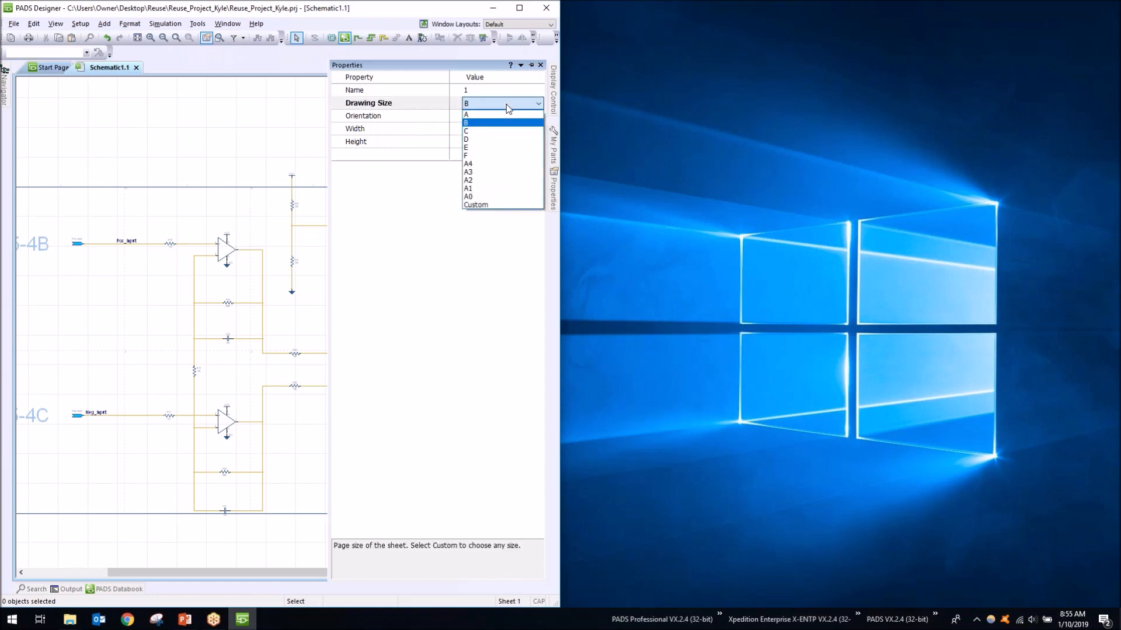
left_click(480, 133)
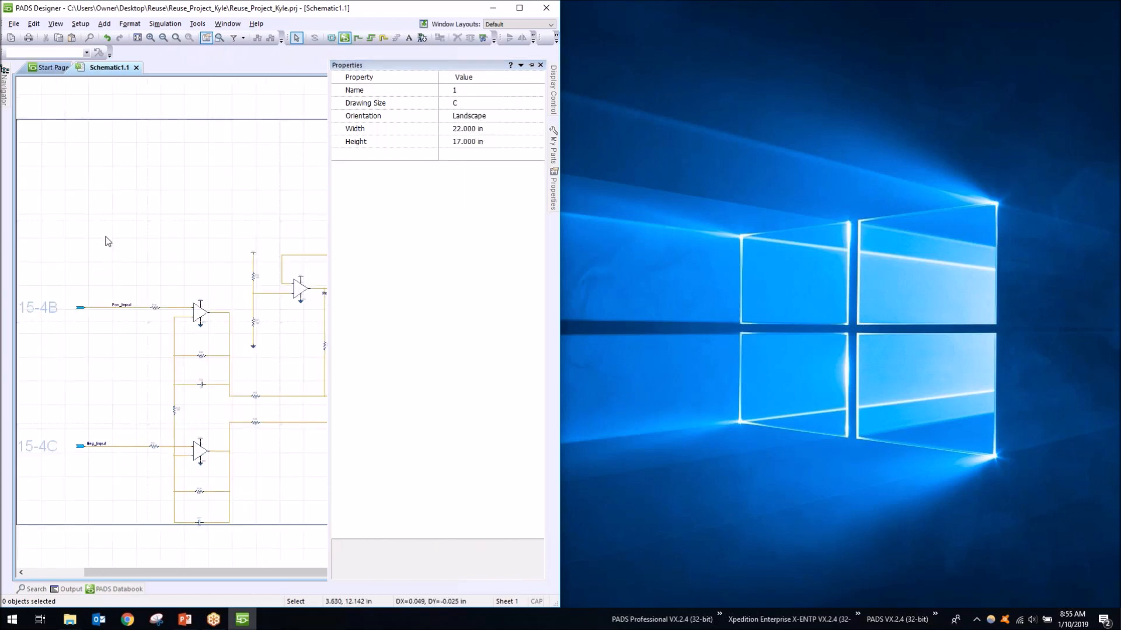
Move the whole pasted circuit inside the sheet border, and deselect it.
left_click_drag(36, 216, 385, 435)
left_click_drag(248, 227, 483, 204)
key("Escape")
Launch PADS Layout VX.2.4, dismiss the licence expiry note, and place its window beside the schematic.
left_click(935, 615)
mouse_move(980, 419)
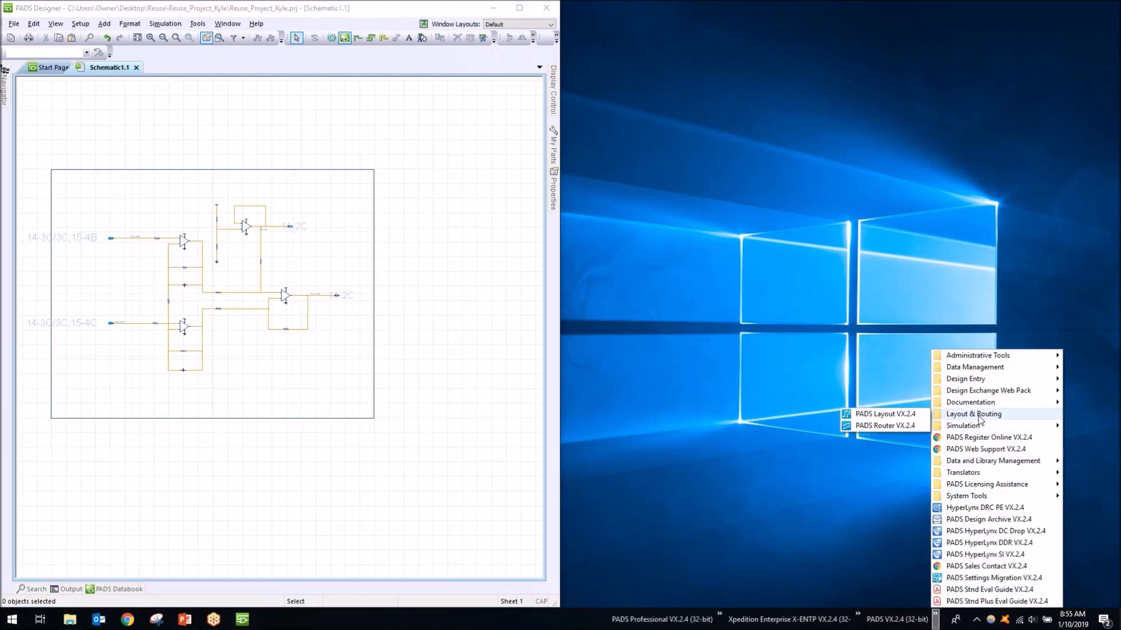
left_click(883, 414)
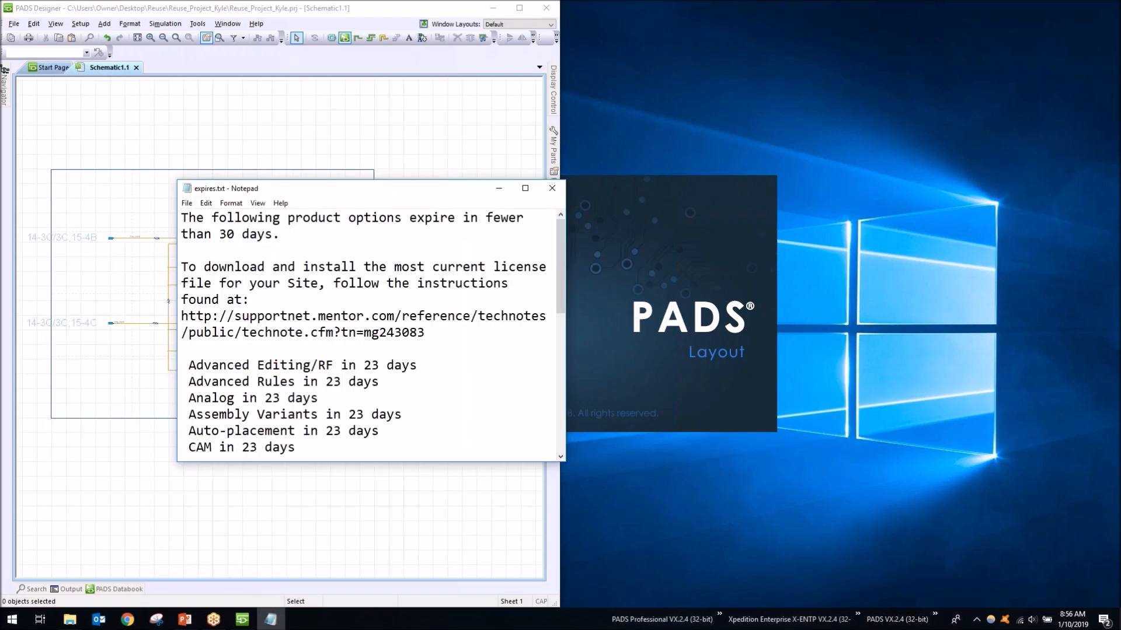
left_click(552, 188)
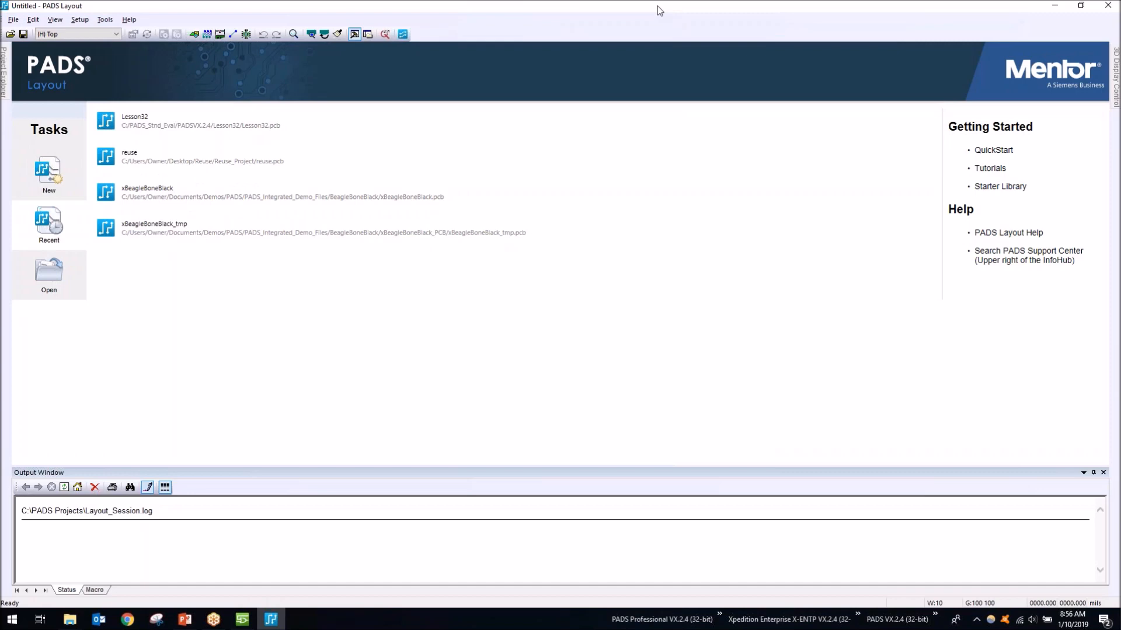
double_click(657, 6)
Start a new layout design from the System Default Start-up File.
left_click(612, 175)
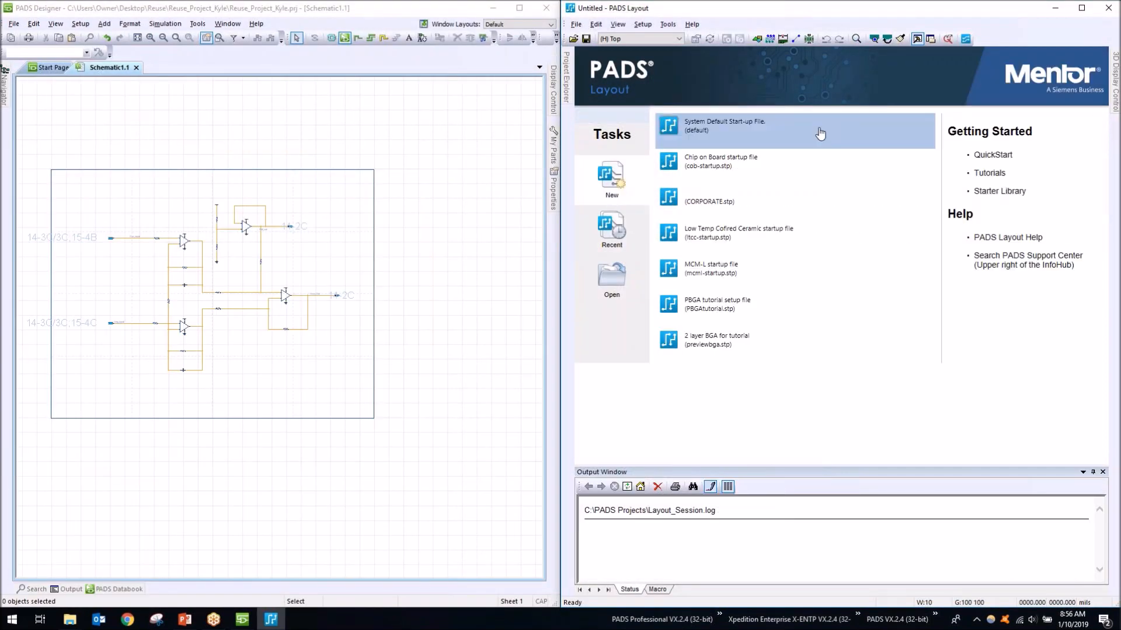
double_click(741, 132)
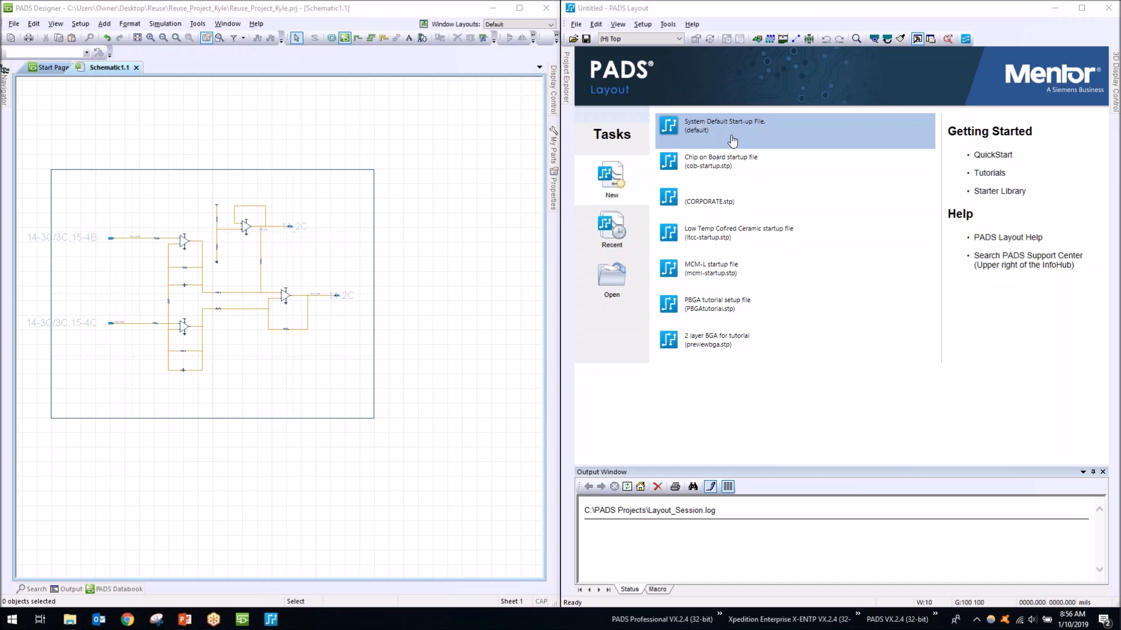
double_click(727, 136)
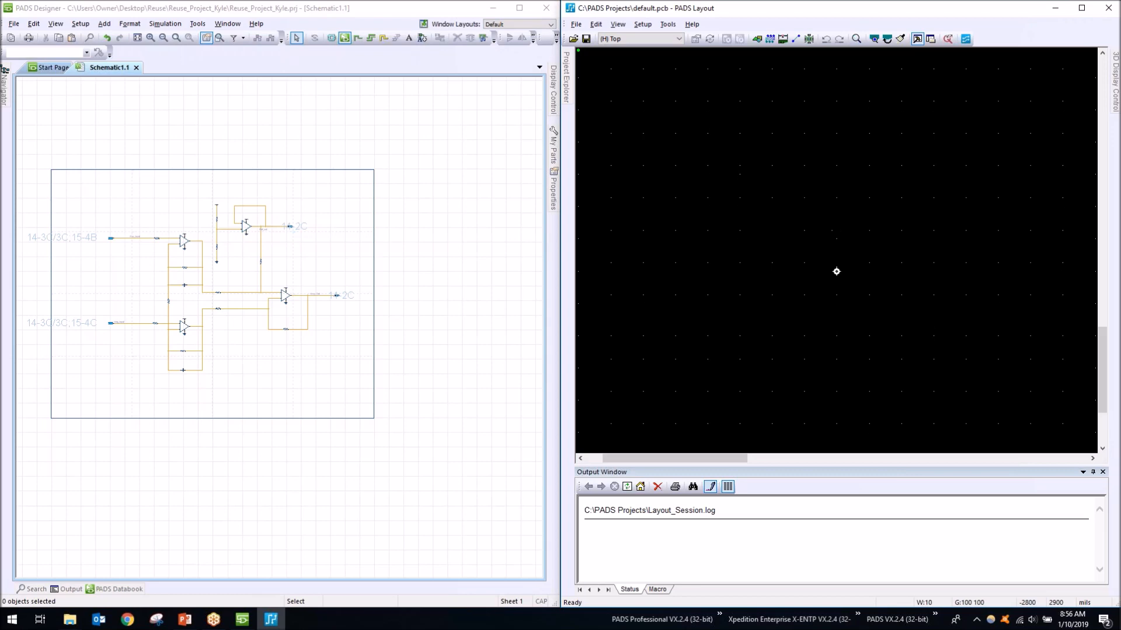
Draw a rectangular board outline about 5000 by 4100 mils, with one corner at the origin.
right_click(753, 215)
key("Escape")
right_click(785, 39)
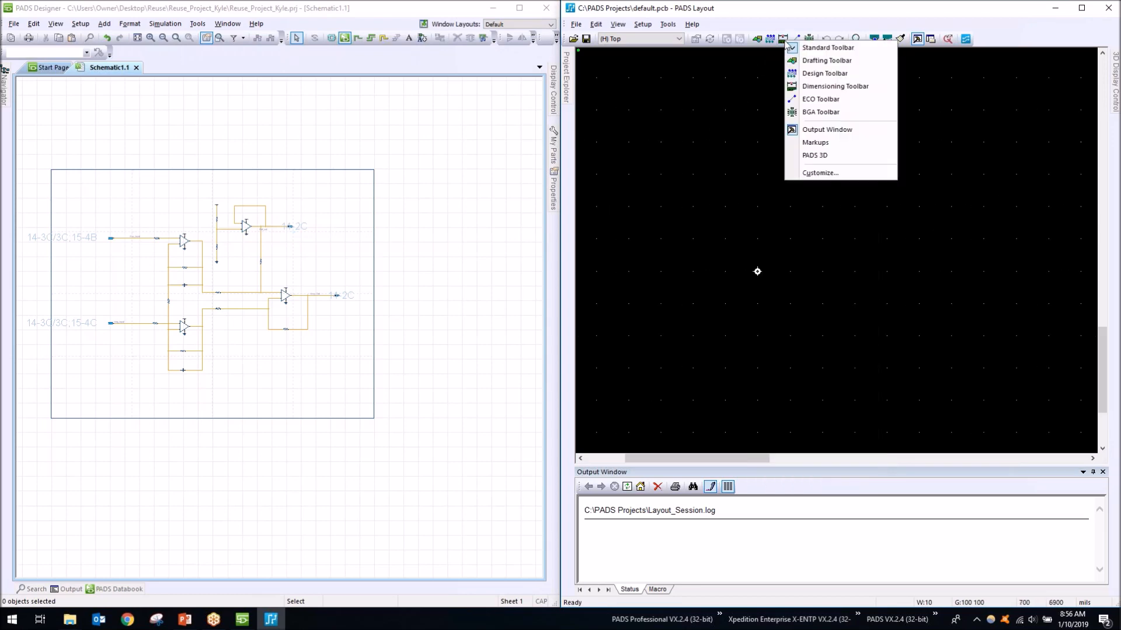
left_click(825, 60)
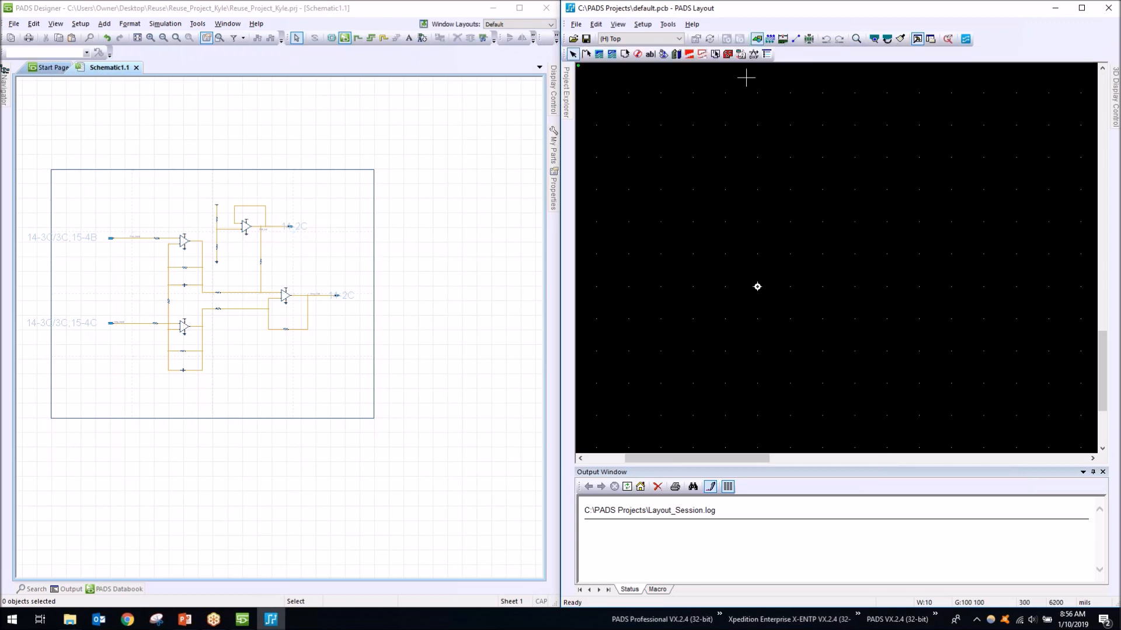
left_click(625, 55)
right_click(757, 286)
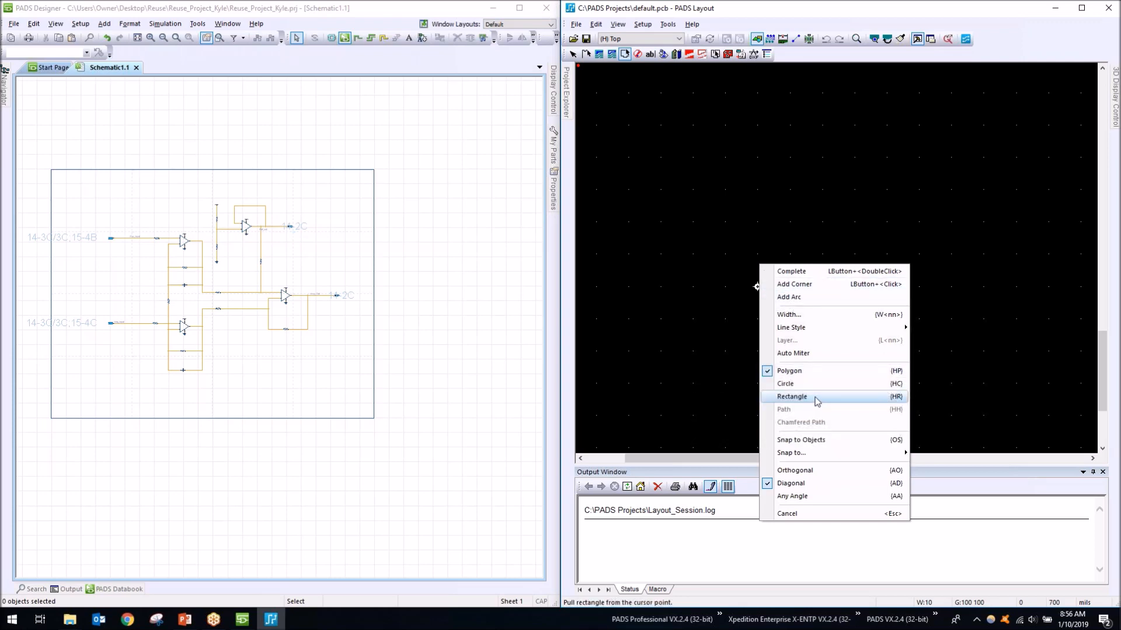
left_click(817, 401)
left_click(758, 286)
left_click(920, 155)
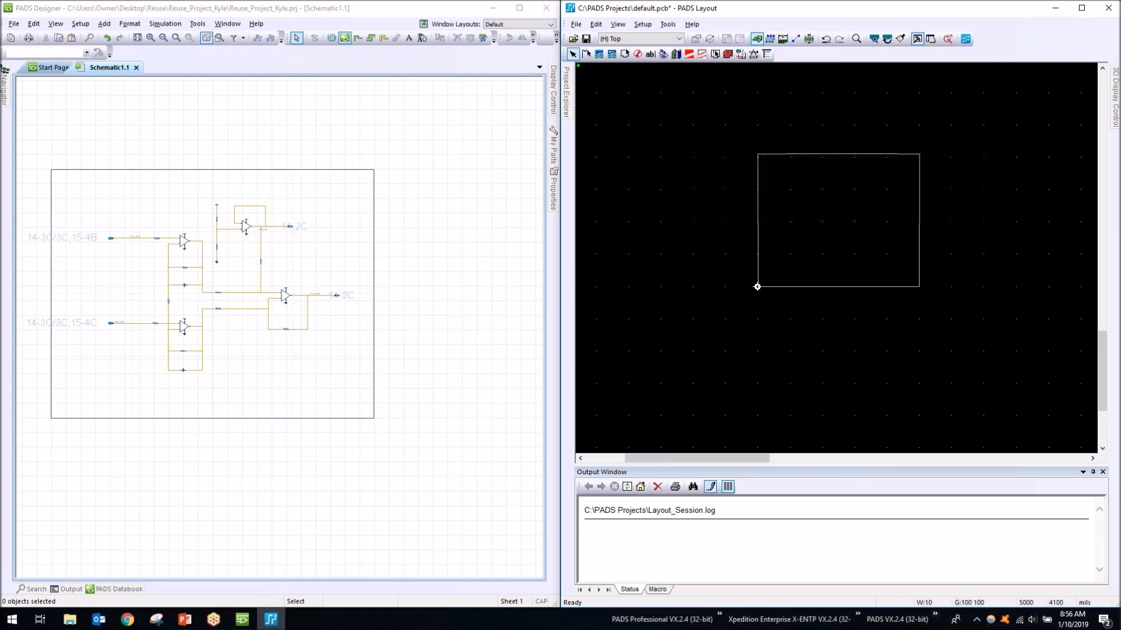
scroll(731, 173, "up", 1)
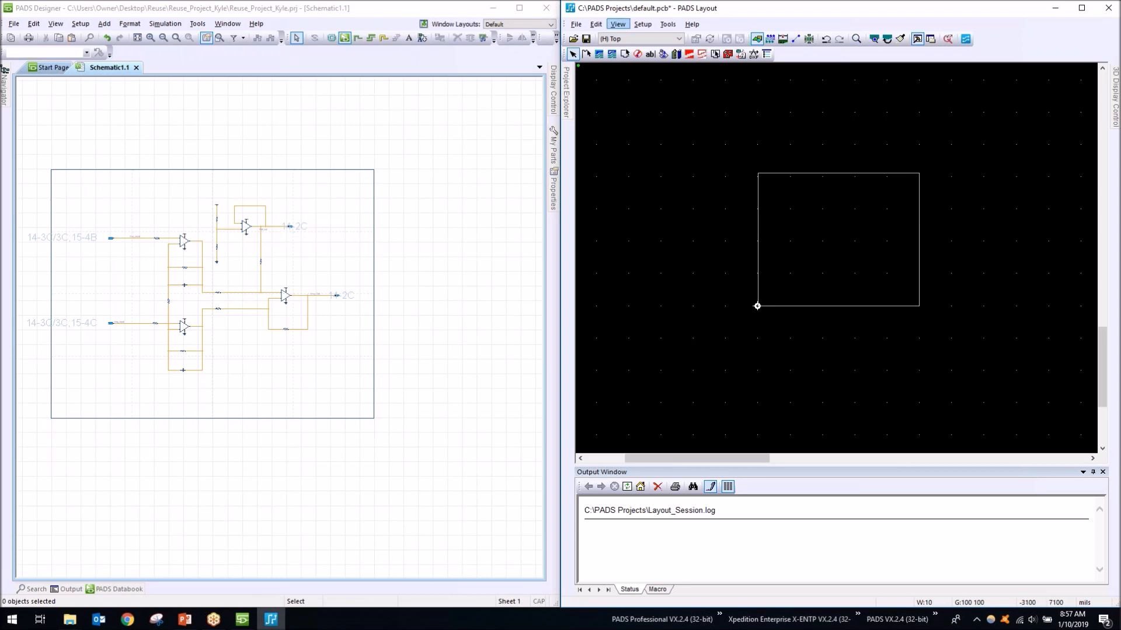
Save the layout as reuse_pcb in the new schematic project's folder under Desktop\Reuse.
left_click(576, 24)
left_click(608, 76)
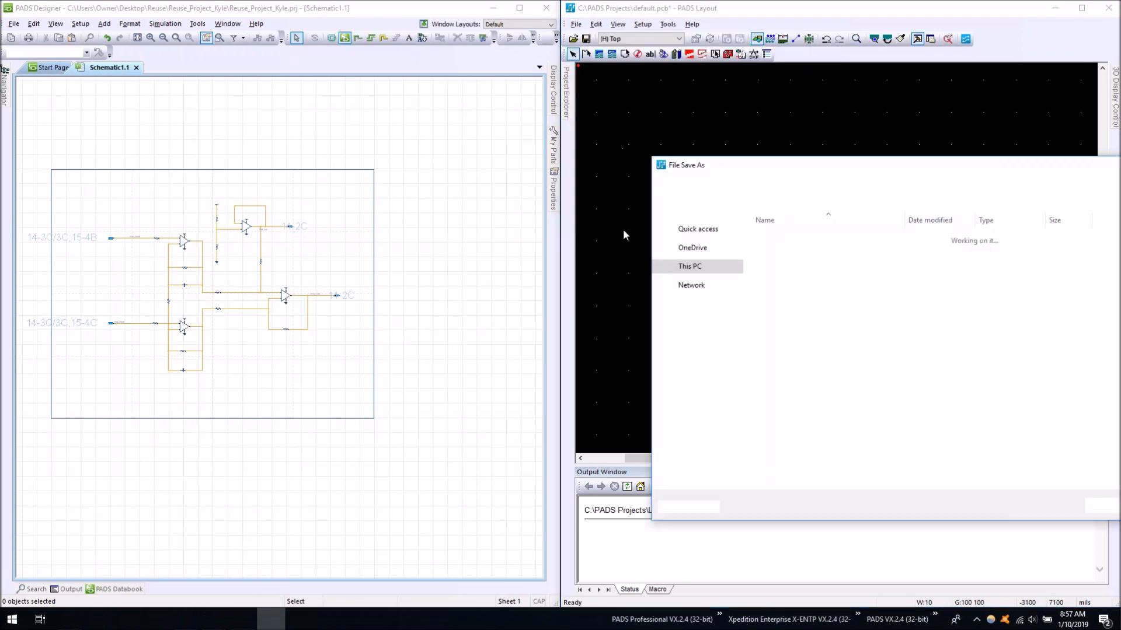
left_click(614, 355)
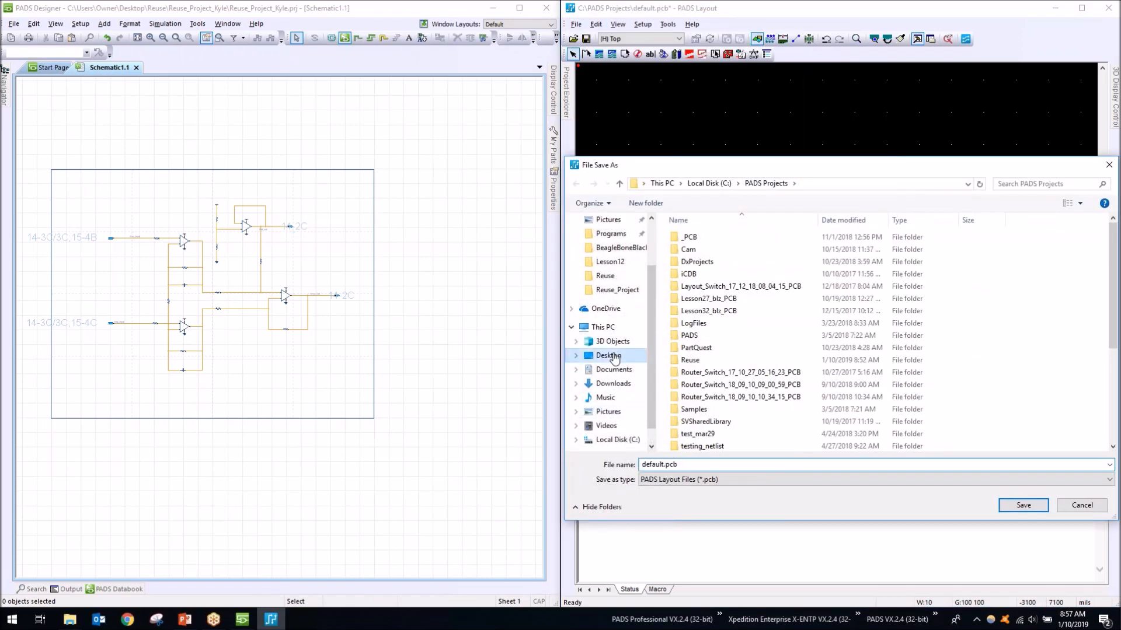
double_click(702, 275)
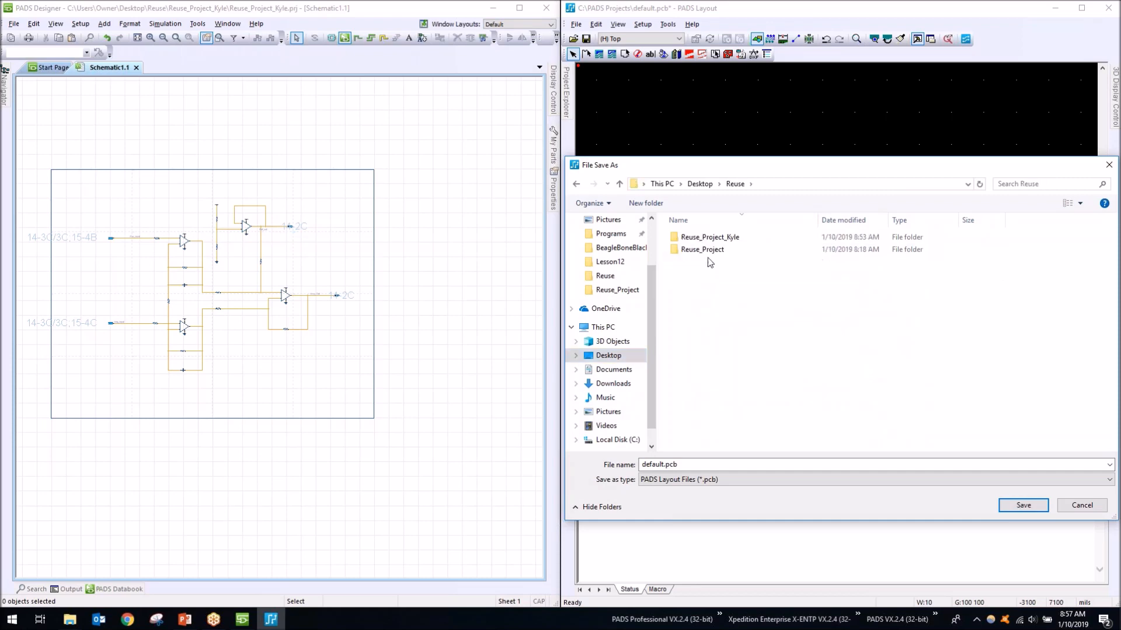
double_click(703, 237)
double_click(710, 464)
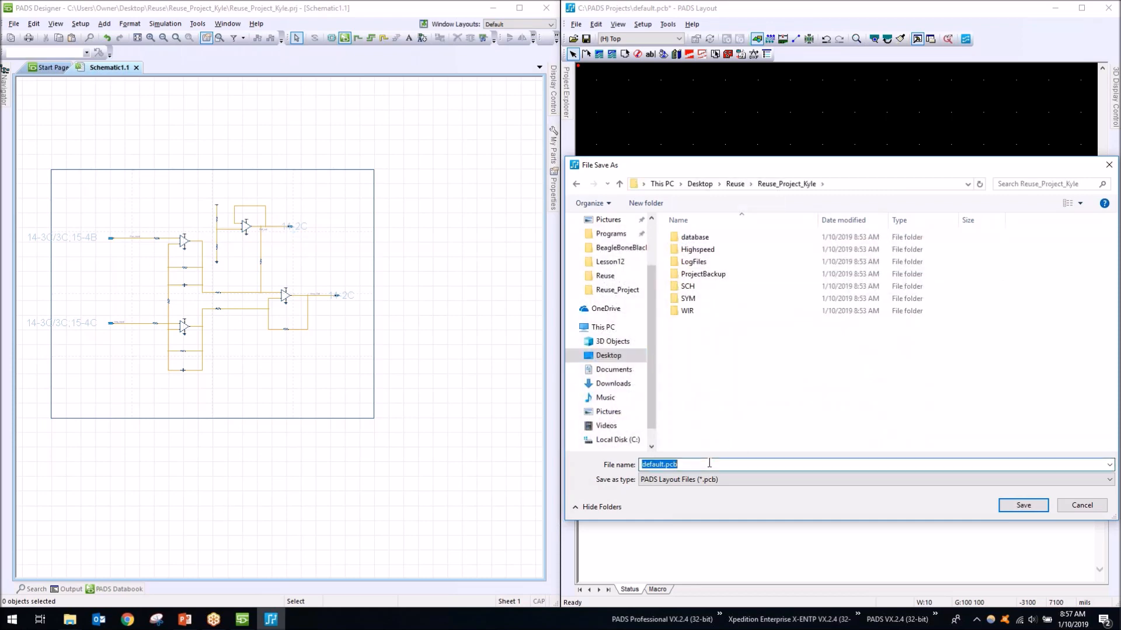
type("reuse_pcb")
key("Return")
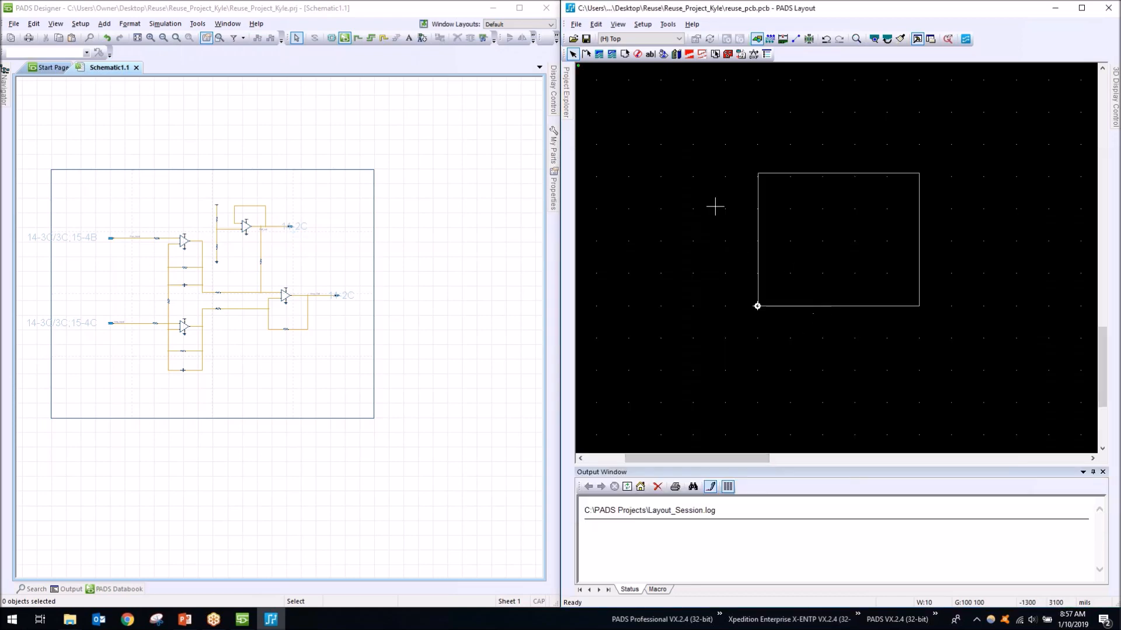
Connect the layout to the new project's .prj file through PADS Designer Link, and move the link dialog off the board.
left_click(667, 24)
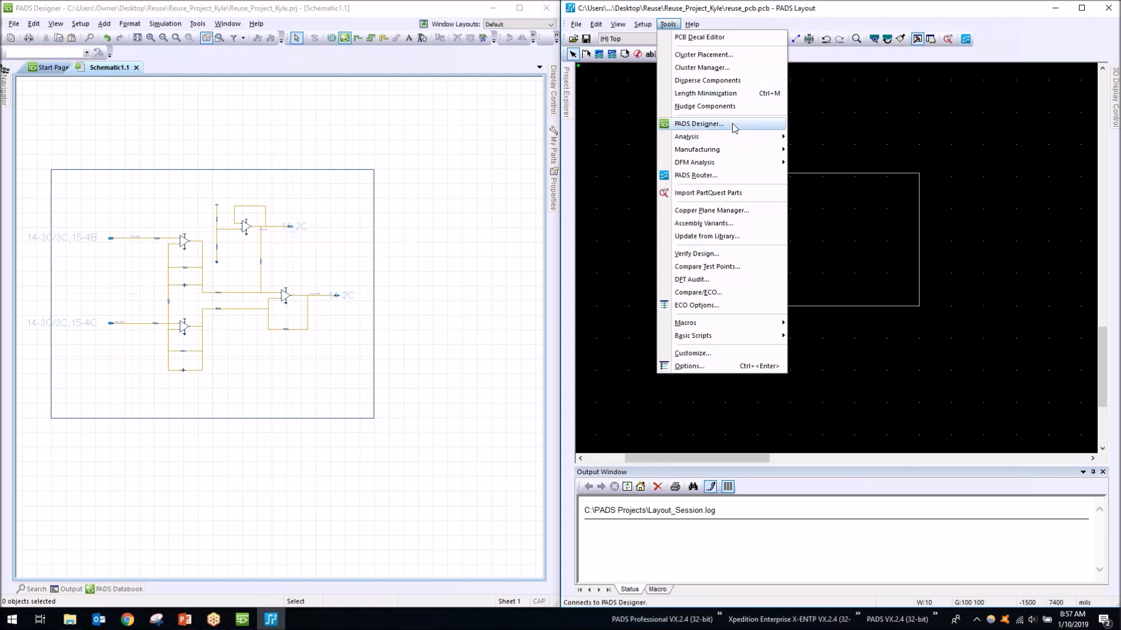
left_click(699, 124)
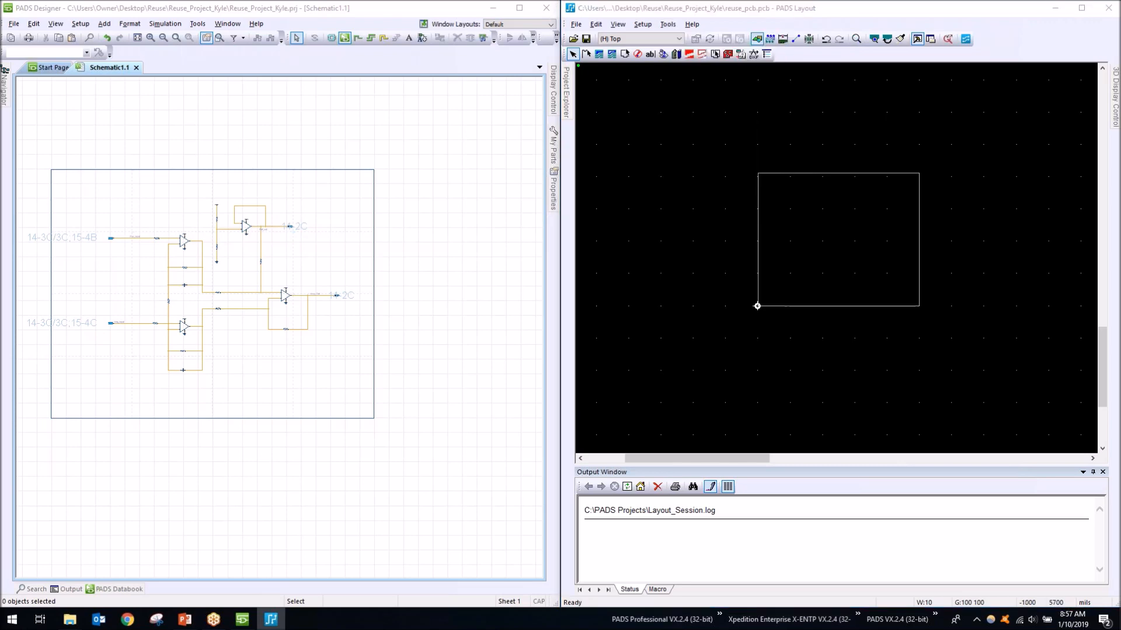
left_click_drag(232, 270, 445, 264)
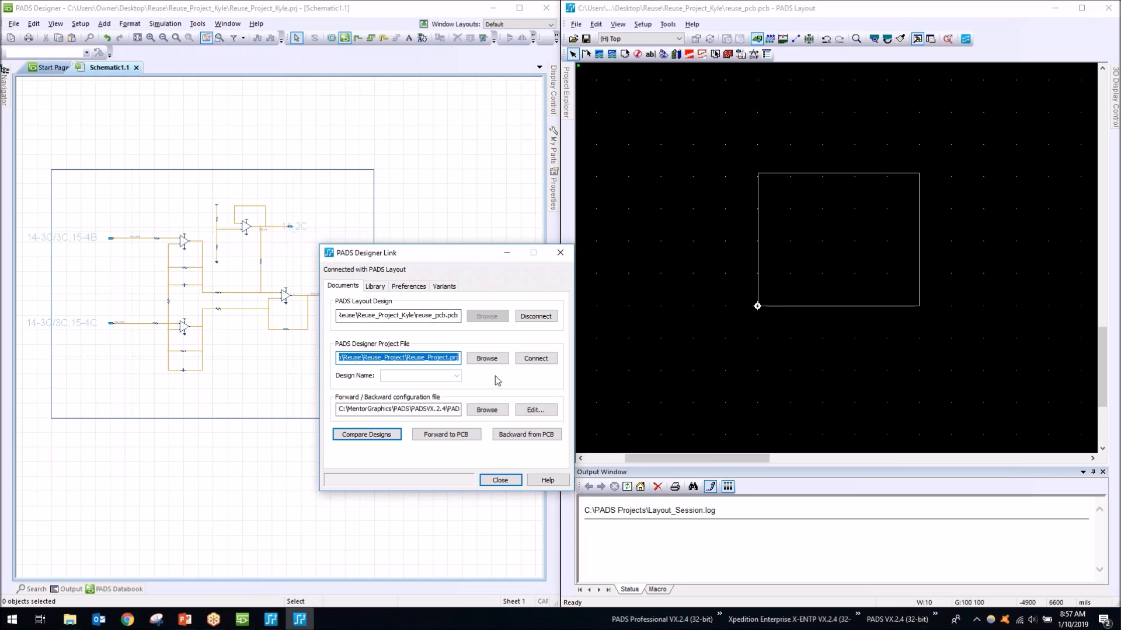
left_click(486, 358)
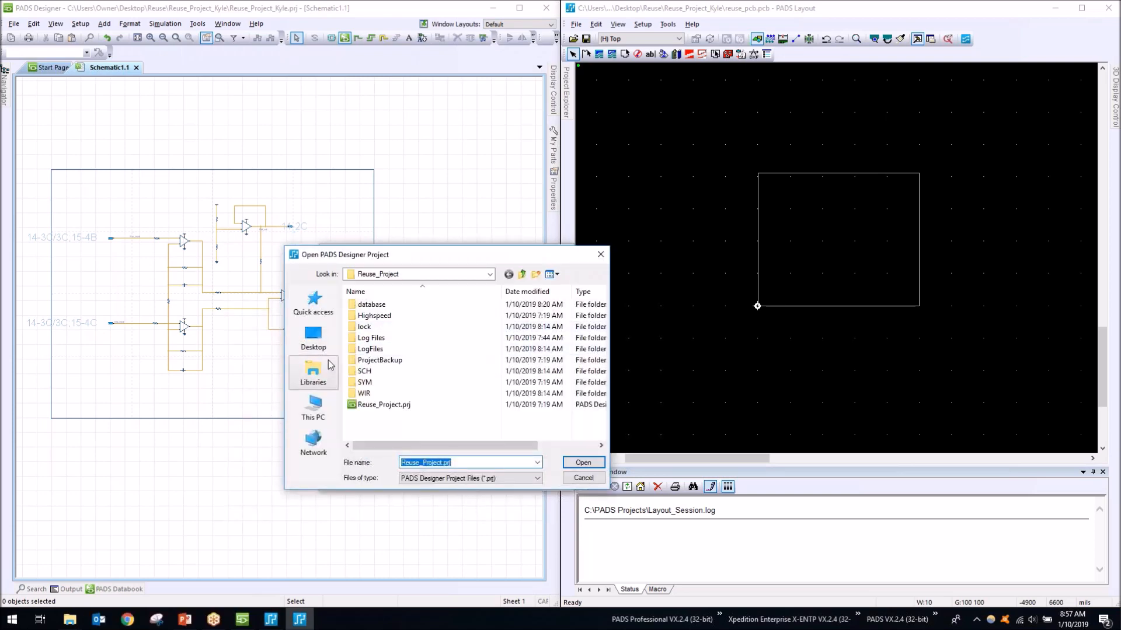
left_click(316, 339)
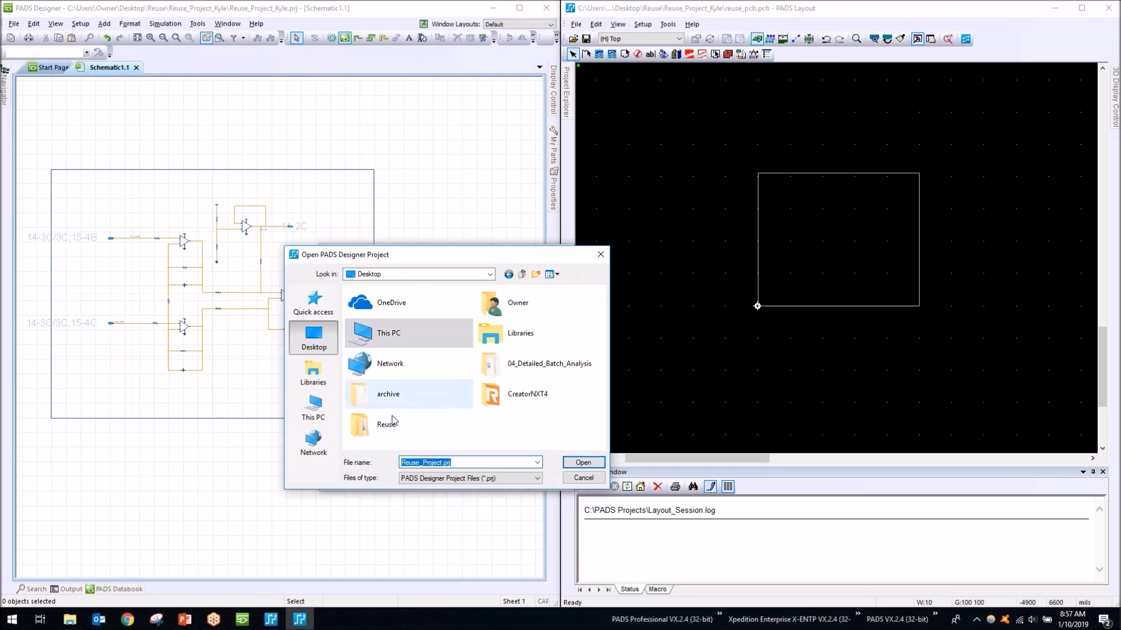
double_click(393, 420)
double_click(391, 316)
double_click(391, 382)
left_click(530, 358)
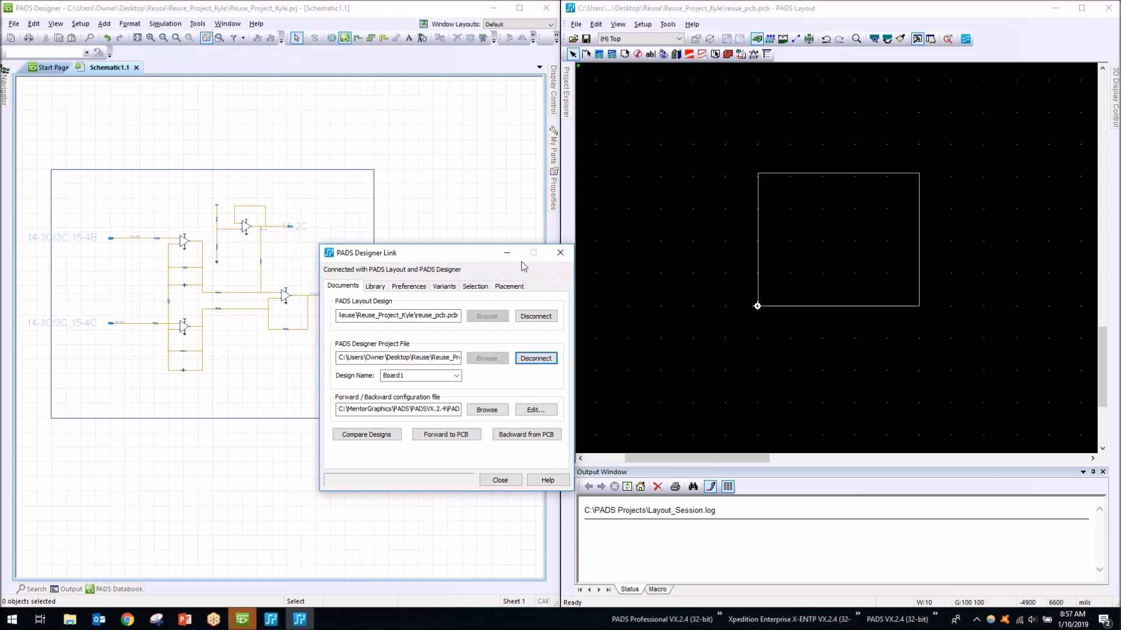
left_click_drag(500, 253, 443, 366)
Enter ECO mode in PADS Layout, accepting the ECO options with no ECO file written.
left_click(747, 156)
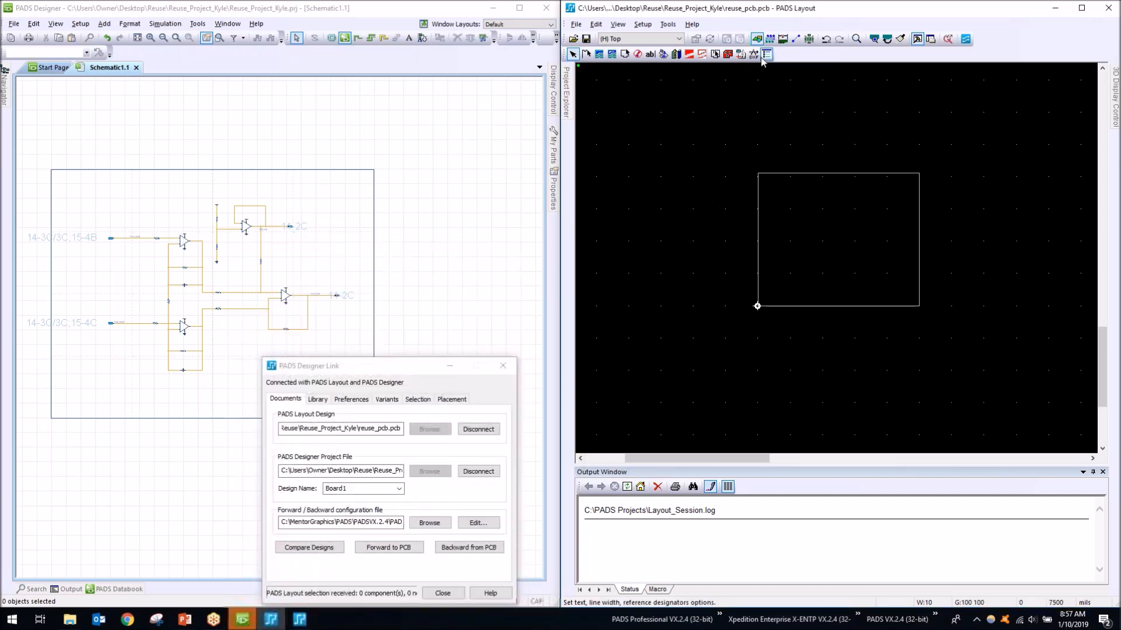
right_click(781, 37)
left_click(808, 95)
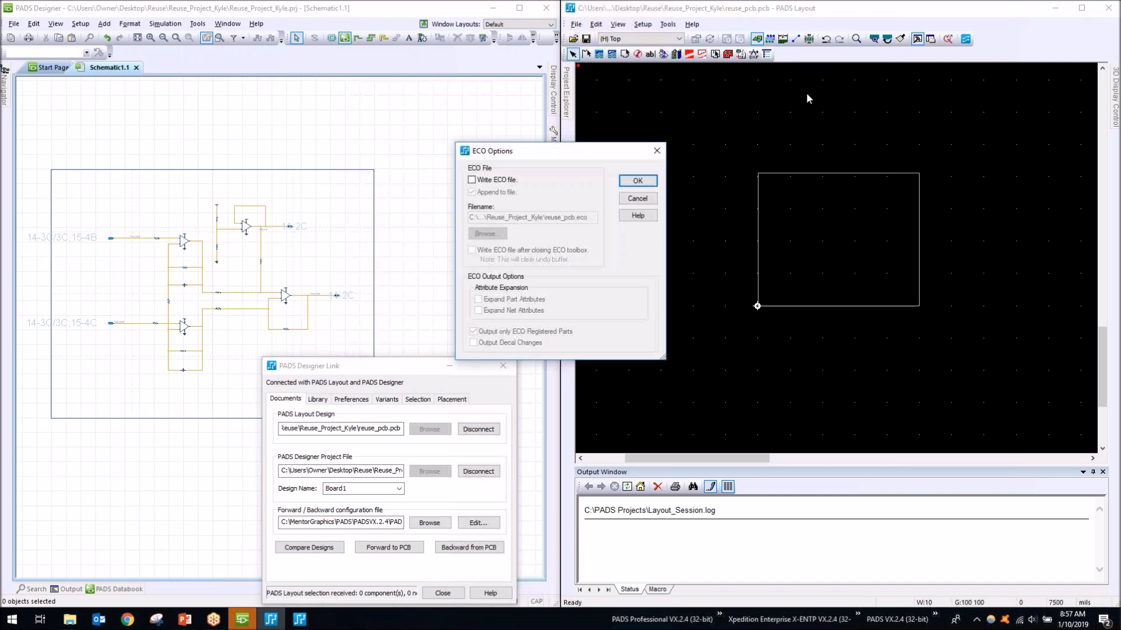
left_click(641, 181)
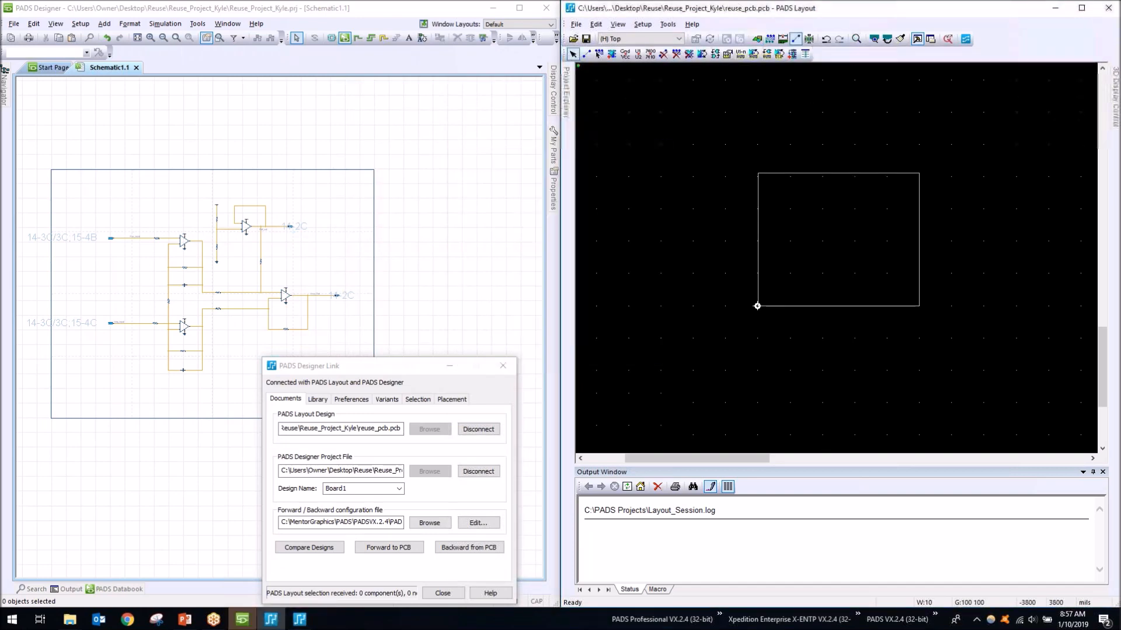
Try to add the Analog_Block.reu reuse block to the board from PADS Projects\Reuse.
left_click(792, 55)
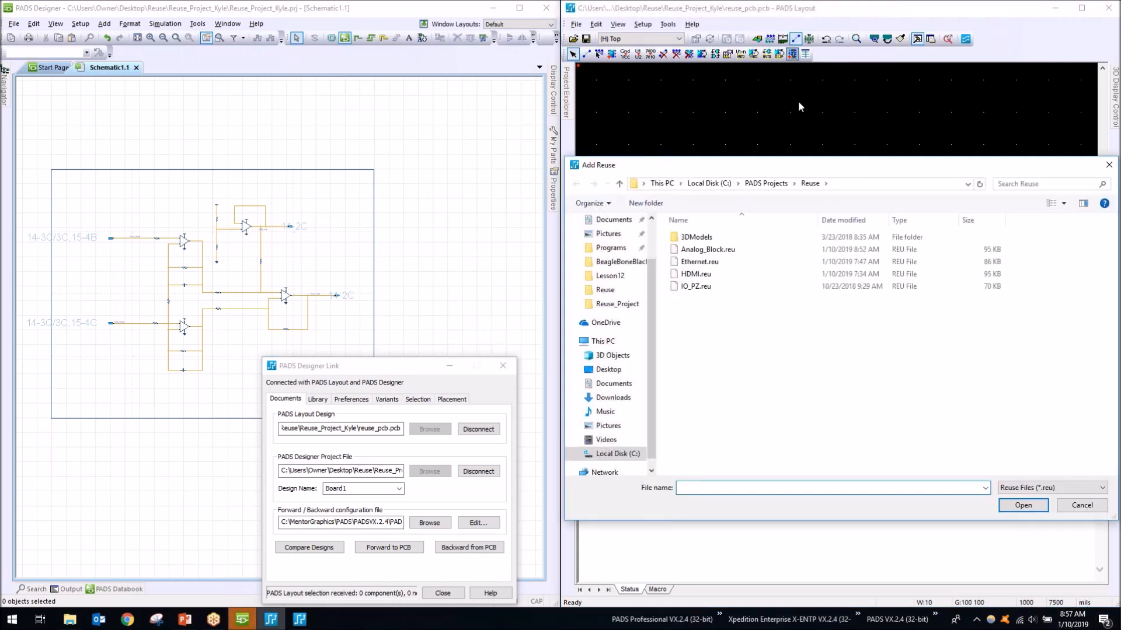
left_click_drag(831, 163, 813, 160)
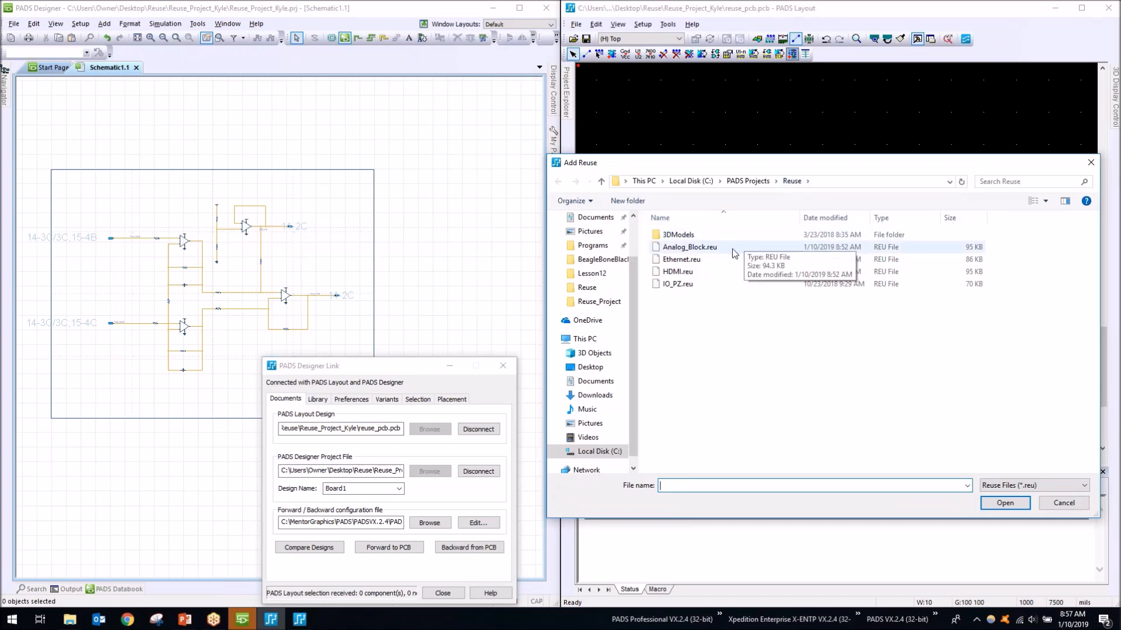
left_click(712, 248)
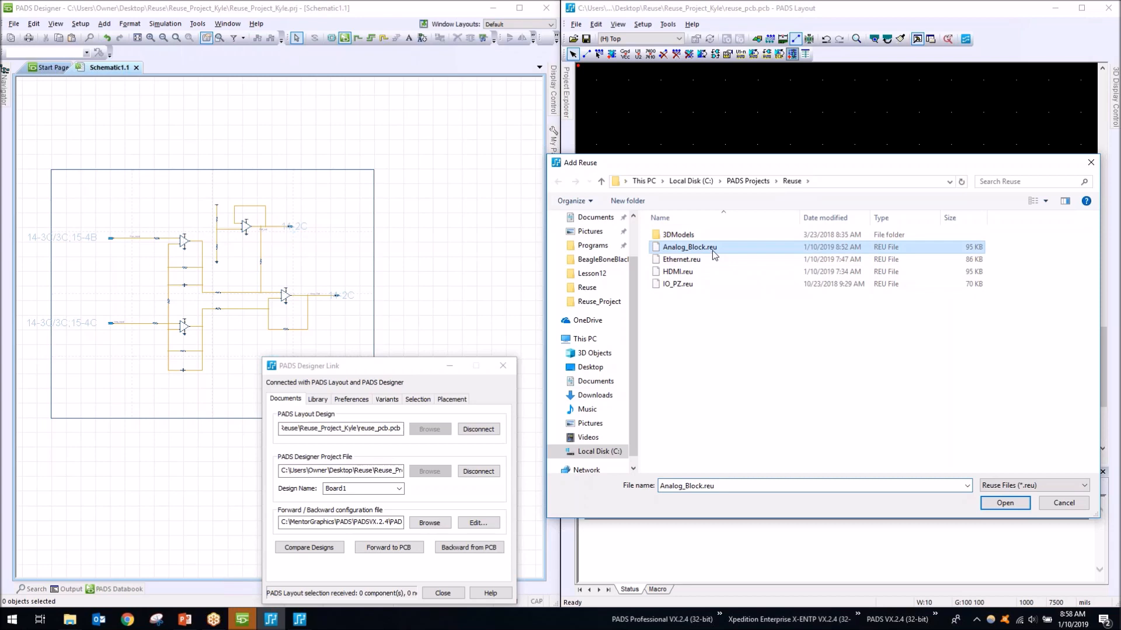
left_click(1005, 503)
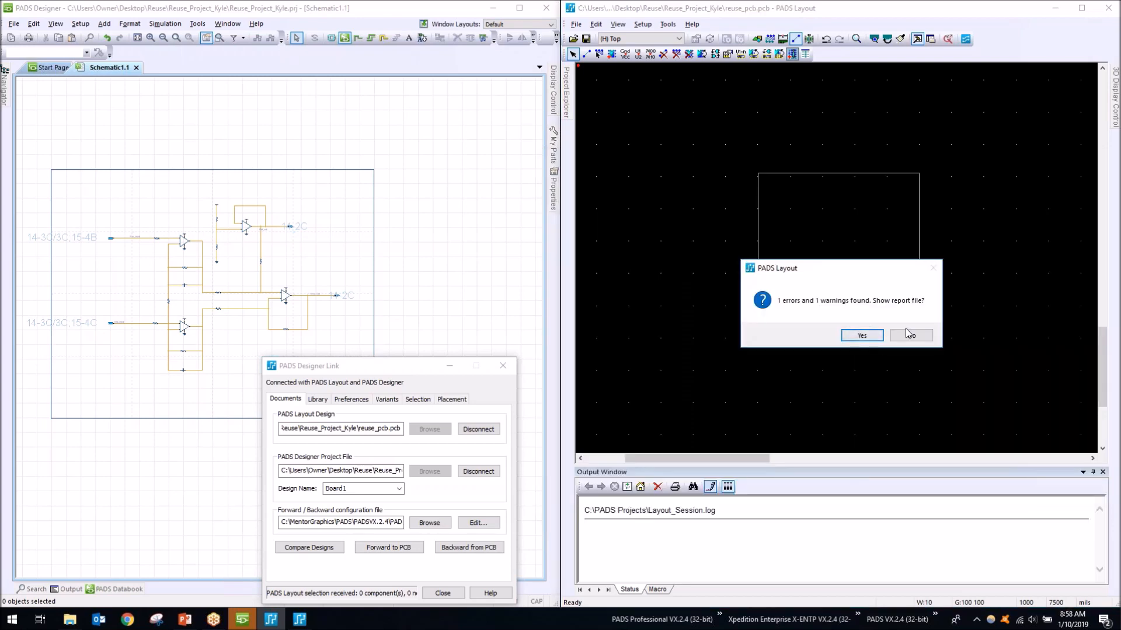
Open the Add Reuse report, examine the electrical layer counts of the design and the reuse block, and close it.
left_click(863, 336)
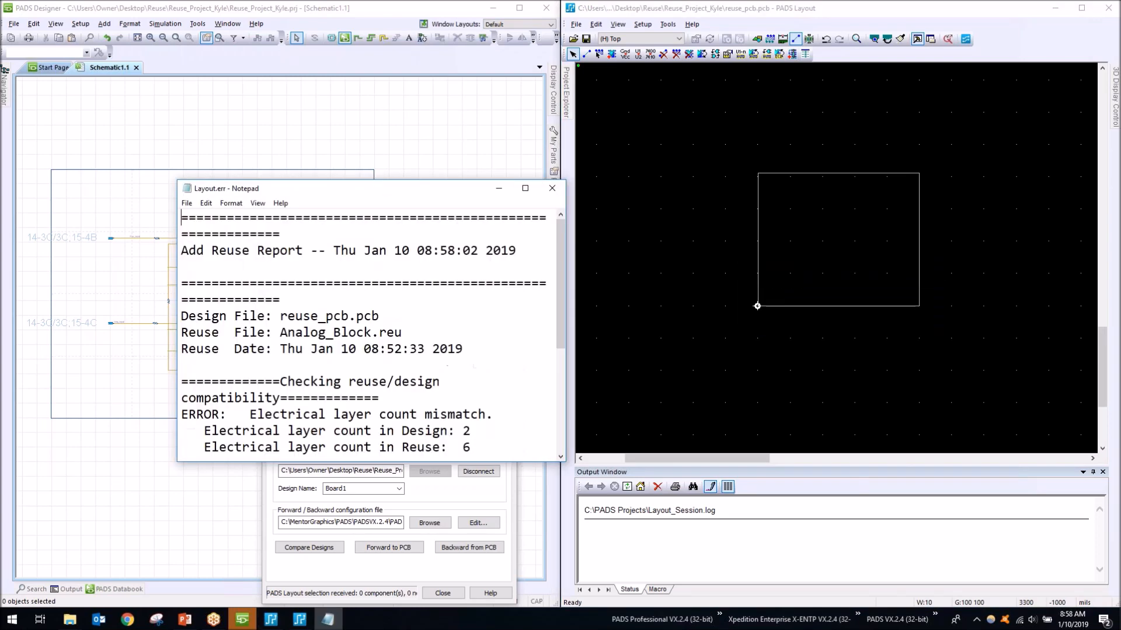
double_click(435, 188)
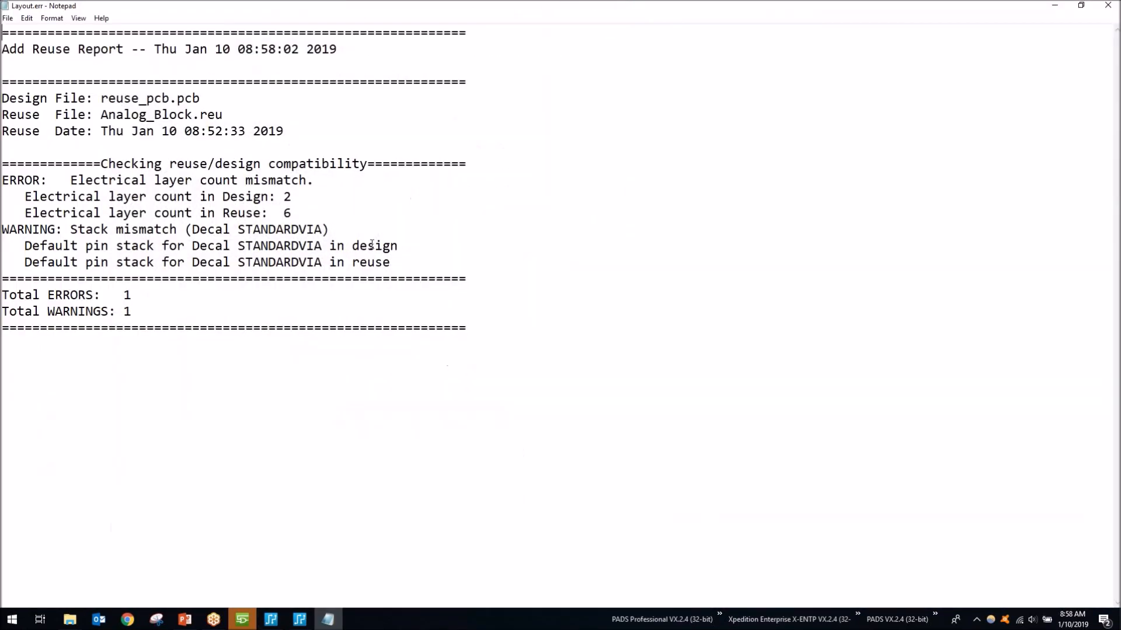
left_click_drag(291, 209, 268, 197)
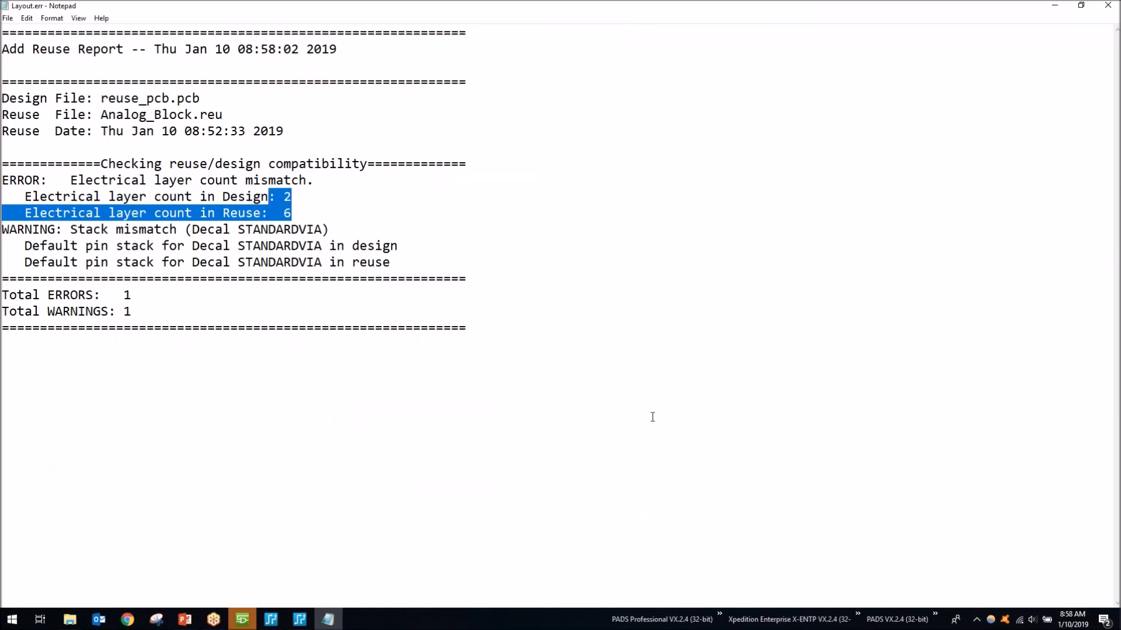
left_click(207, 197)
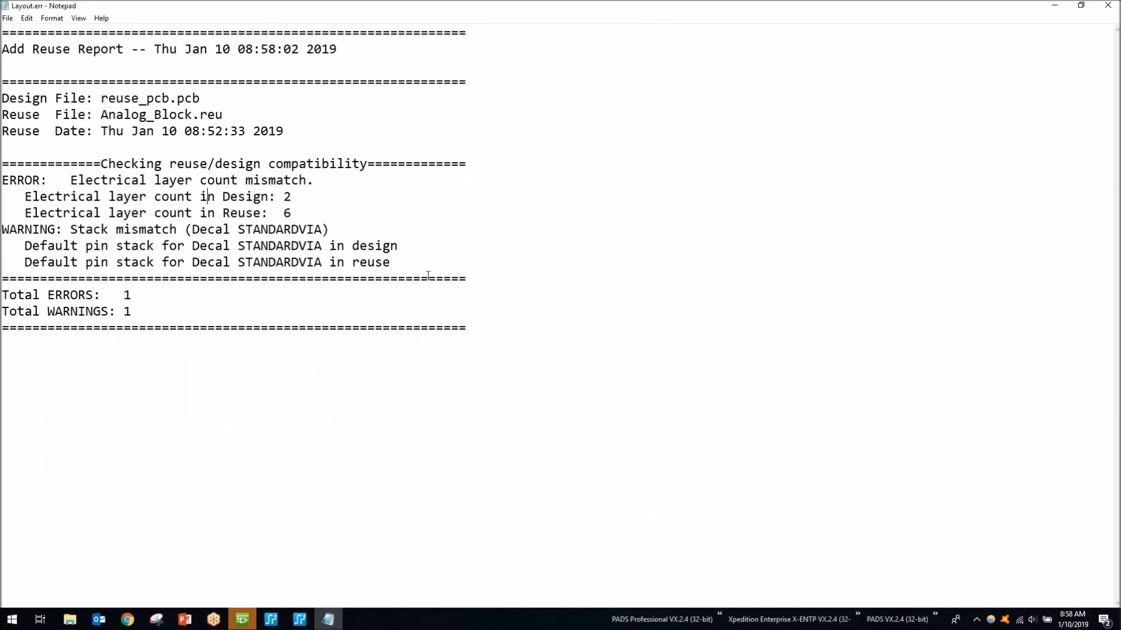
left_click(1107, 5)
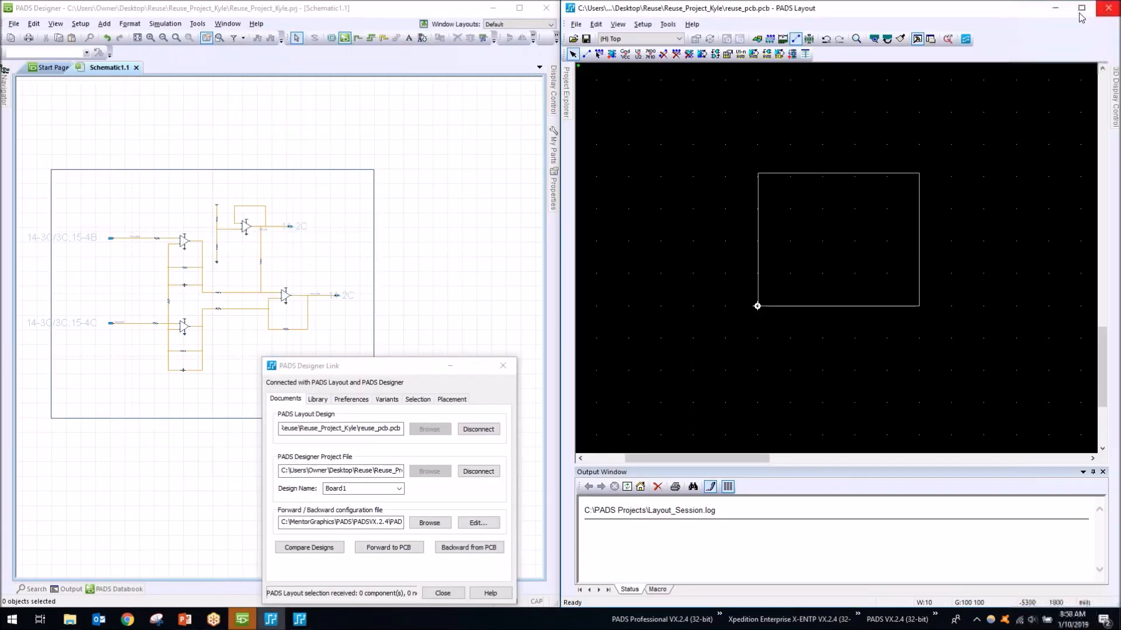
Set the board's electrical layer count to 6 and accept the reassignment that moves layer 2 to layer 6.
left_click(617, 24)
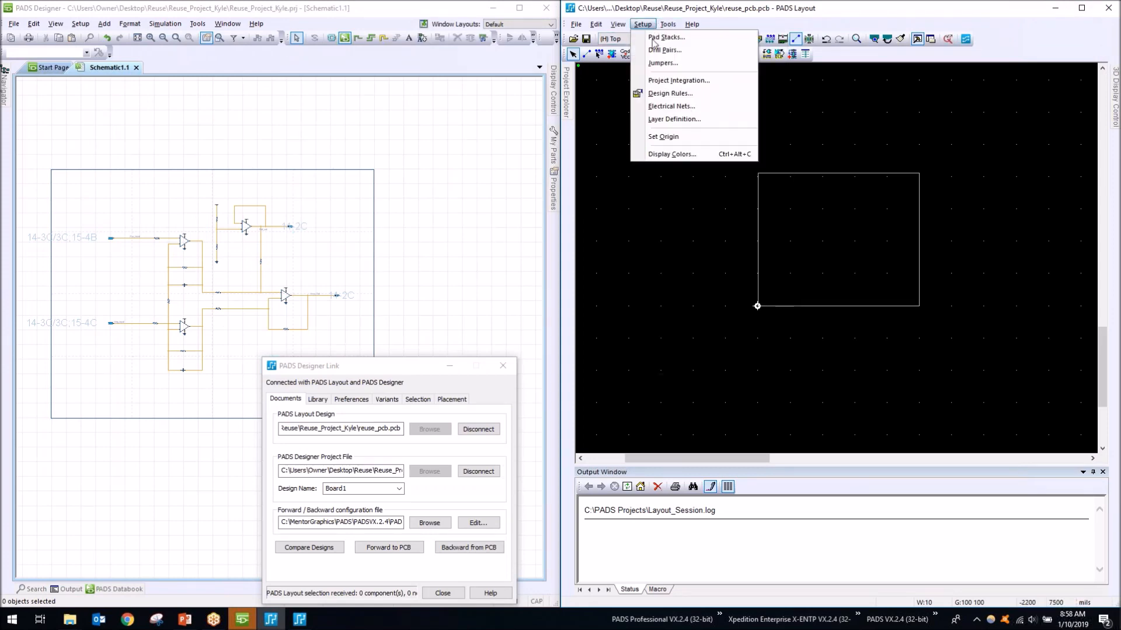
left_click(660, 119)
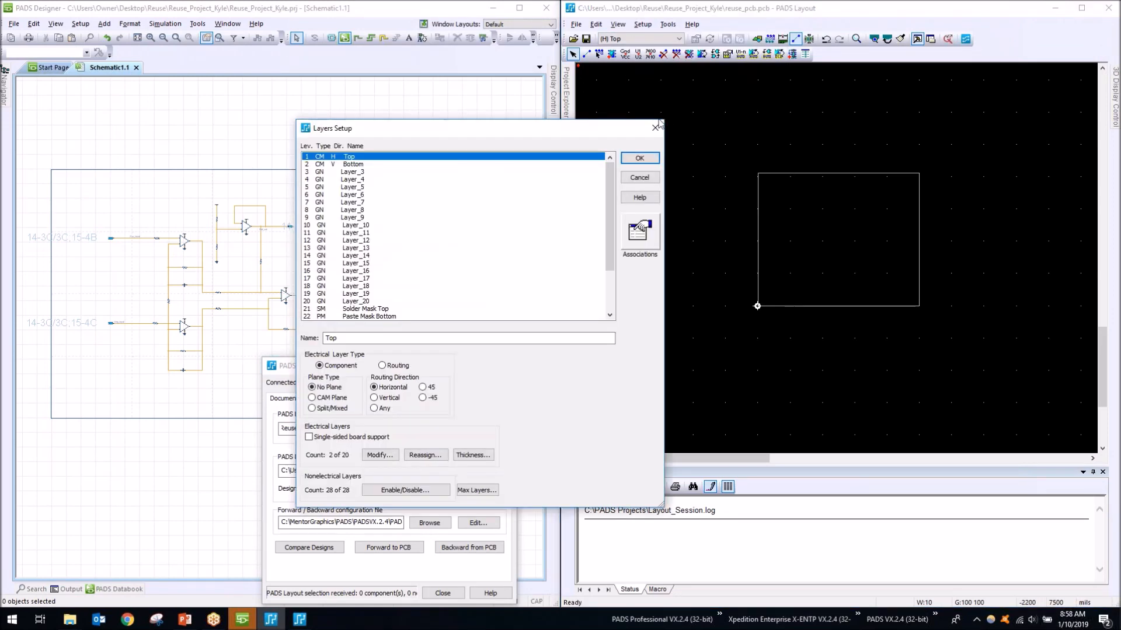
left_click(379, 456)
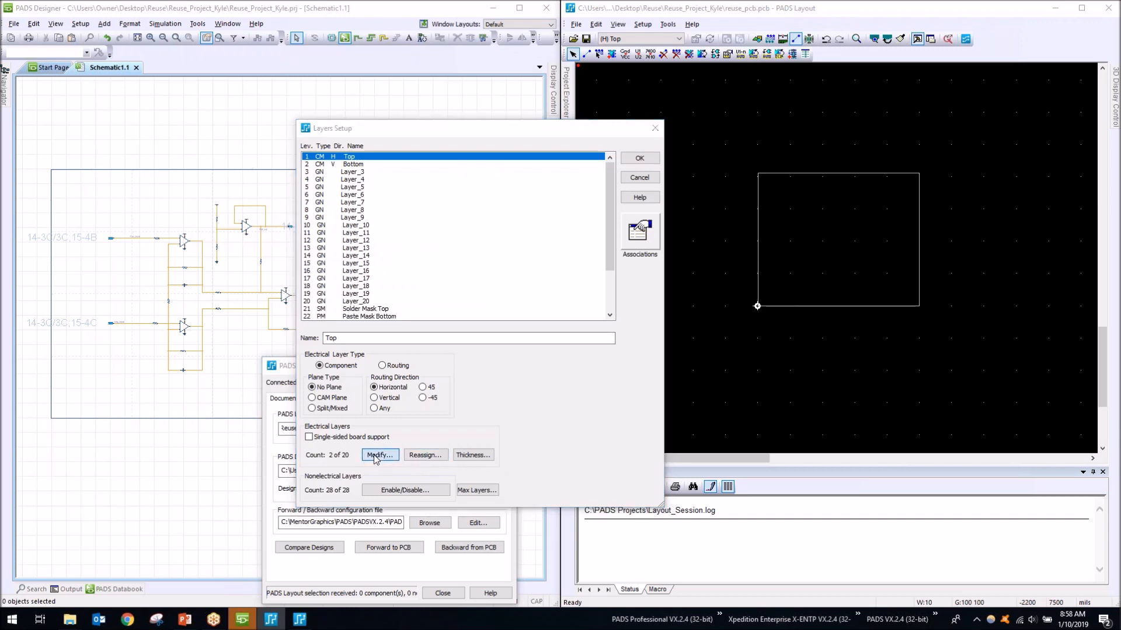
type("6")
key("Return")
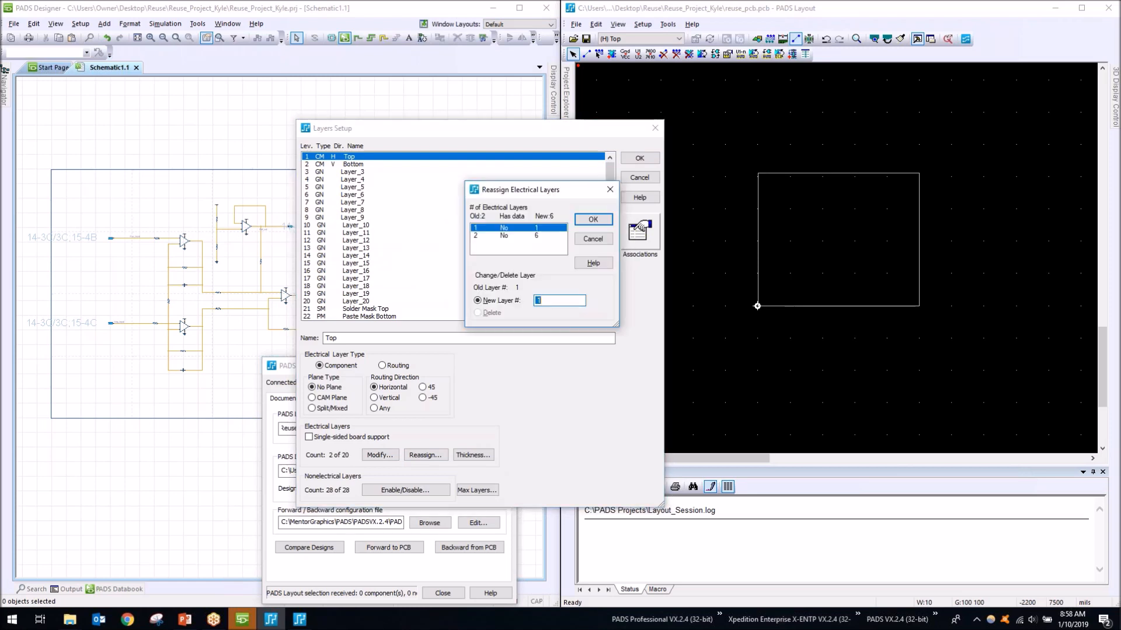
left_click(594, 219)
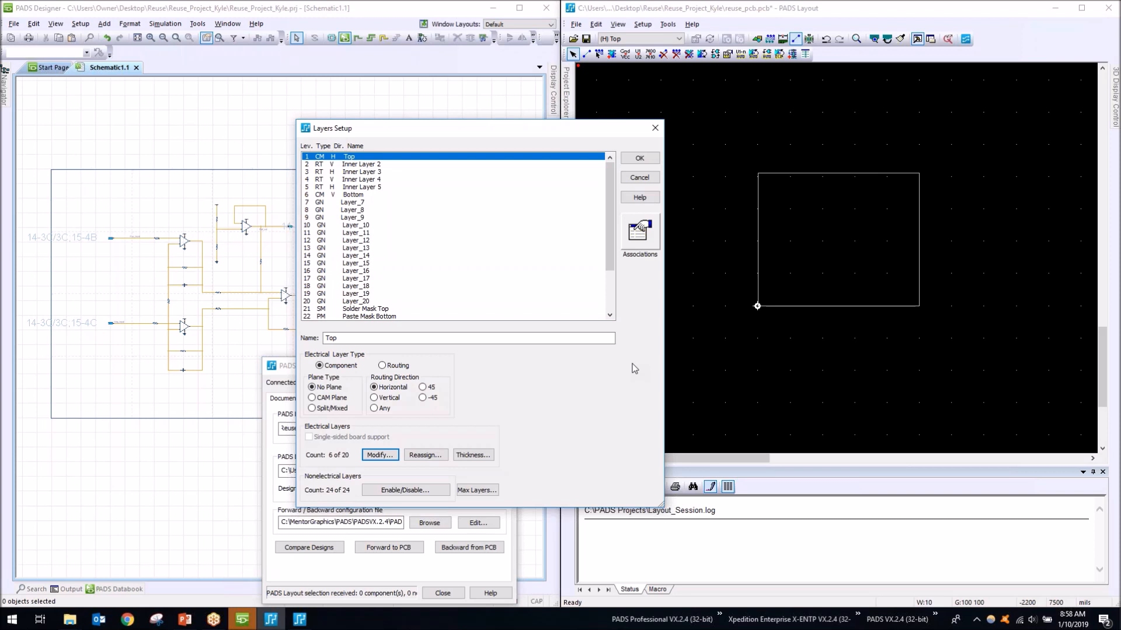
left_click(638, 159)
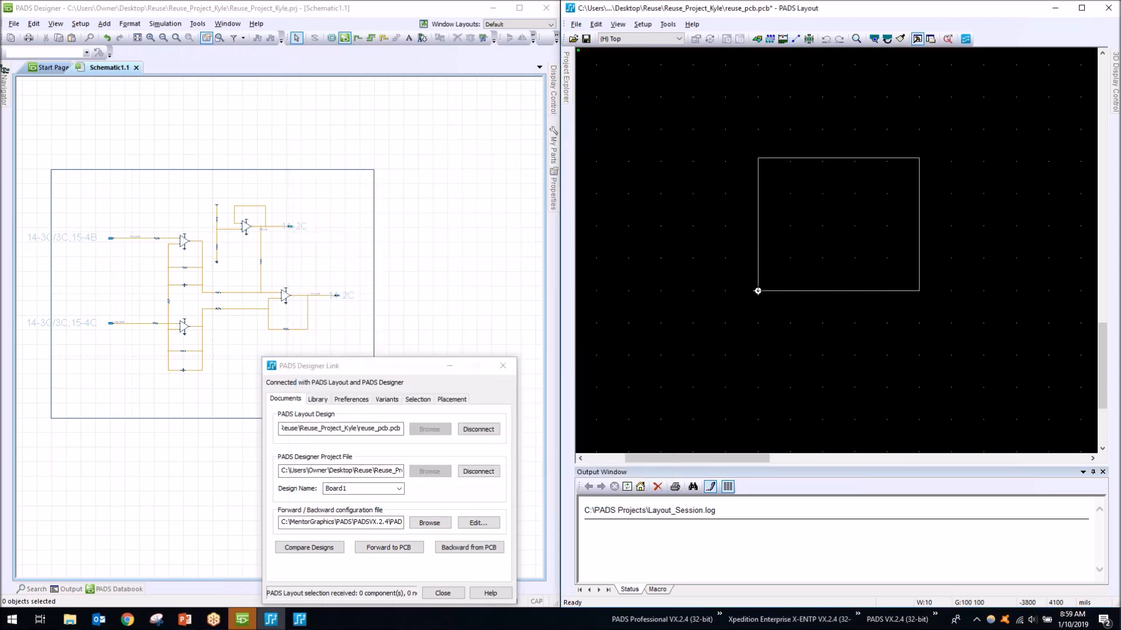
Return to ECO mode and add the Analog_Block.reu reuse block from PADS Projects\Reuse.
right_click(777, 38)
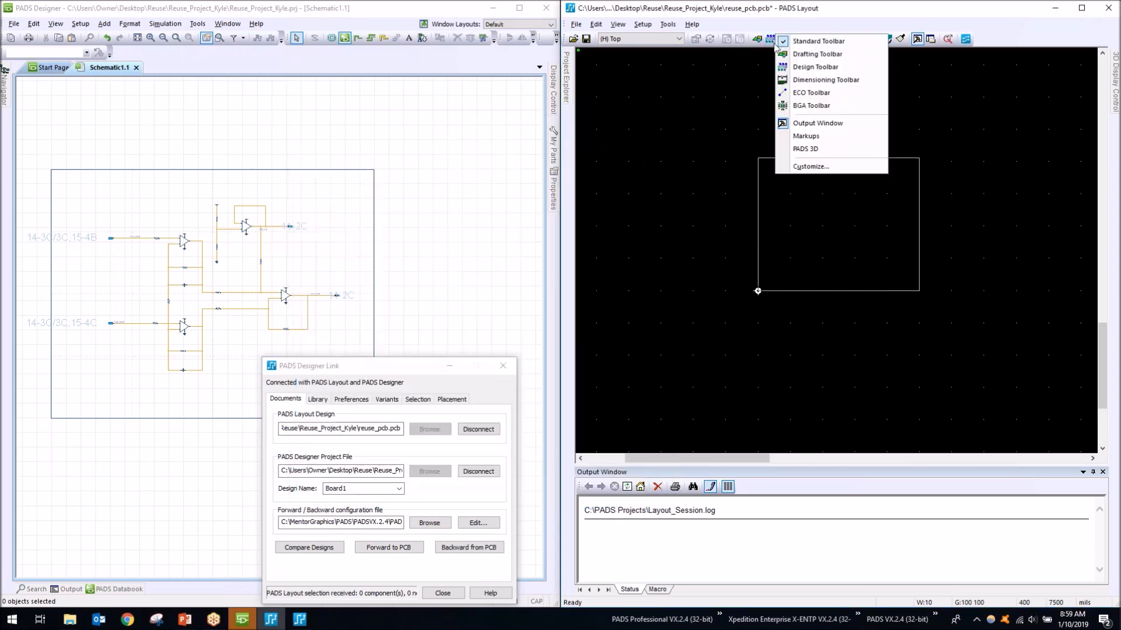
left_click(798, 95)
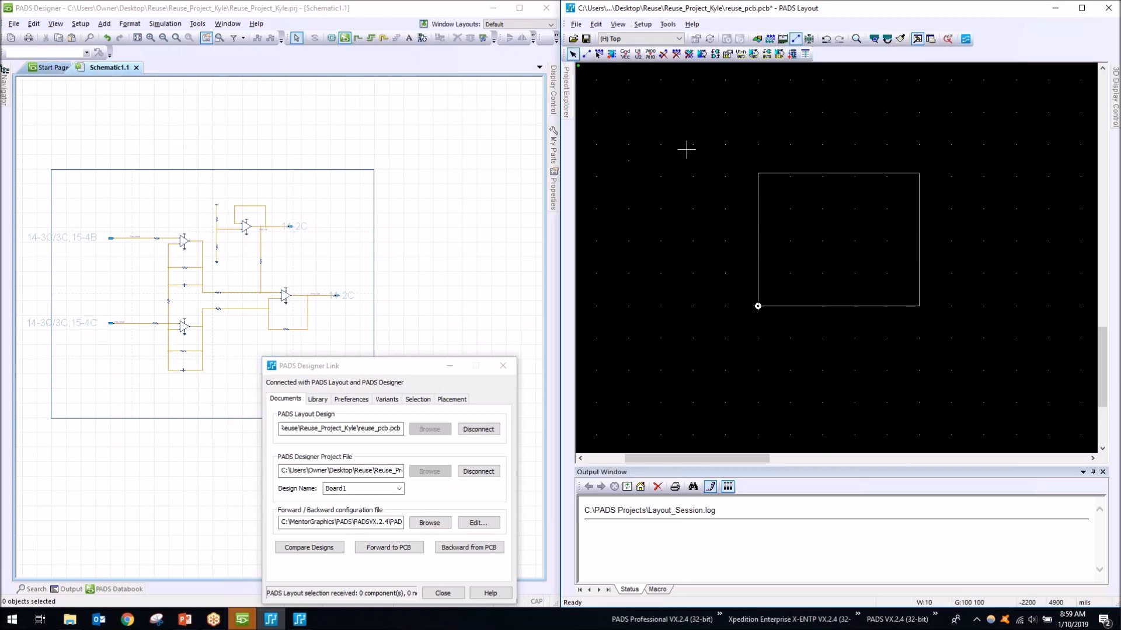
left_click(792, 54)
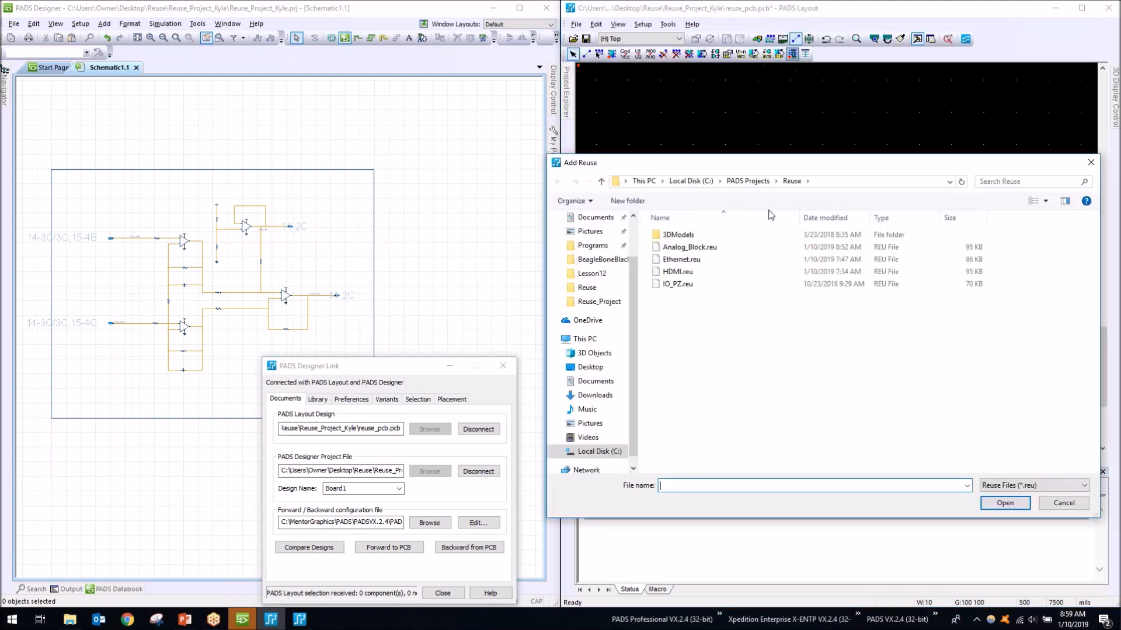
double_click(711, 248)
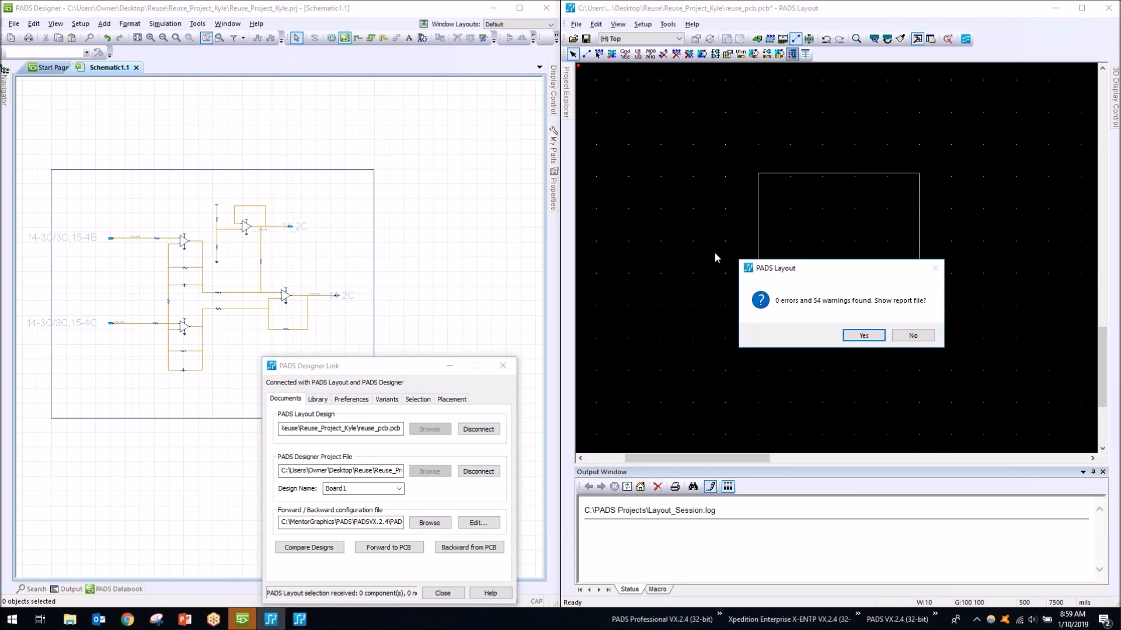
Open the Add Reuse report, examine its layer compatibility warnings including the Layer 3 routing direction, and close it.
left_click_drag(854, 276, 606, 240)
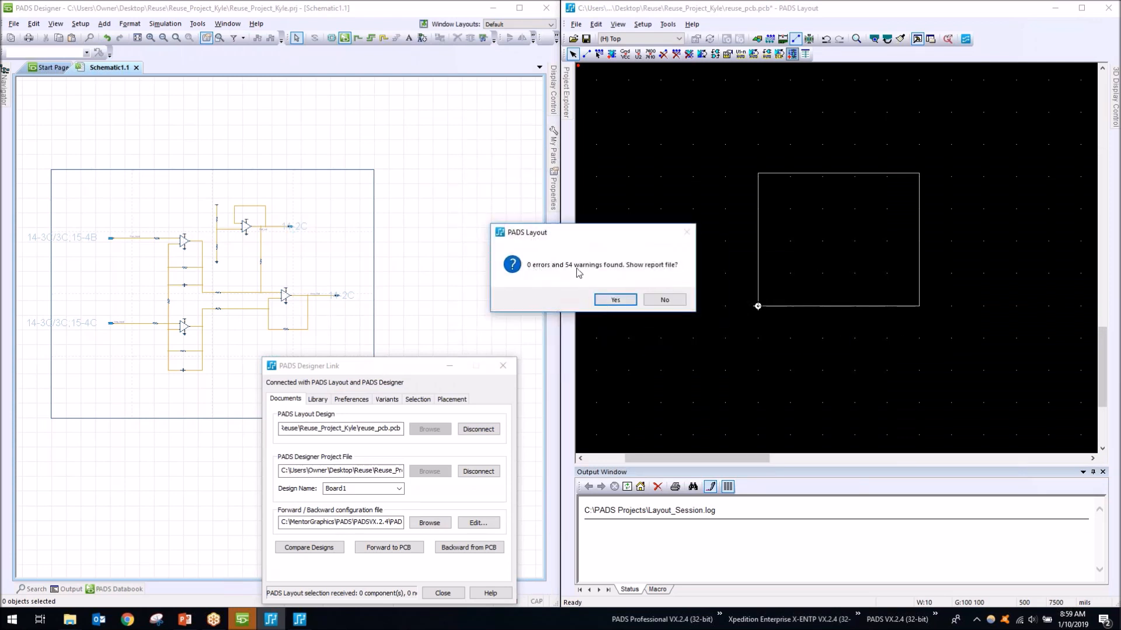
left_click(615, 300)
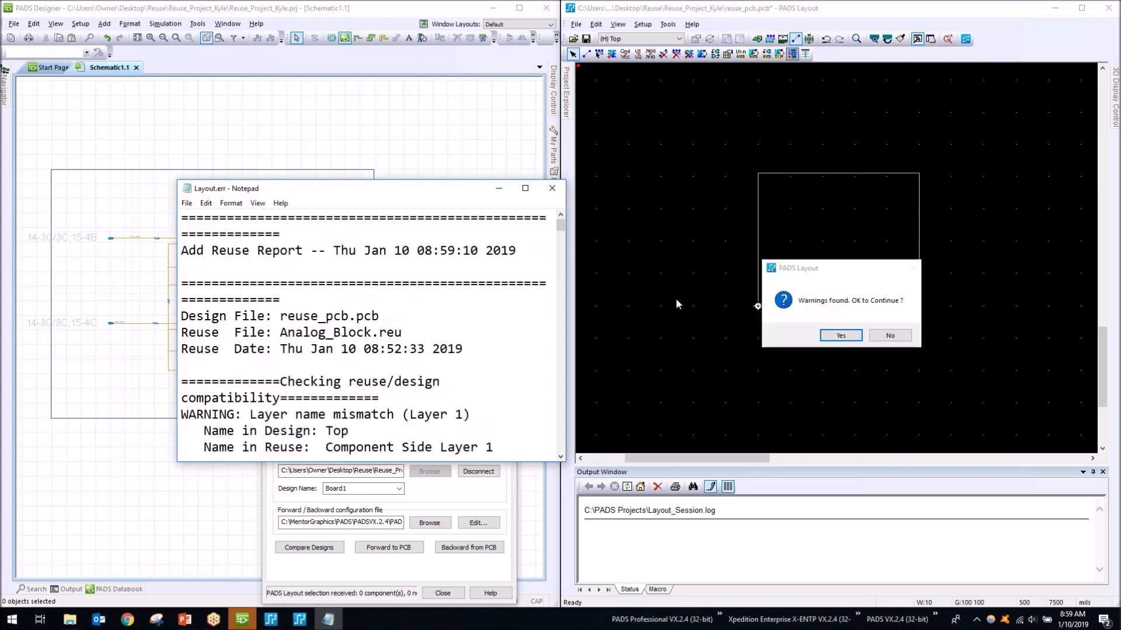
double_click(423, 190)
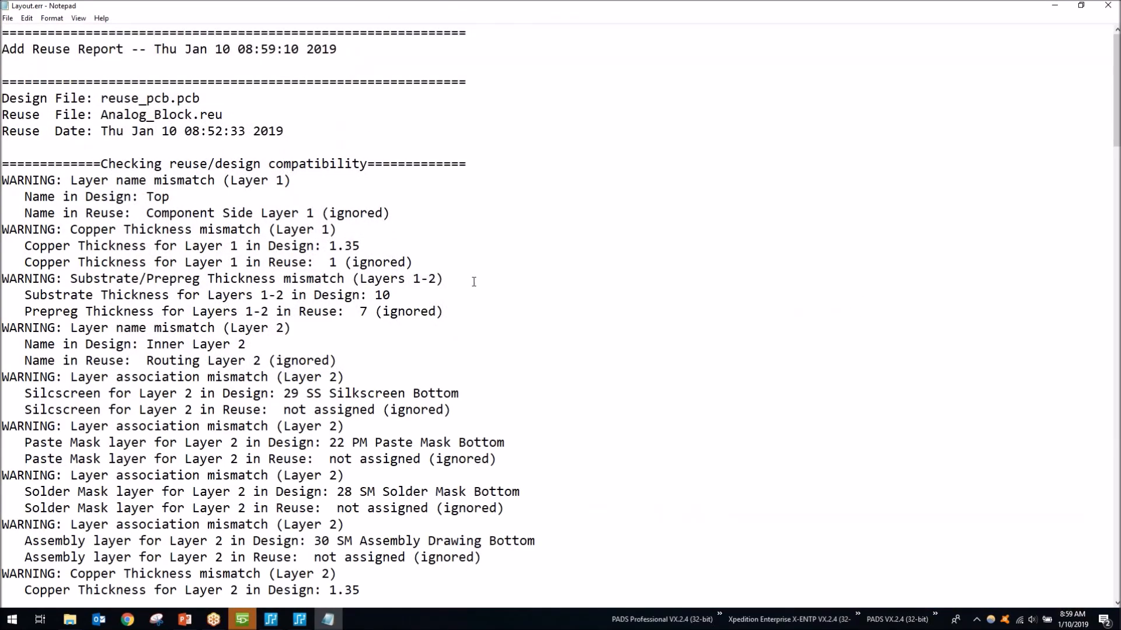
scroll(466, 302, "down", 1)
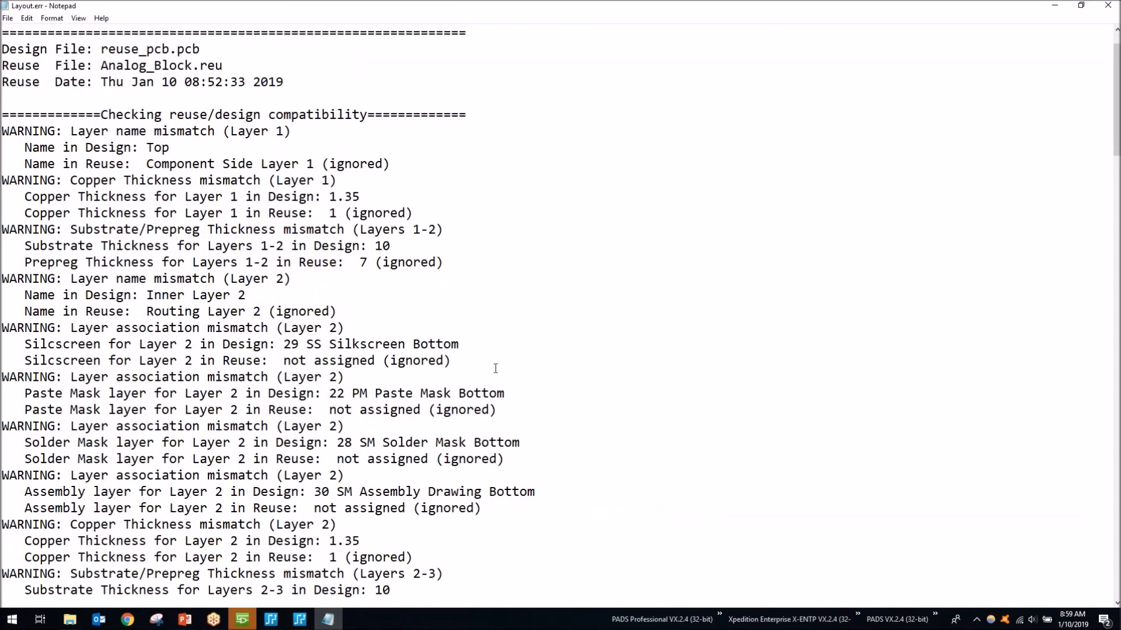
scroll(489, 366, "down", 7)
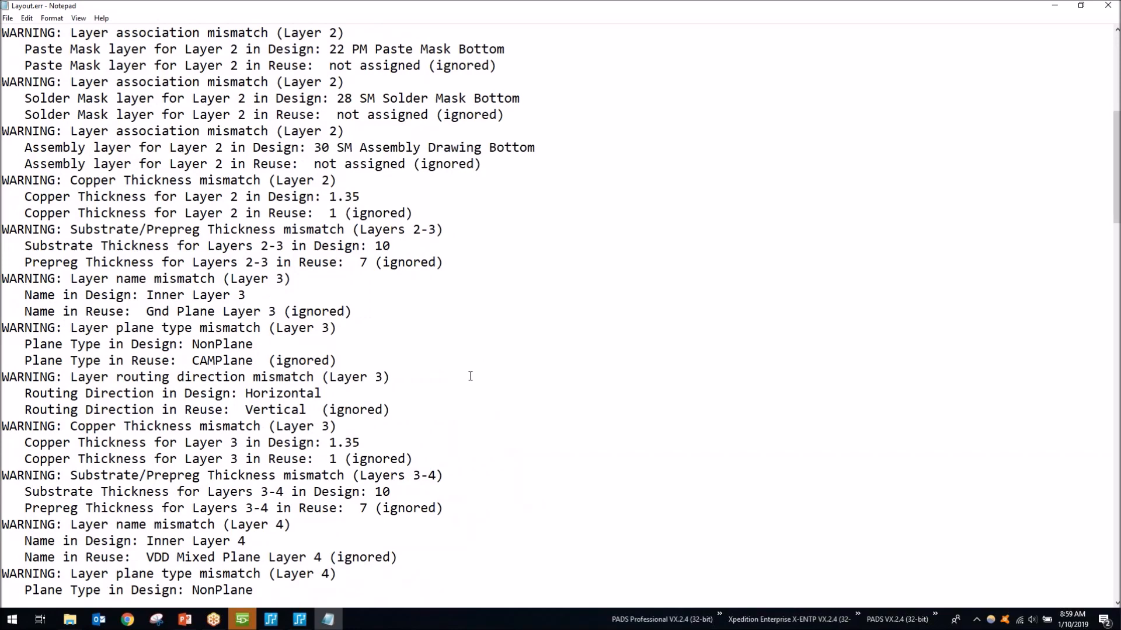
left_click_drag(400, 405, 55, 388)
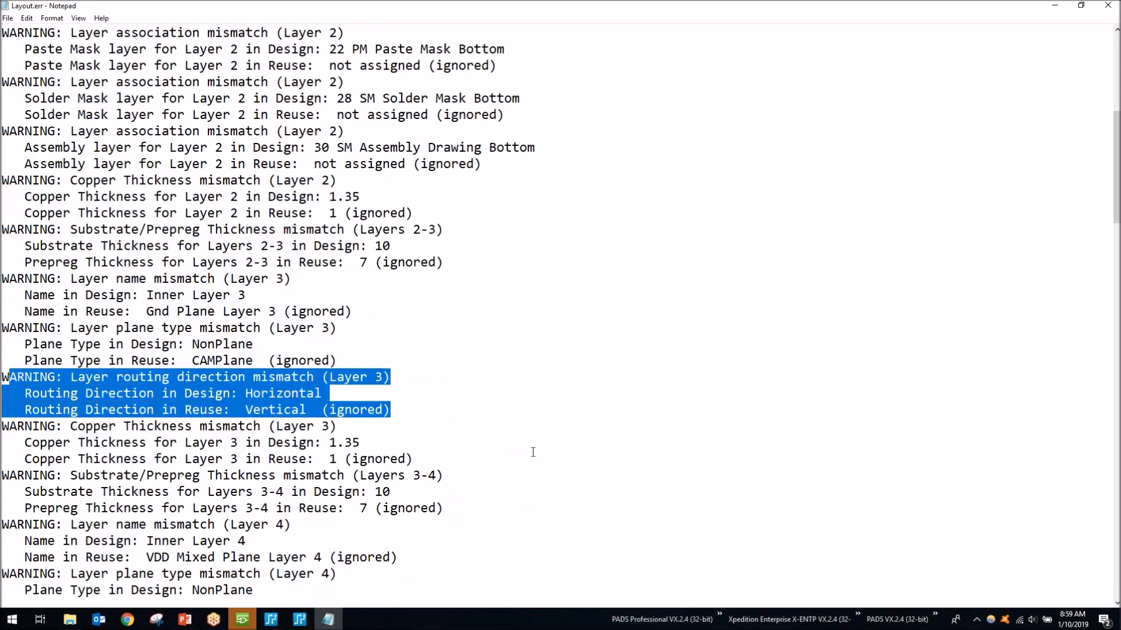
left_click(1107, 5)
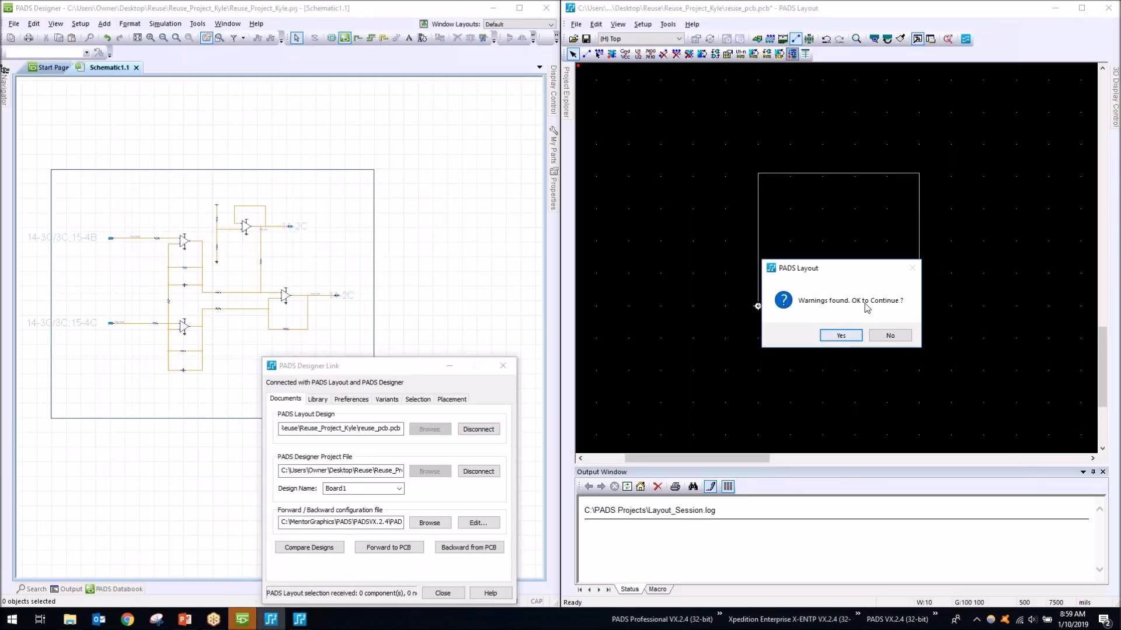
Continue despite the warnings, keep the name ANALOG_BLOCK_1 with Same or Next Highest designators, and place the block inside the board outline's upper-left area.
left_click(836, 337)
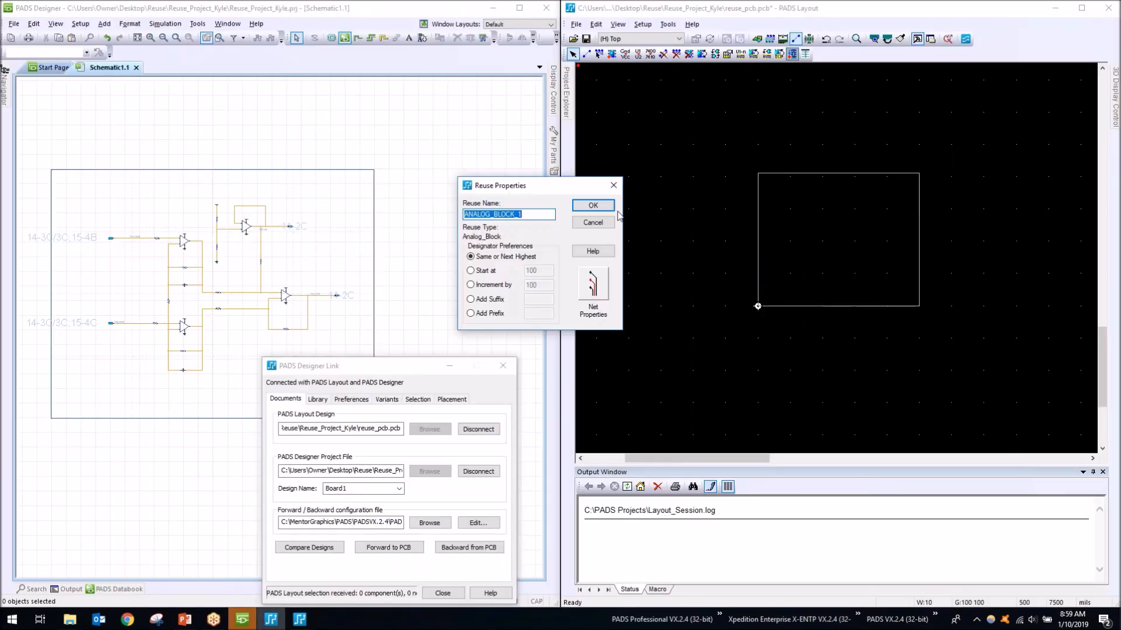
left_click(593, 205)
left_click(876, 337)
left_click(859, 337)
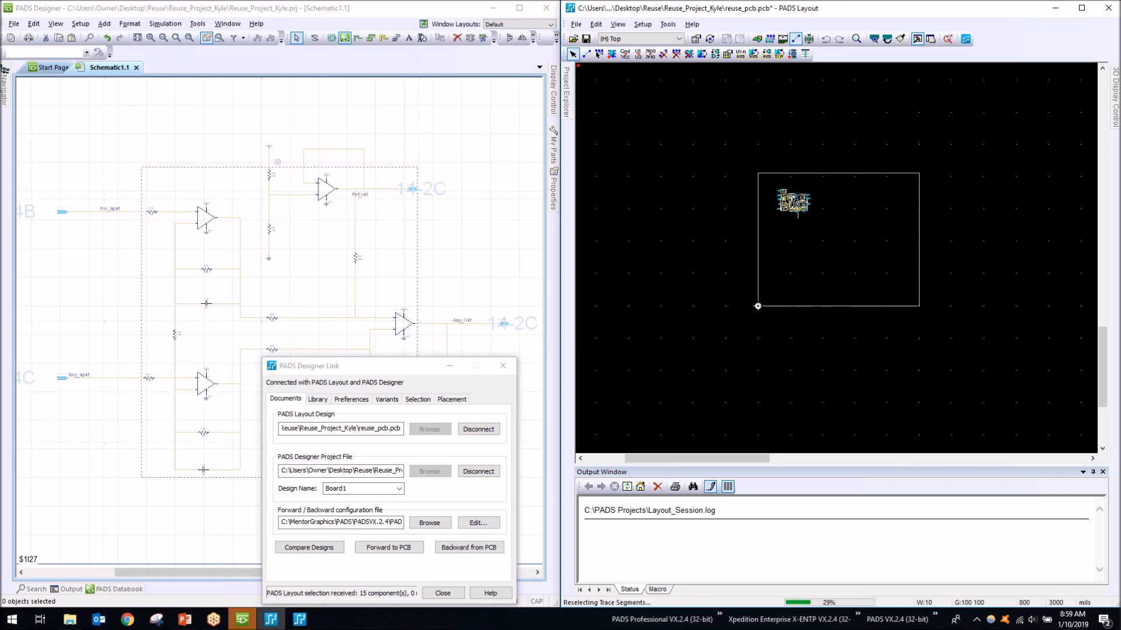
left_click(785, 209)
scroll(788, 208, "up", 5)
left_click(951, 233)
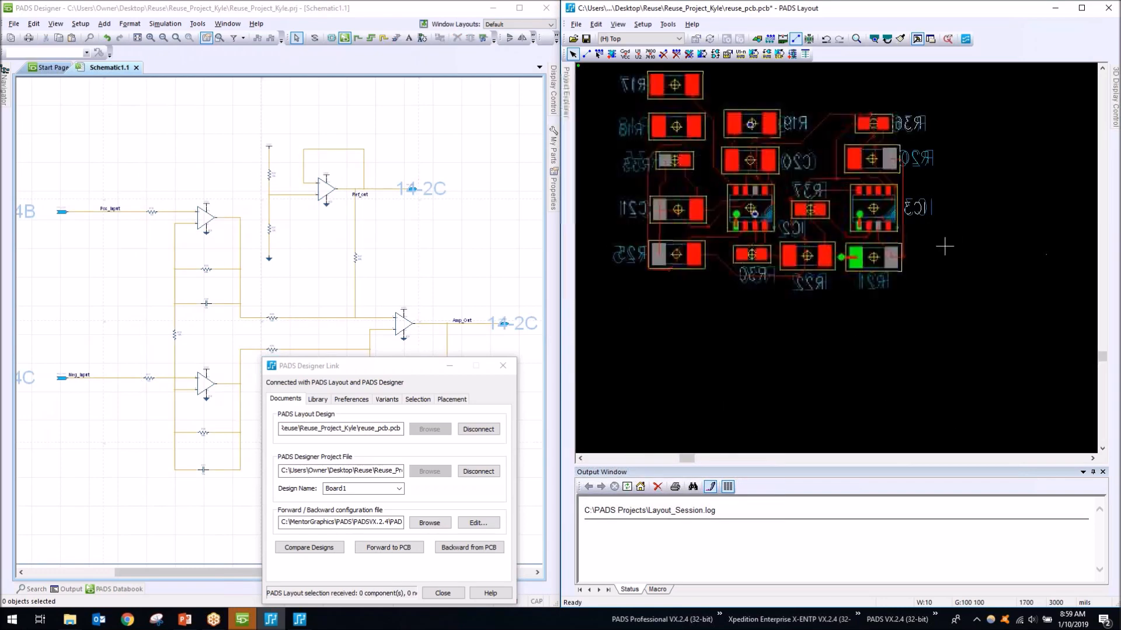
scroll(931, 292, "up", 3)
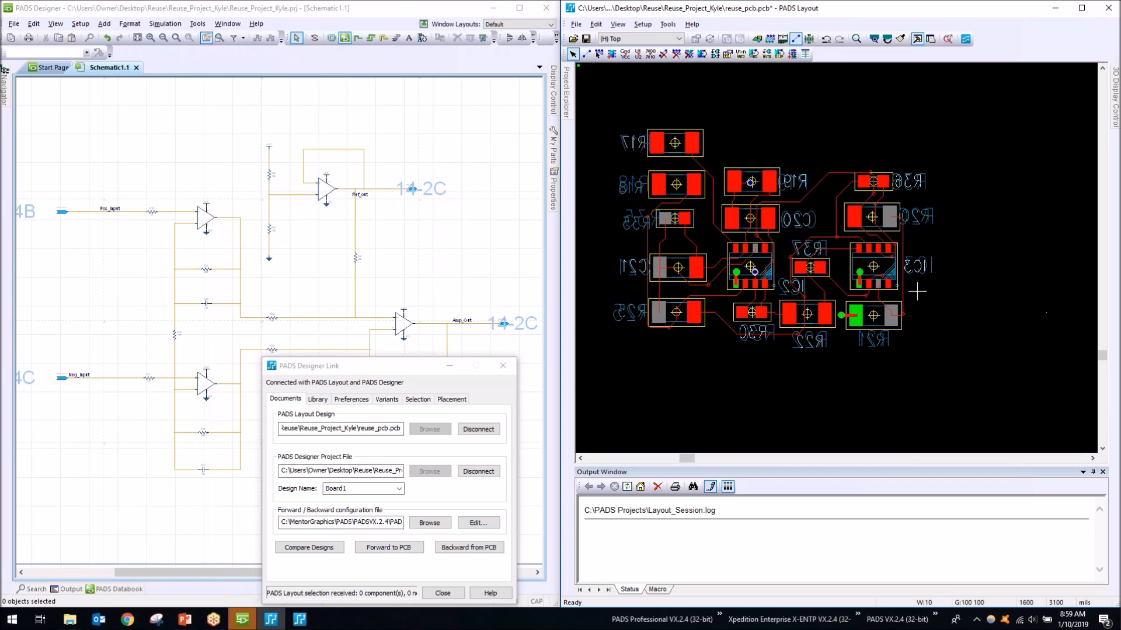
Limit selection to components, select R19 in the layout to cross-probe it in the schematic, and minimize the PADS Designer Link dialog.
right_click(781, 135)
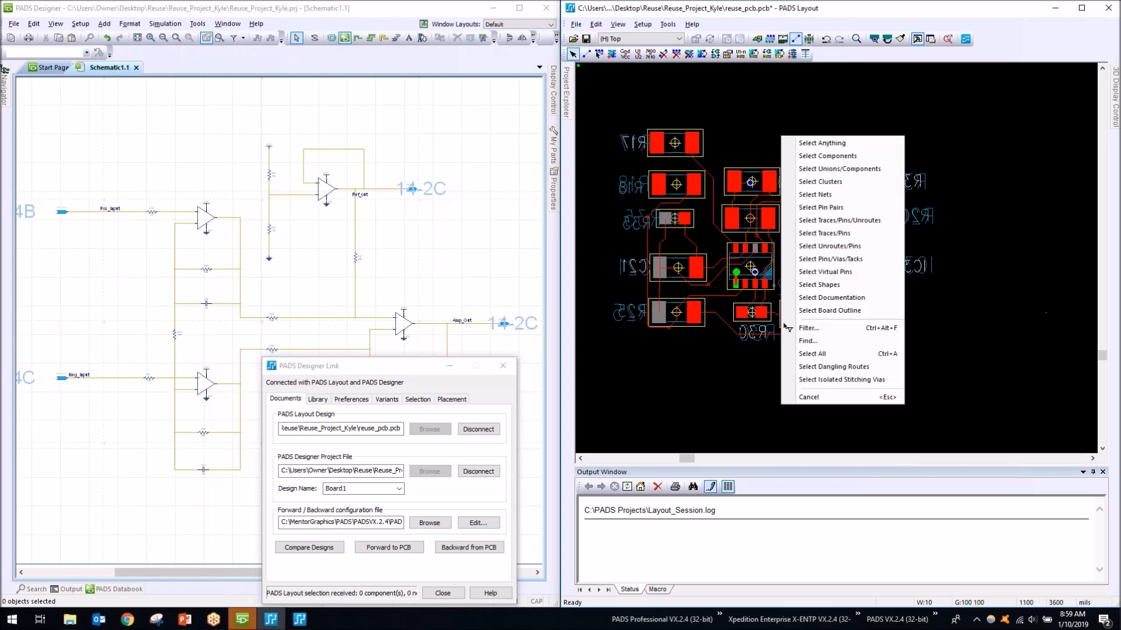
left_click(803, 154)
left_click(765, 178)
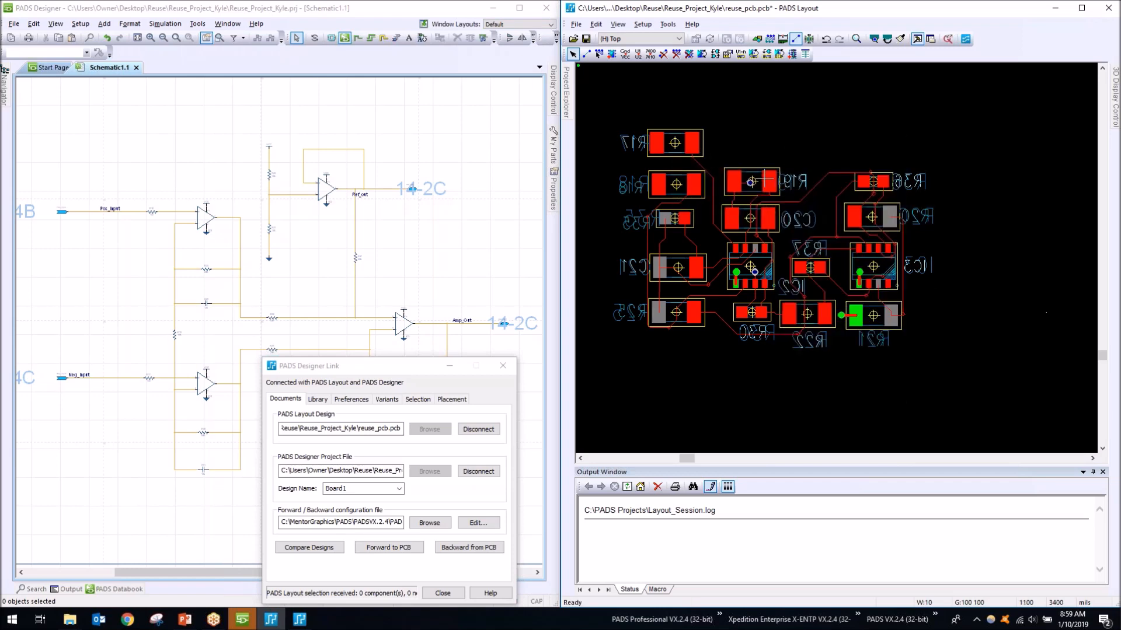
left_click(448, 366)
scroll(693, 273, "down", 2)
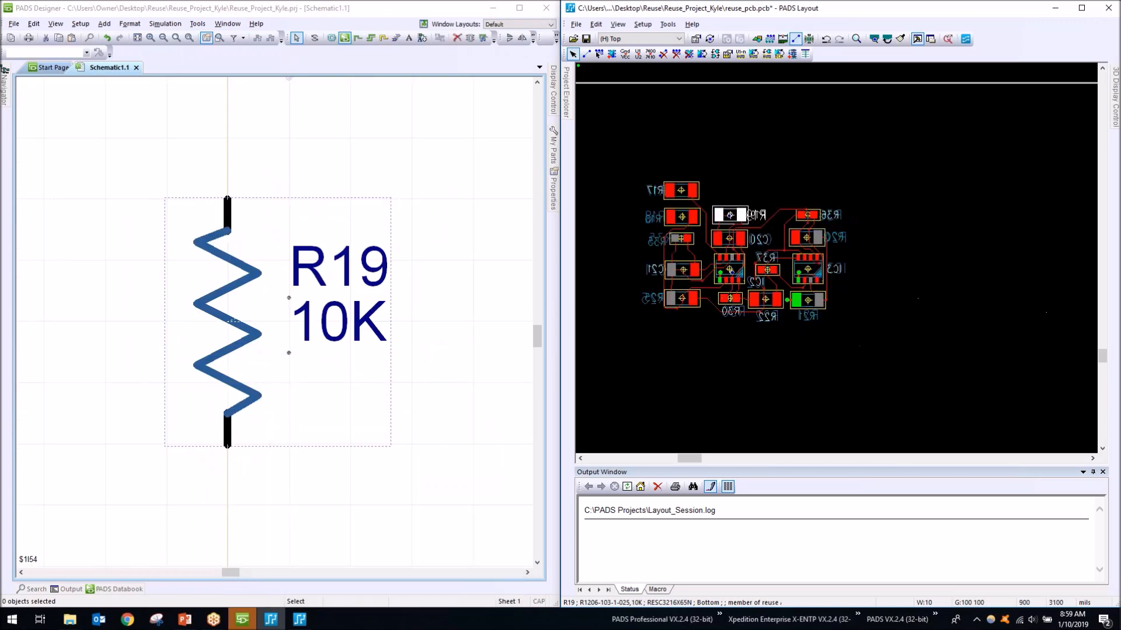
scroll(461, 291, "down", 4)
scroll(459, 290, "down", 4)
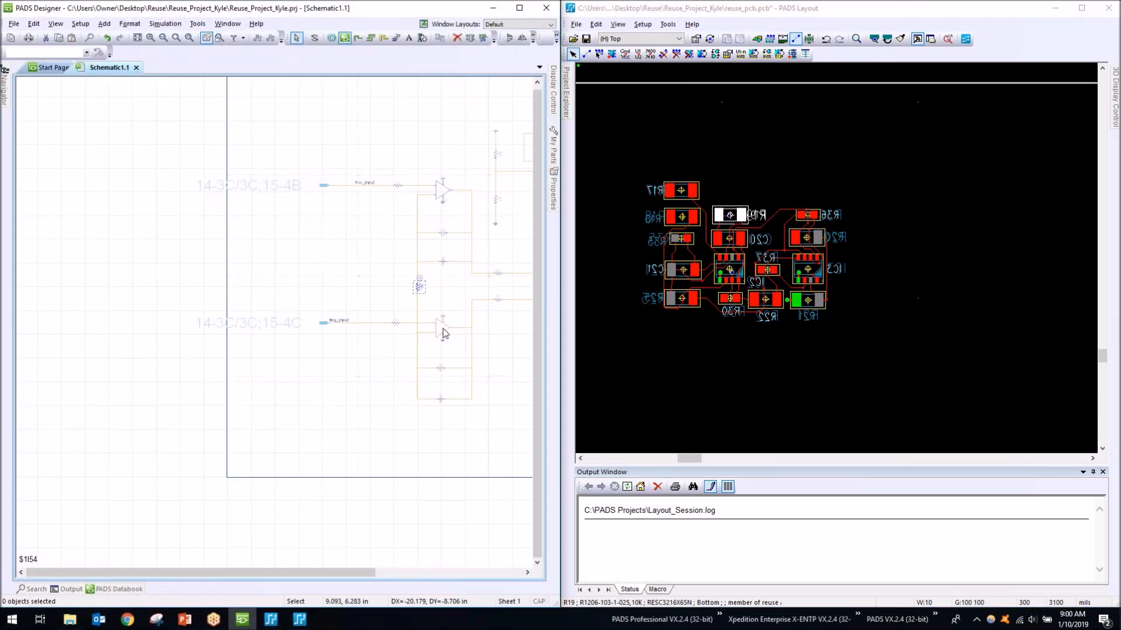
Select the lower input op-amp in the schematic to cross-probe it in the layout, then clear the selection and view both designs in full.
left_click(443, 328)
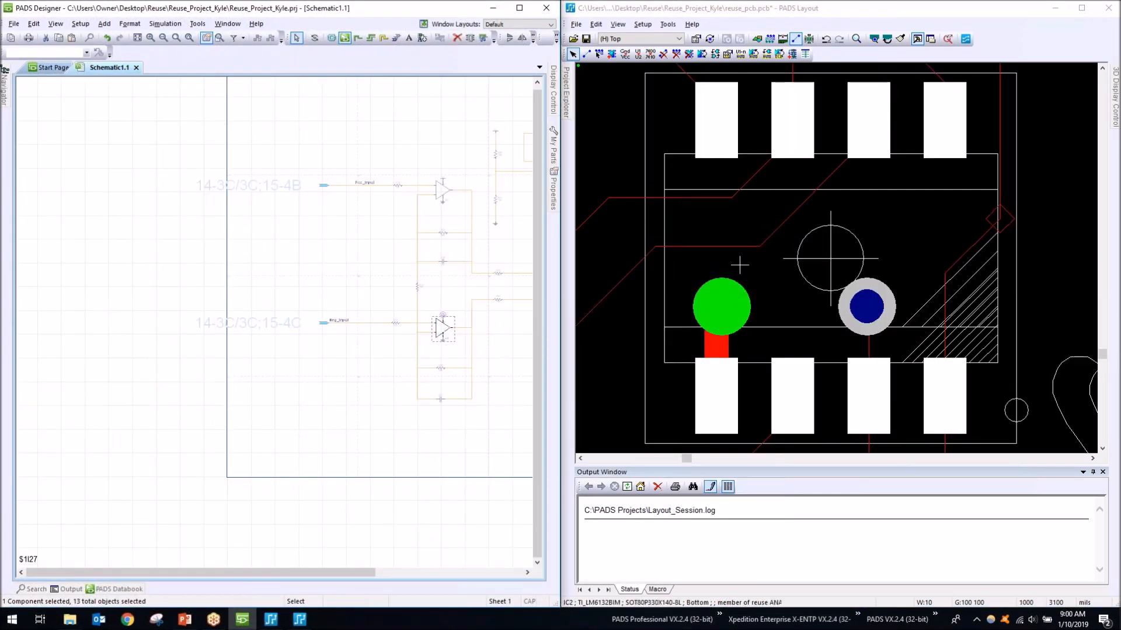
scroll(779, 227, "down", 5)
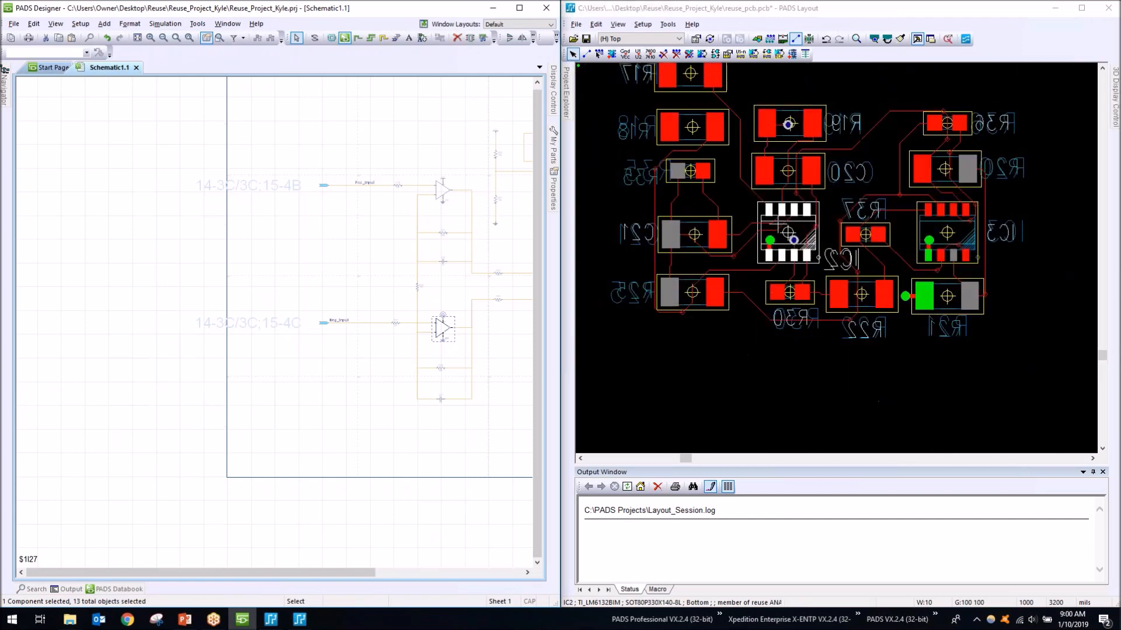
left_click(828, 142)
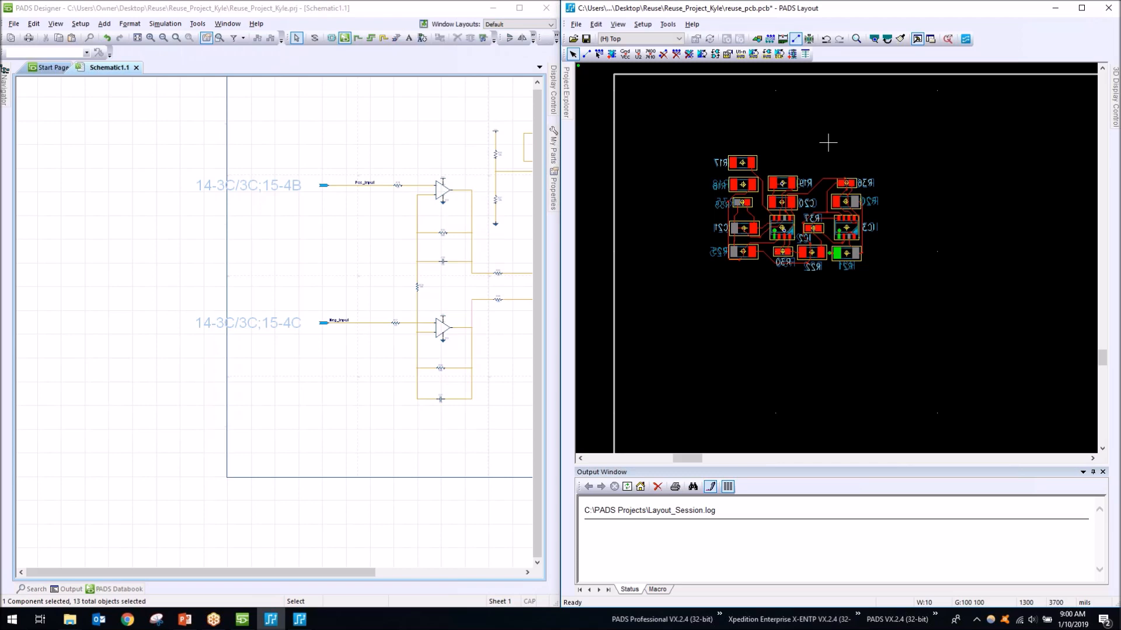
scroll(811, 150, "right", 5)
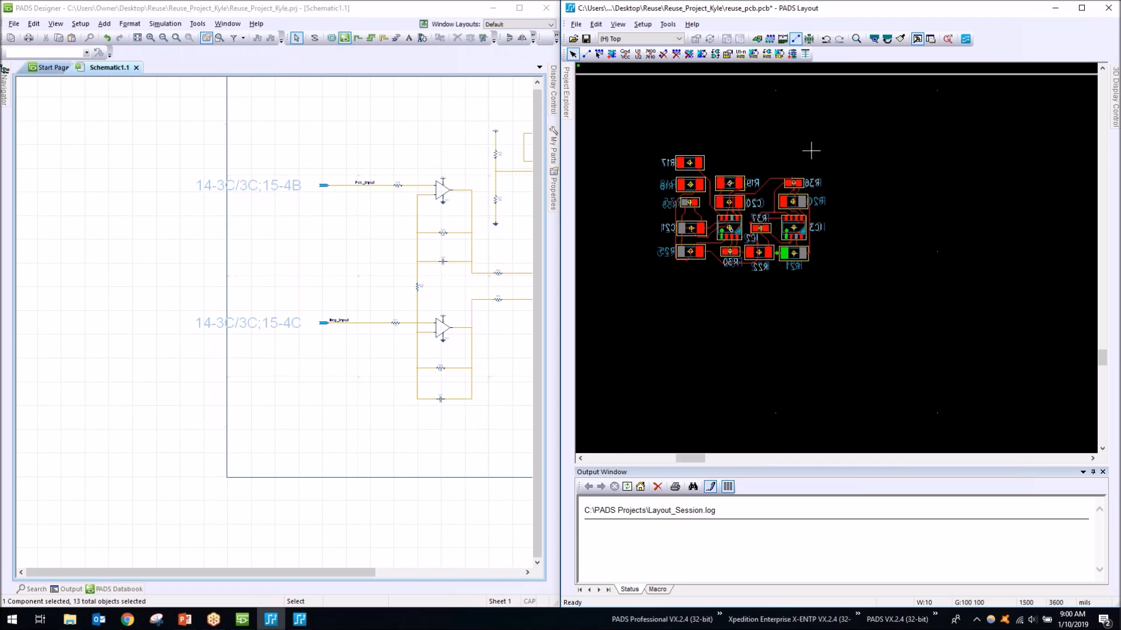
scroll(811, 151, "down", 2, "ctrl")
scroll(810, 151, "down", 2, "ctrl")
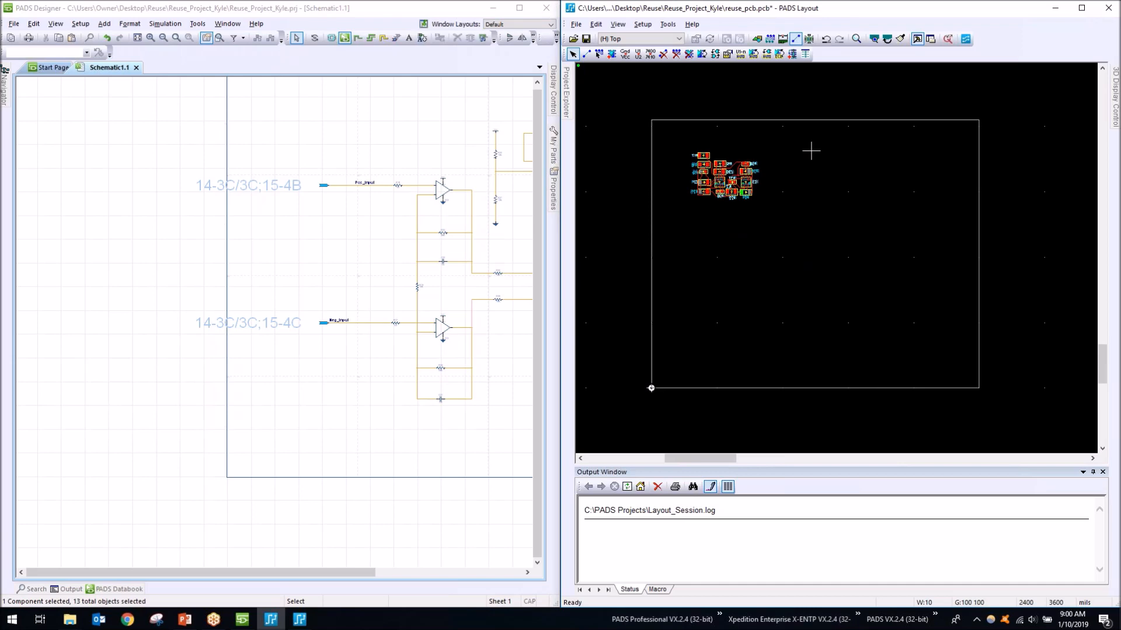
left_click(442, 329)
key("Home")
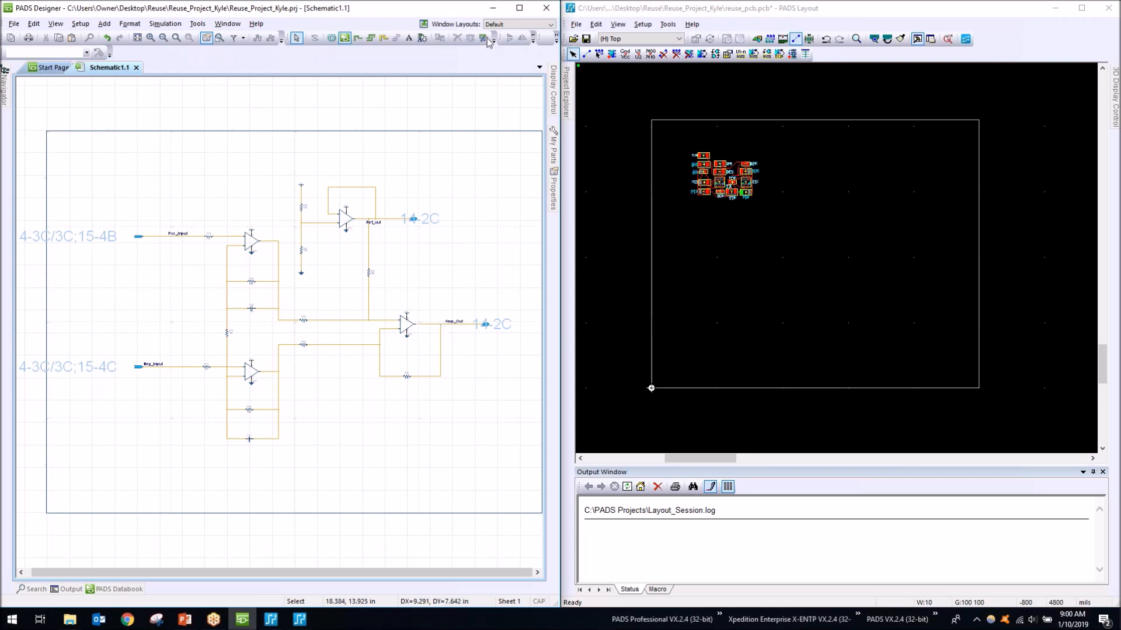
Save the reuse_pcb.pcb board and close the PADS Designer Link dialog.
left_click(665, 88)
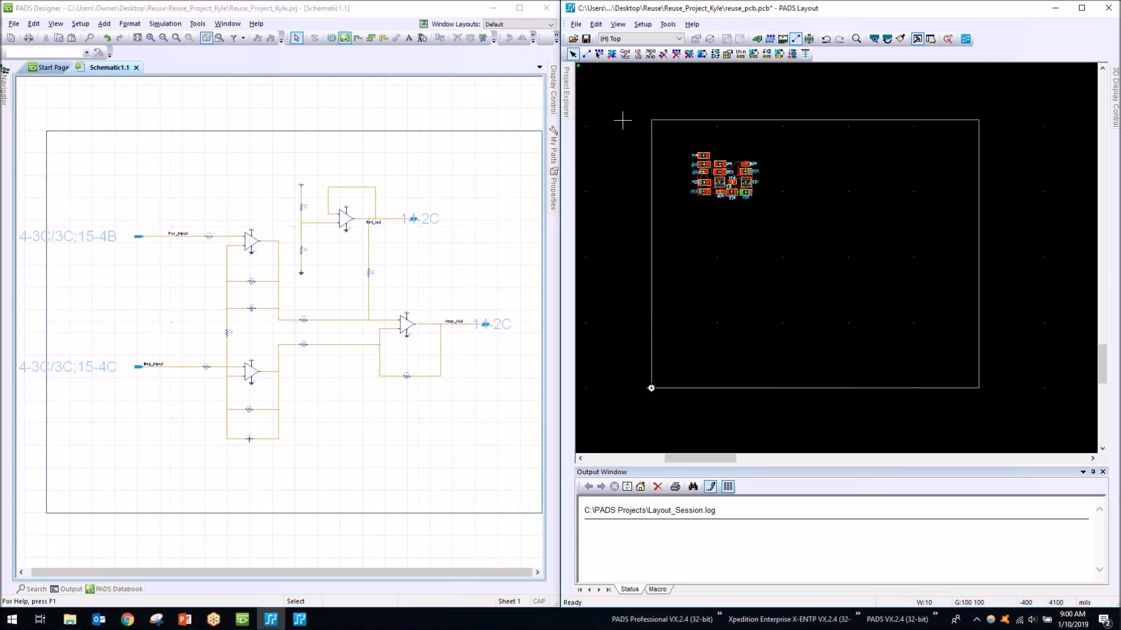
left_click(576, 24)
left_click(590, 64)
left_click(299, 619)
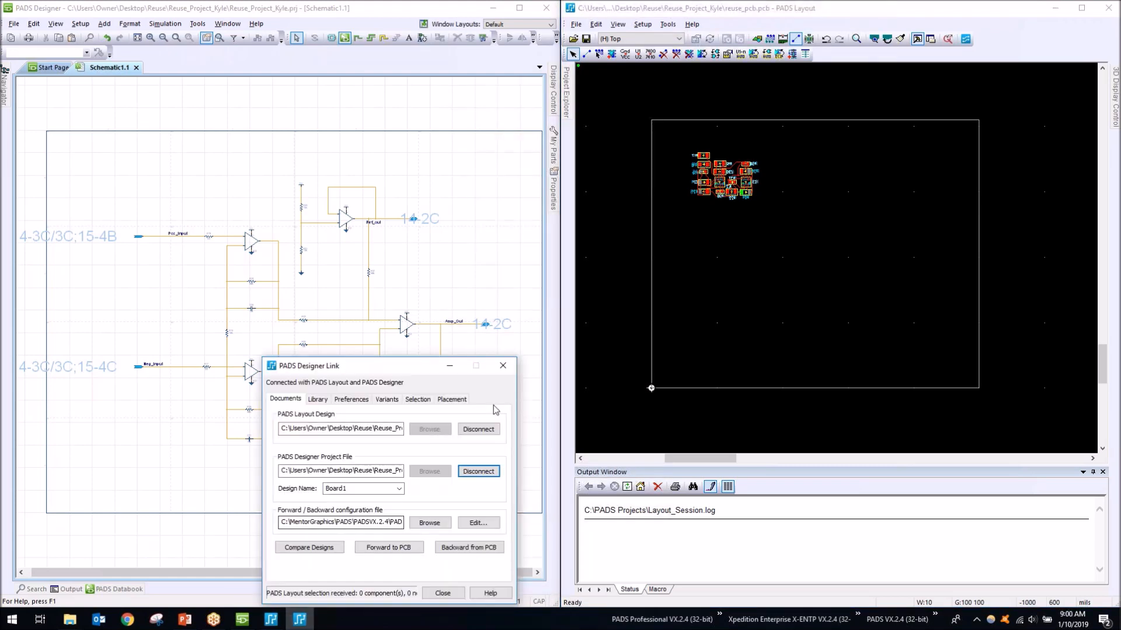
left_click(509, 372)
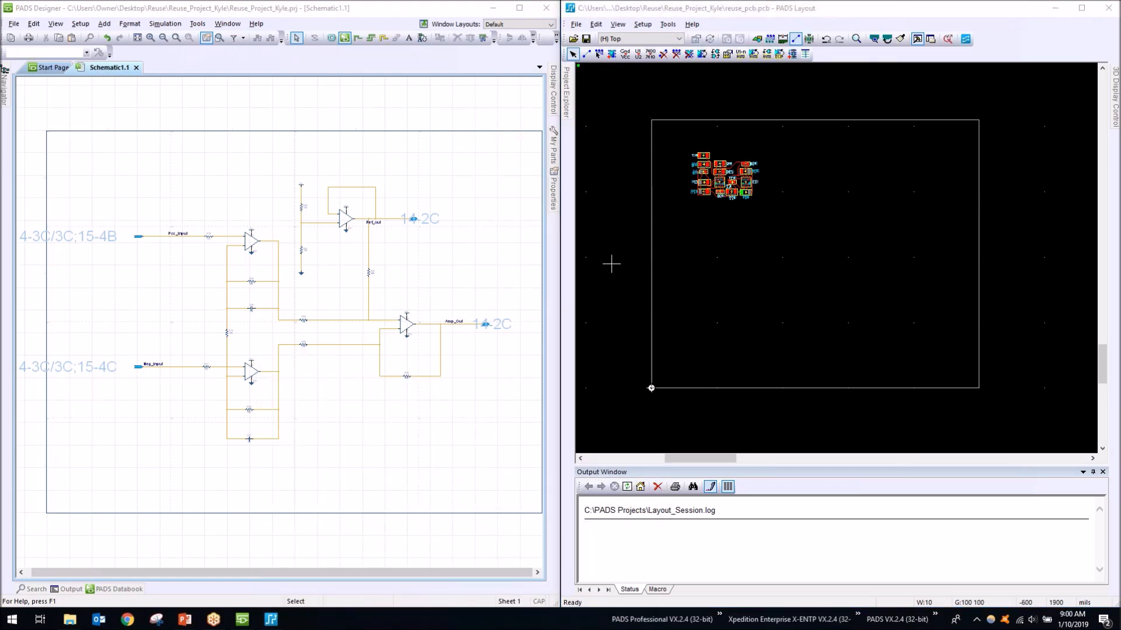
Open the layout file xBeagleBoneBlack.pcb from the Documents folder Demos\PADS\PADS_Integrated_Demo_Files\BeagleBoneBlack.
left_click(576, 23)
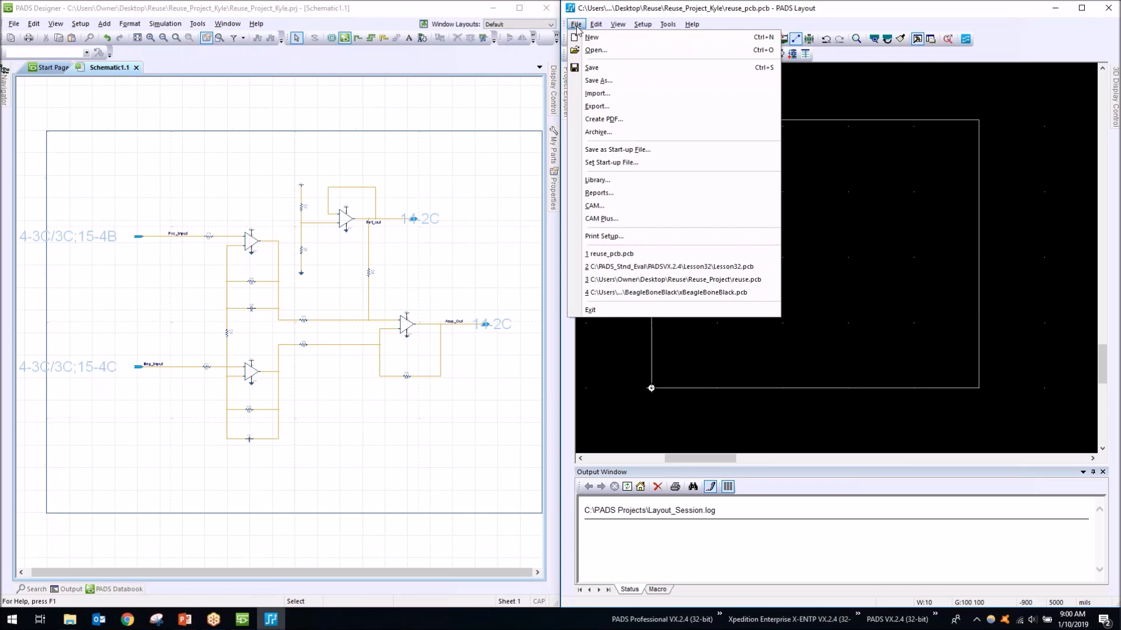
left_click(594, 50)
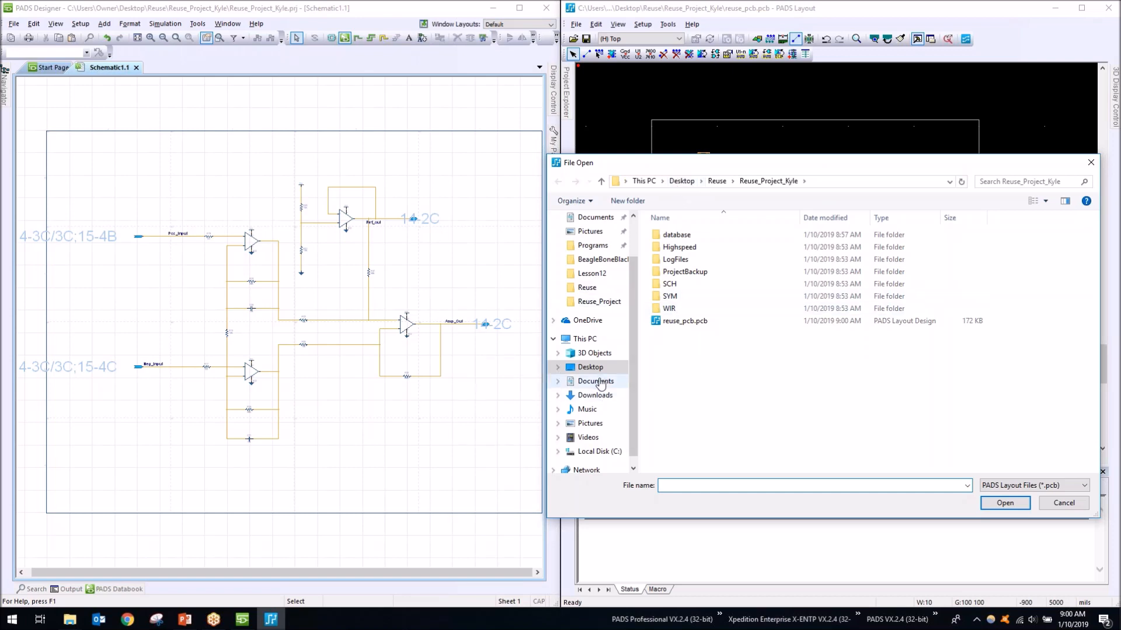
left_click(595, 381)
double_click(685, 274)
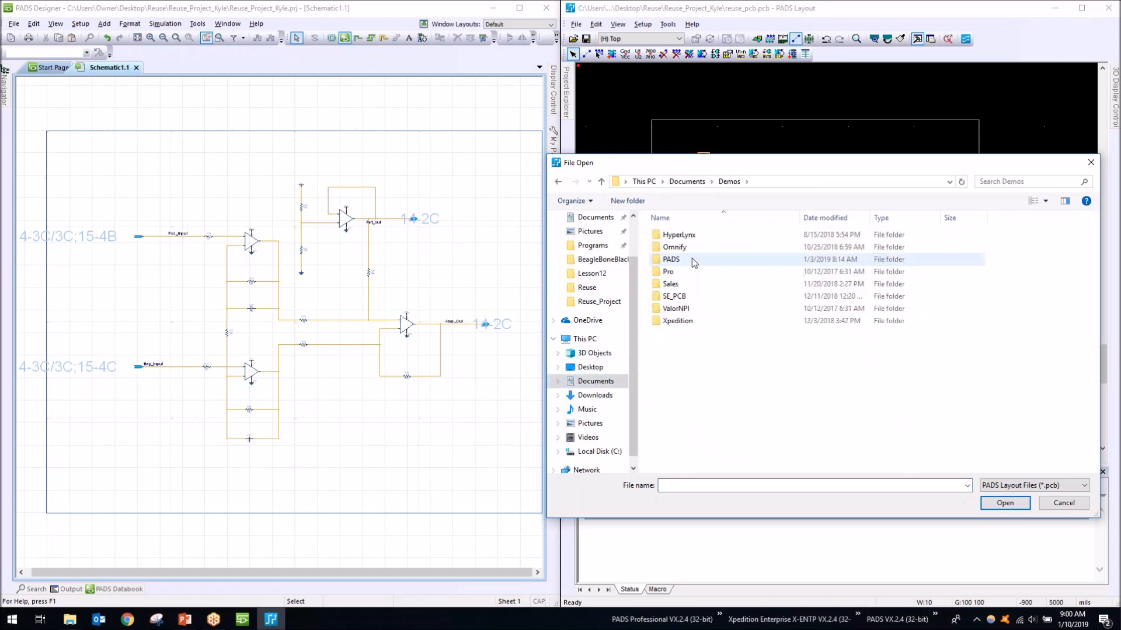
double_click(671, 259)
double_click(695, 259)
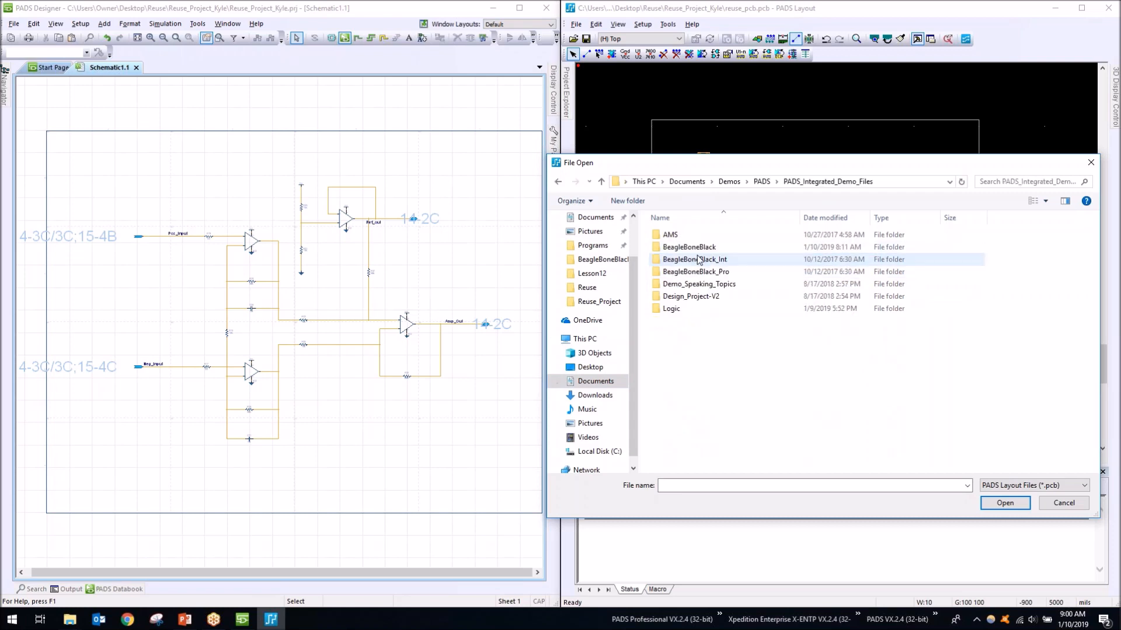
left_click(707, 251)
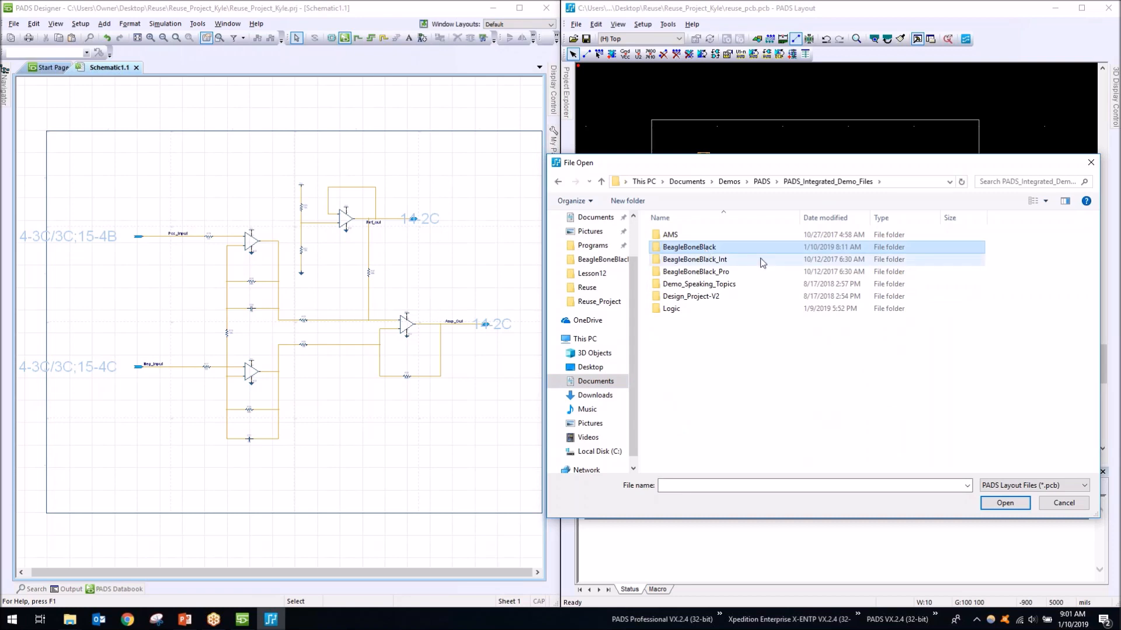
double_click(739, 250)
double_click(706, 395)
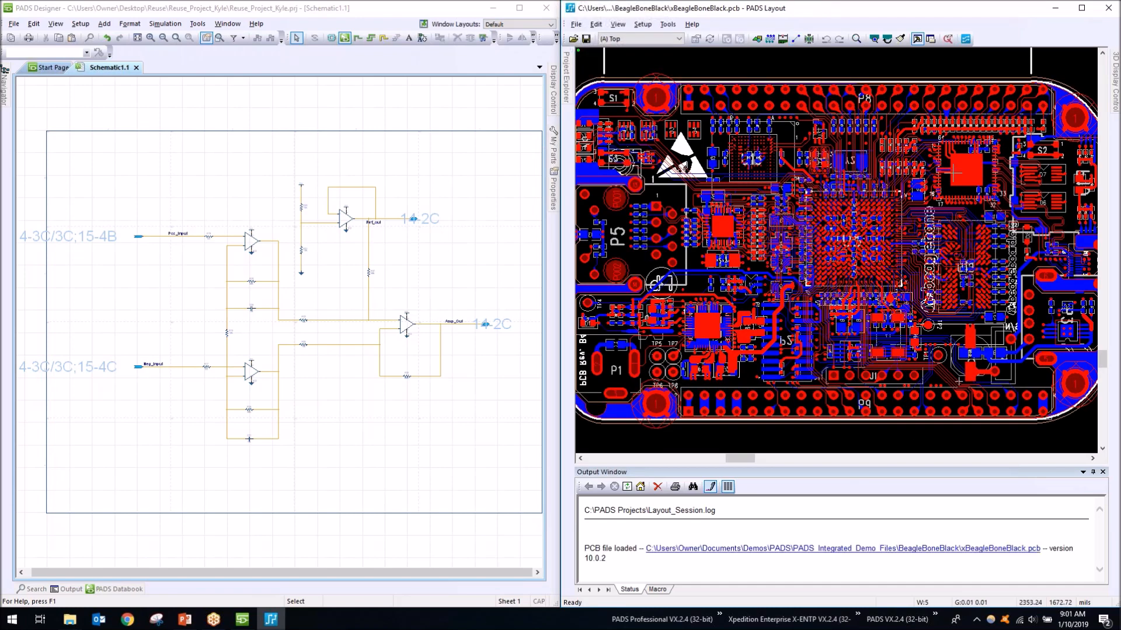
Close the current schematic project and open the recent xBeagleBoneBlack project in PADS Designer.
left_click(18, 27)
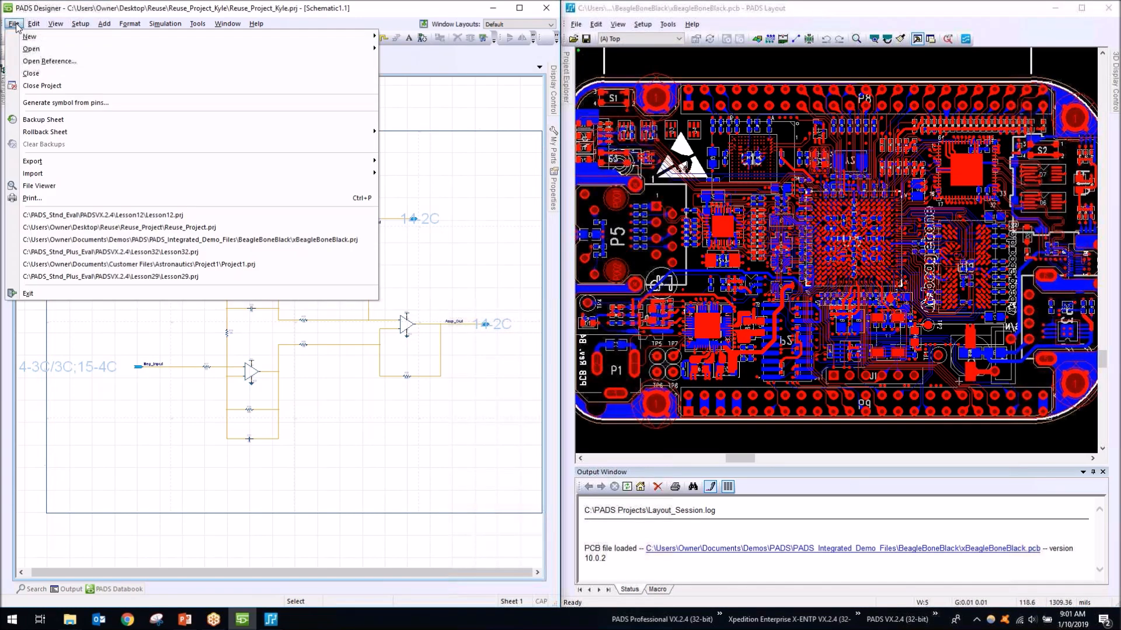
left_click(35, 86)
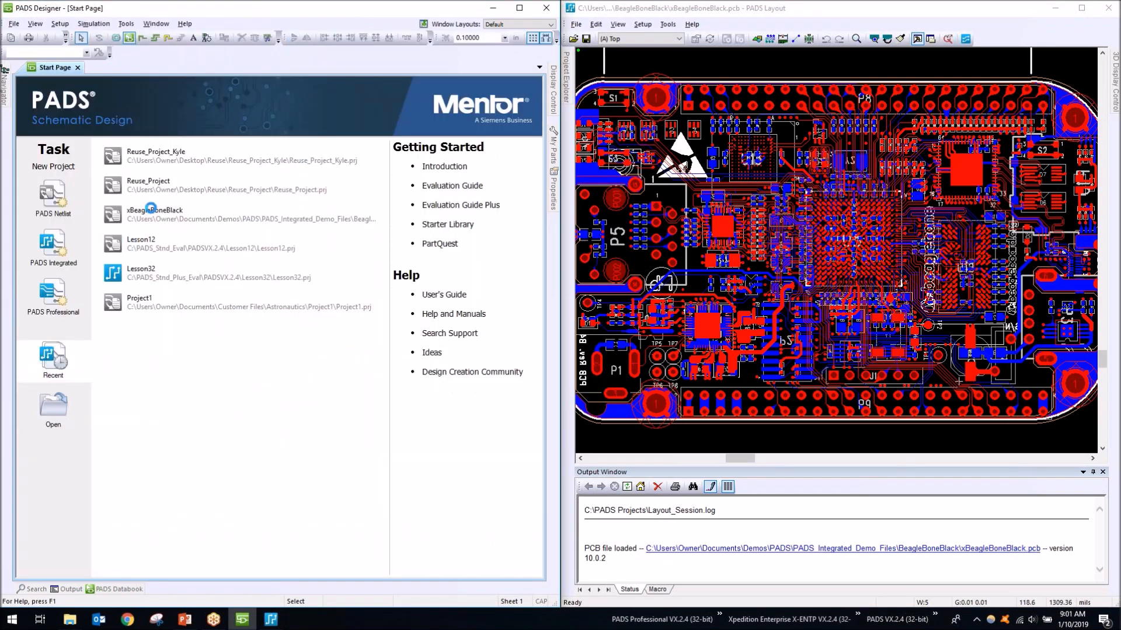
left_click(150, 210)
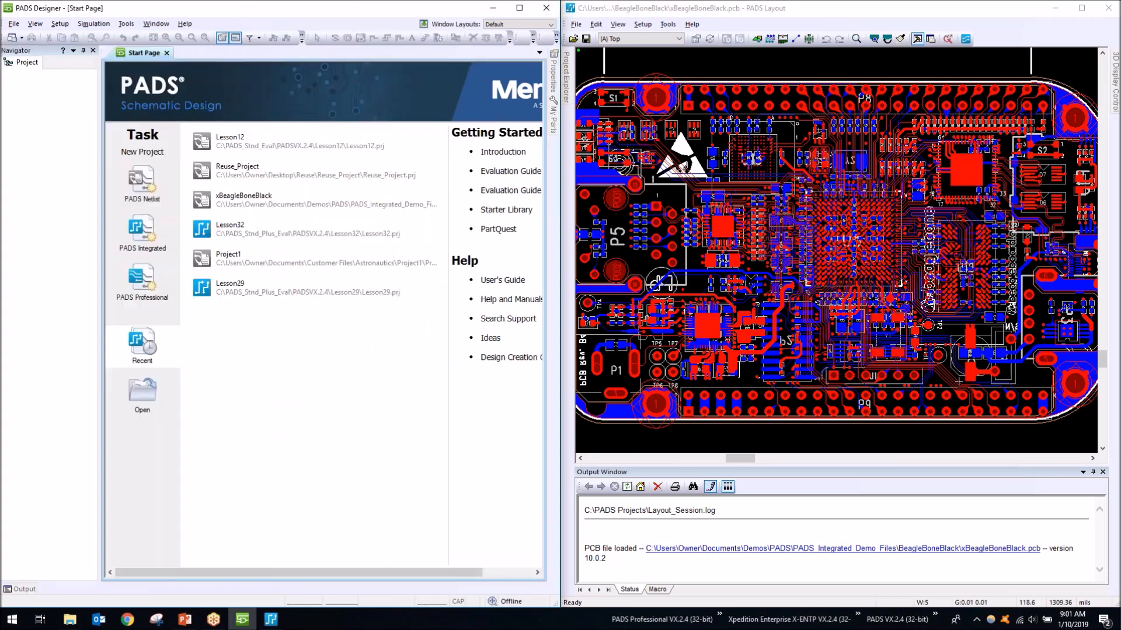
left_click(238, 206)
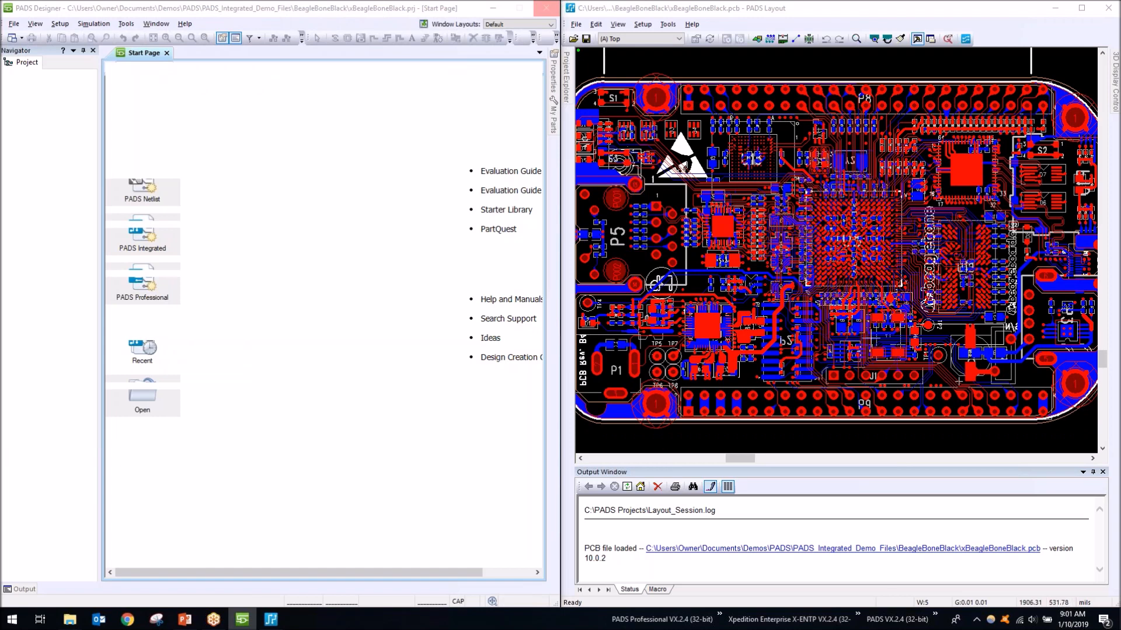
scroll(747, 123, "left", 1)
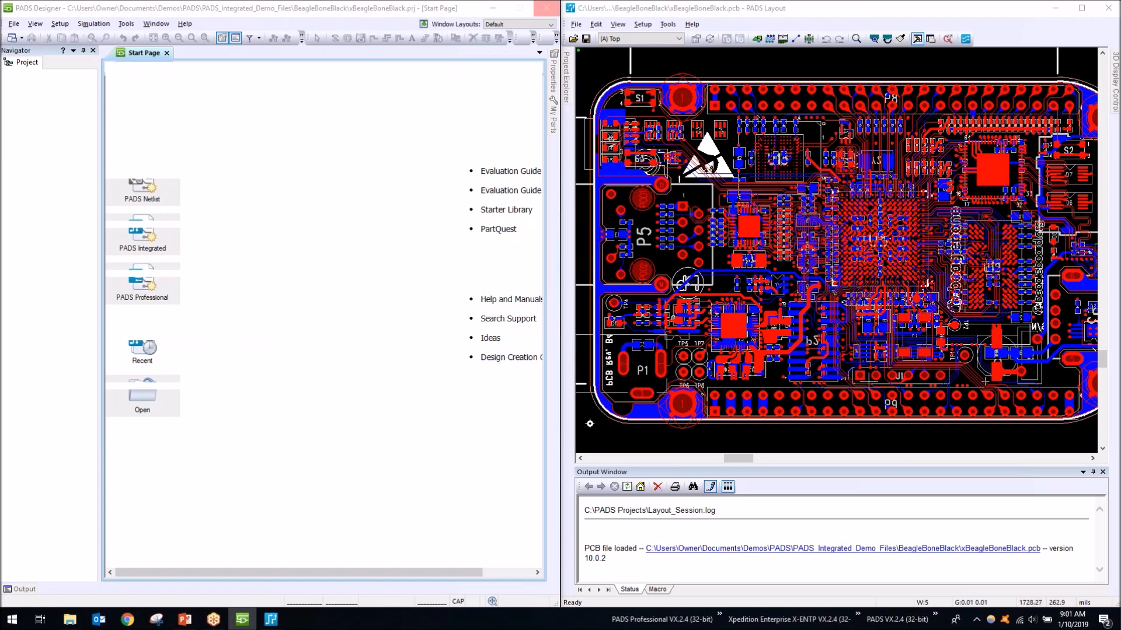
scroll(835, 238, "right", 1)
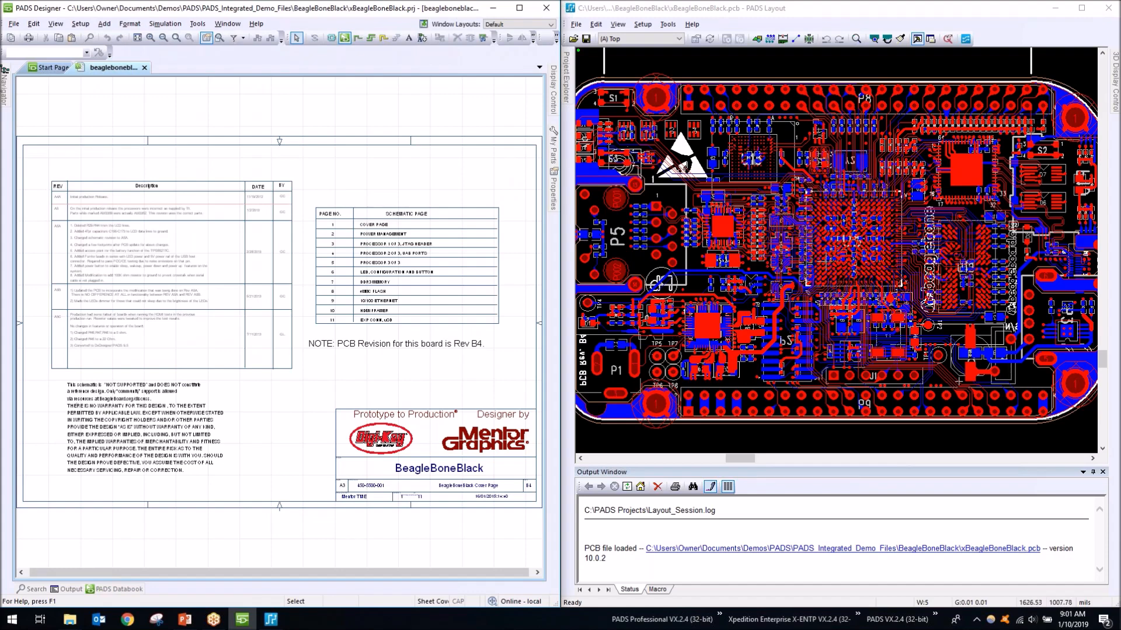
key("Home")
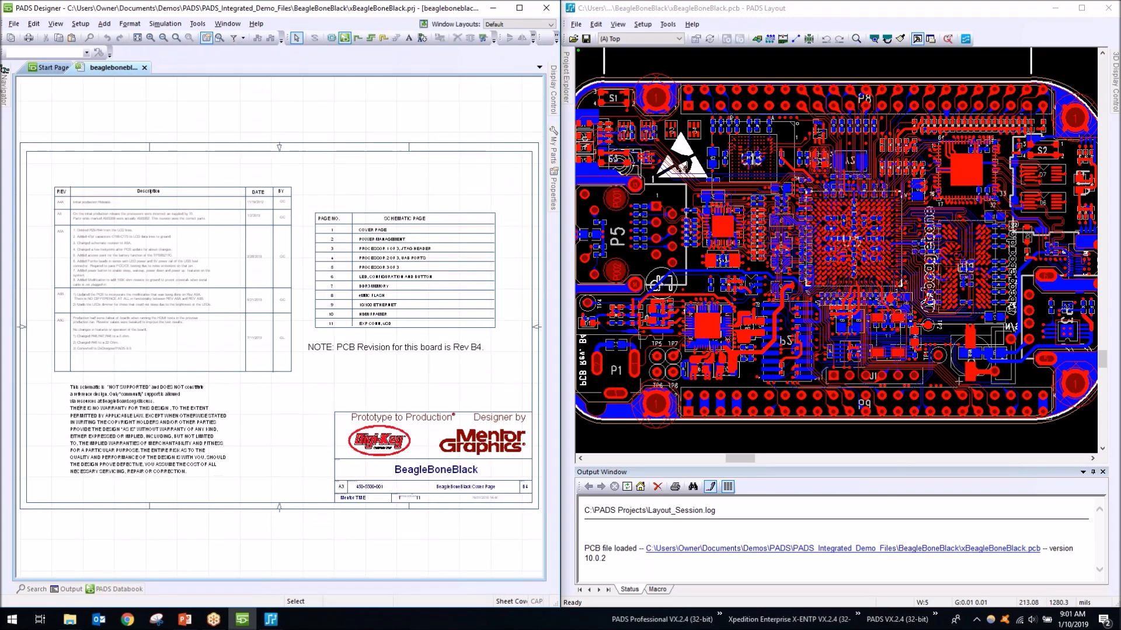
Open schematic sheet 6, BeagleBoneBlack LED / Configuration / Reset.
mouse_move(4, 80)
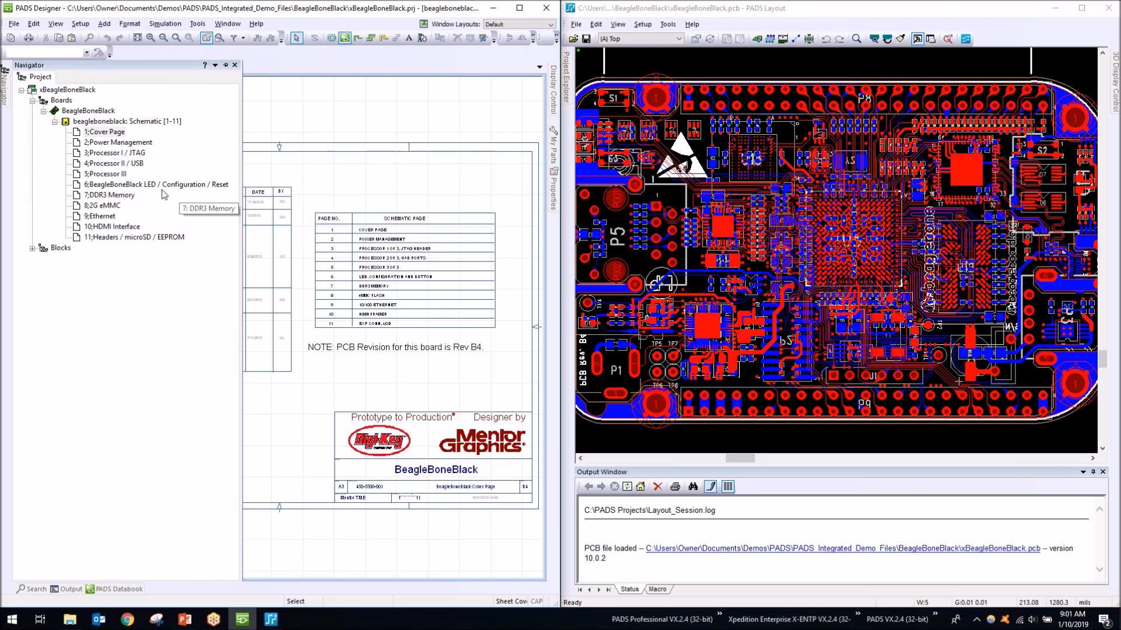
double_click(153, 184)
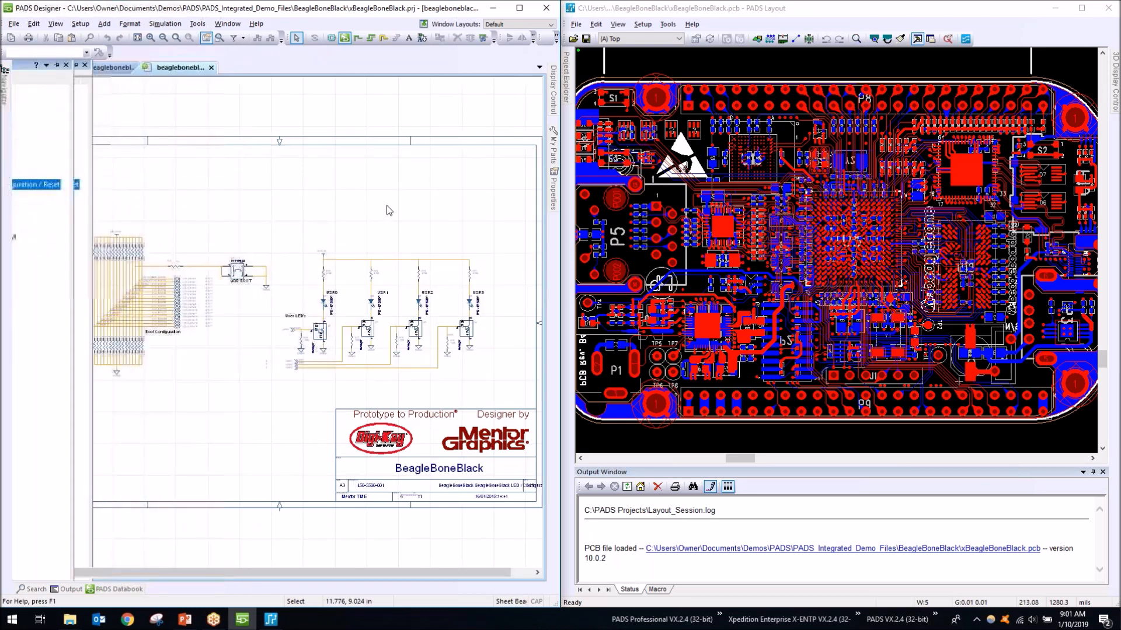
left_click_drag(273, 207, 485, 390)
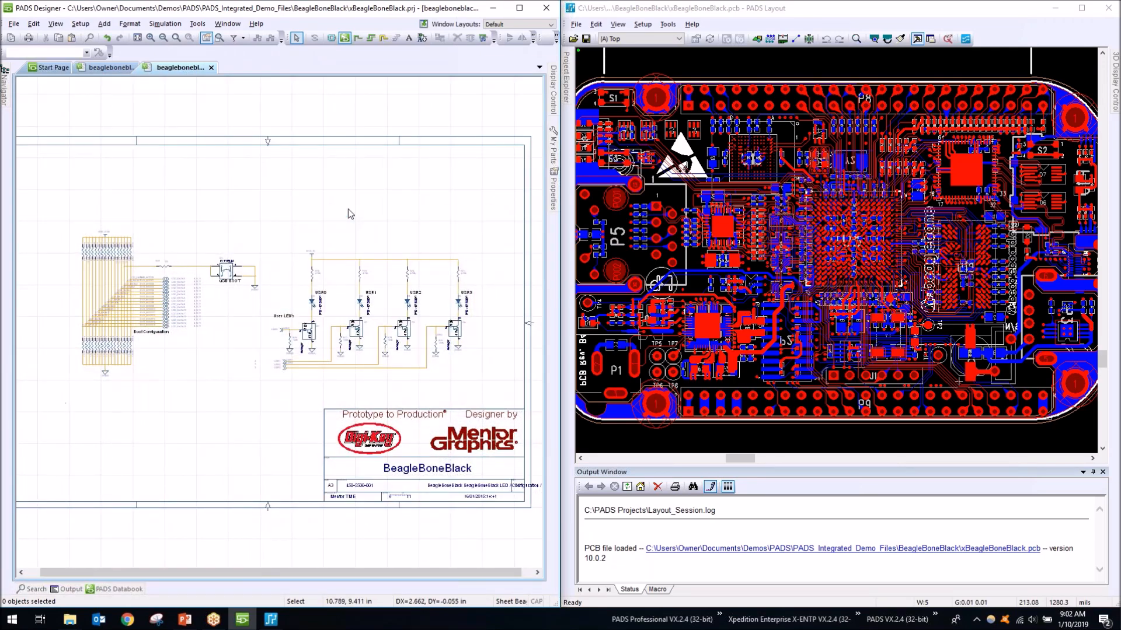
Link the layout to the schematic by choosing xBeagleBoneBlack.prj from the BeagleBoneBlack demo folder in PADS Designer Link and connecting it.
left_click(666, 24)
left_click(689, 125)
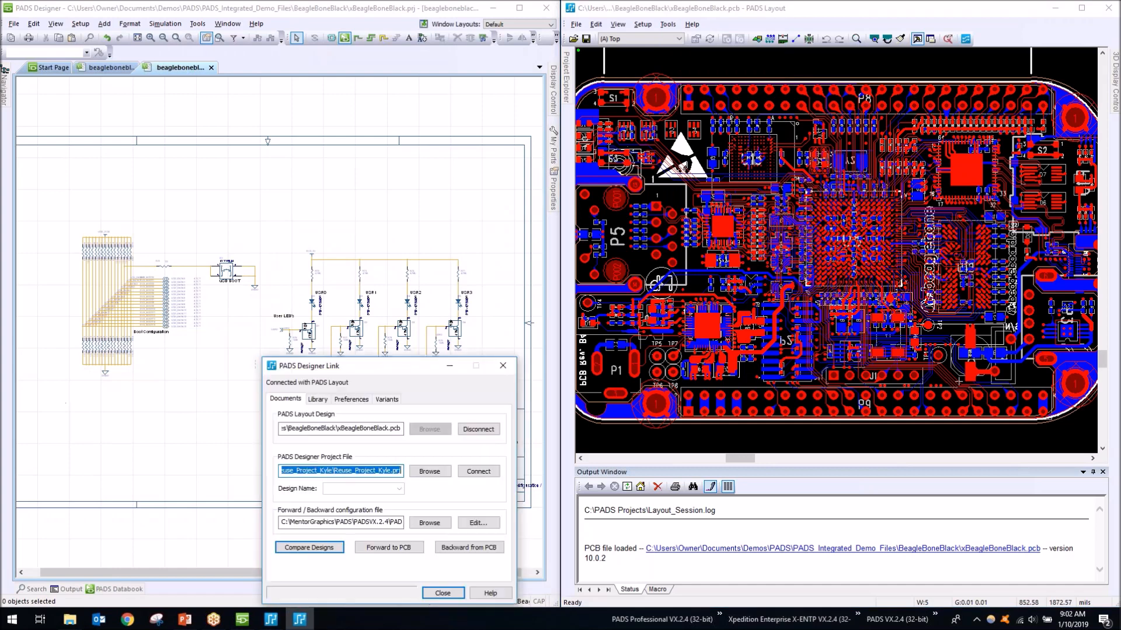
left_click(438, 474)
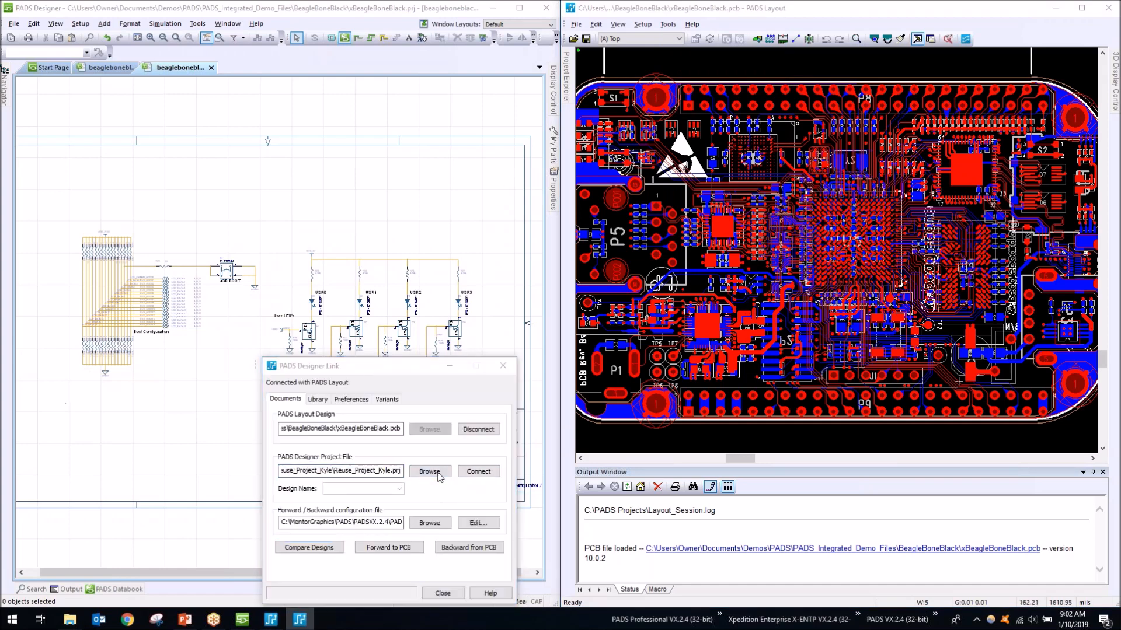
left_click(256, 484)
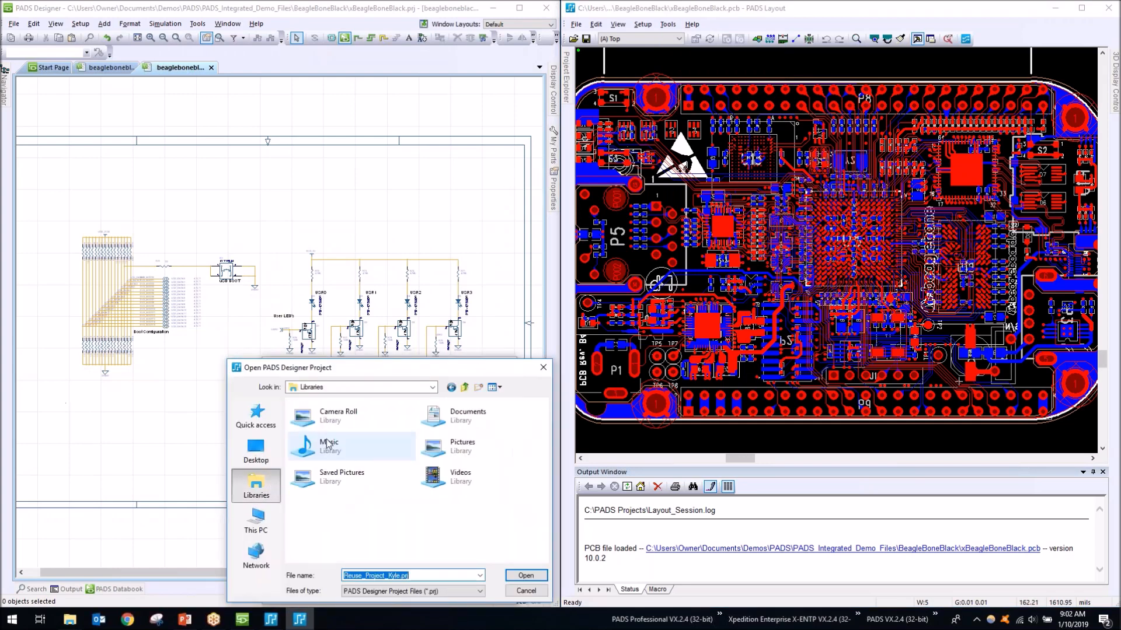
double_click(461, 415)
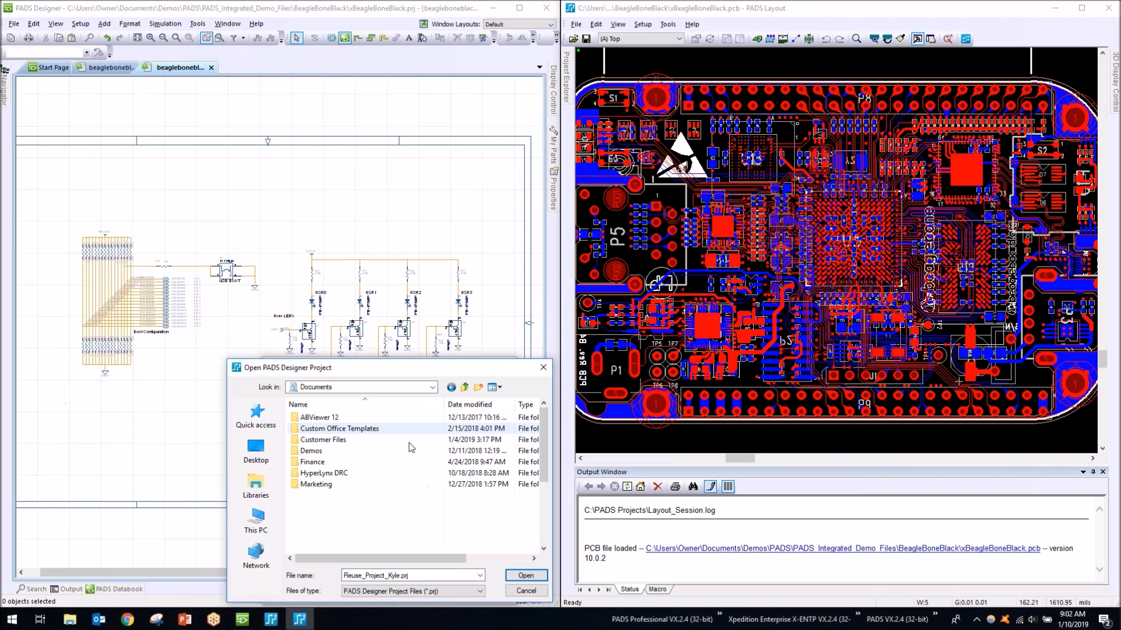
double_click(338, 455)
double_click(340, 441)
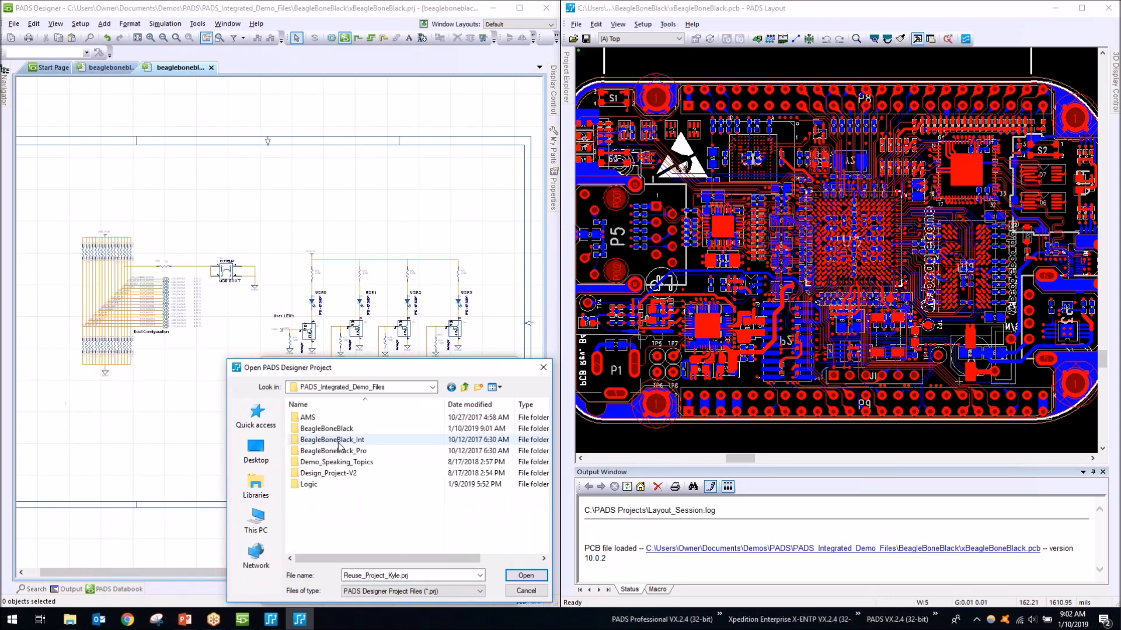
double_click(337, 429)
scroll(339, 461, "down", 1)
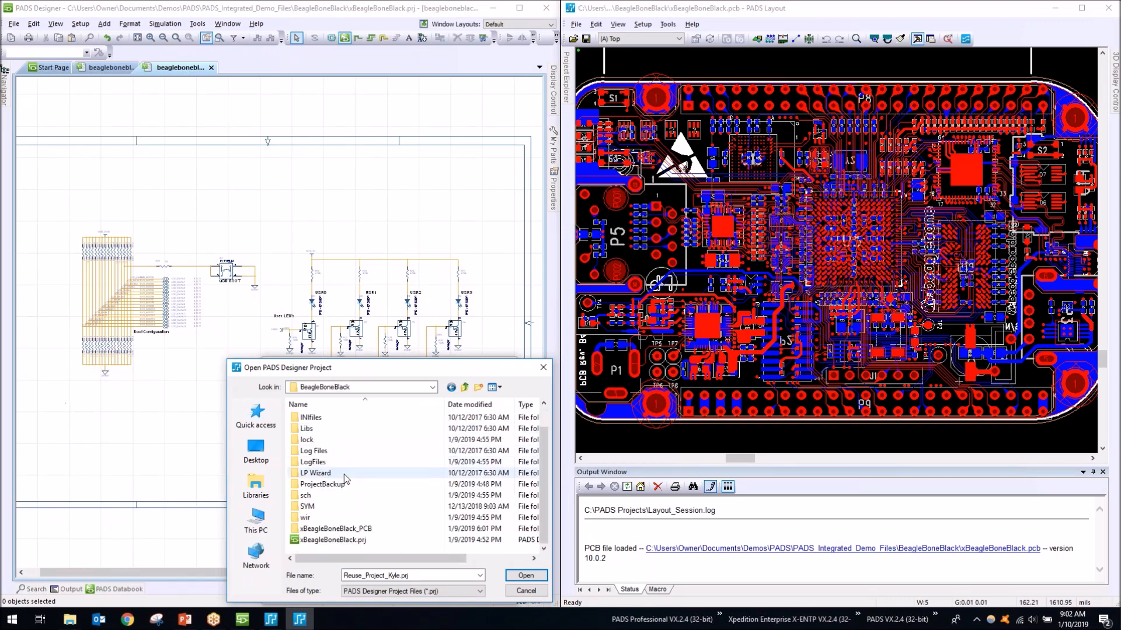
double_click(337, 539)
left_click(478, 471)
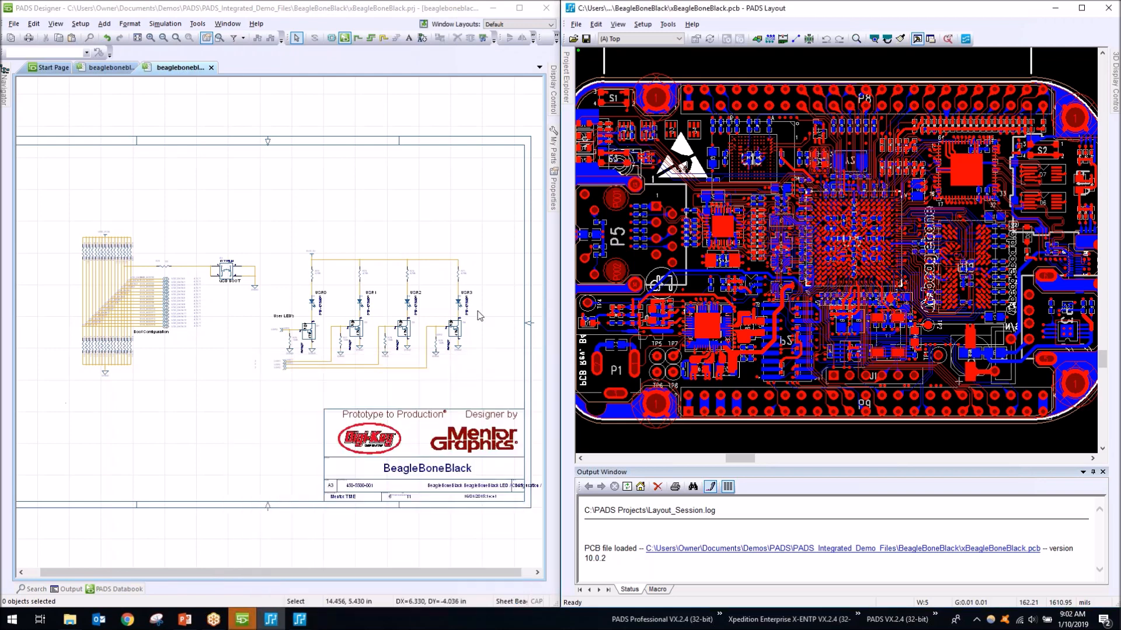
Select the resistor above the USR3 LED in the schematic to cross-probe it in the layout, and clear the selection.
left_click(497, 273)
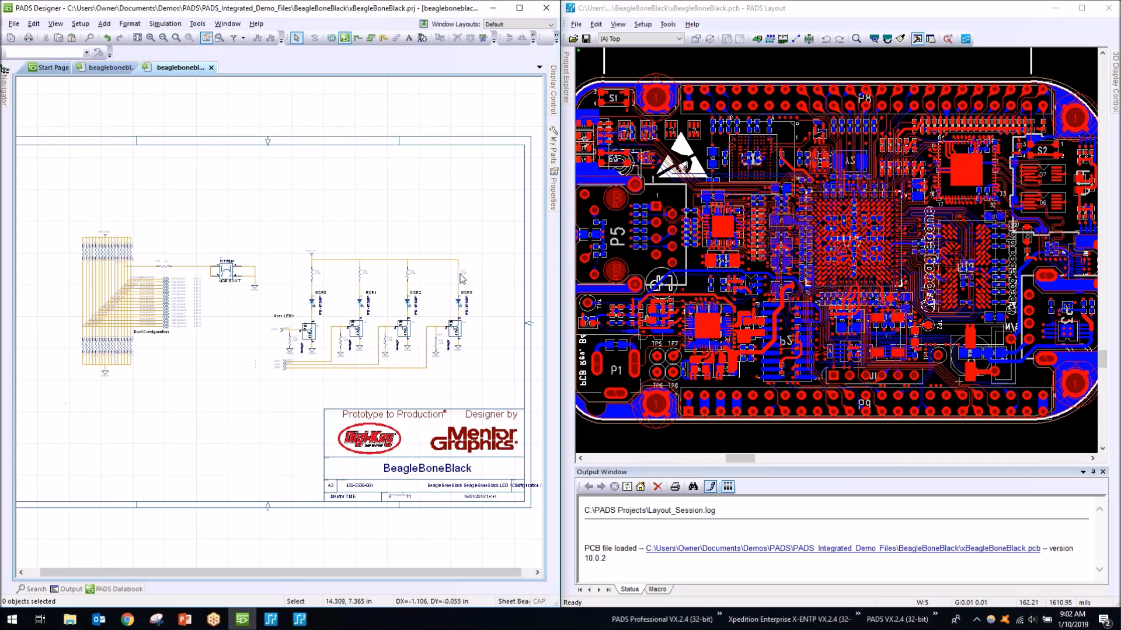
left_click(461, 278)
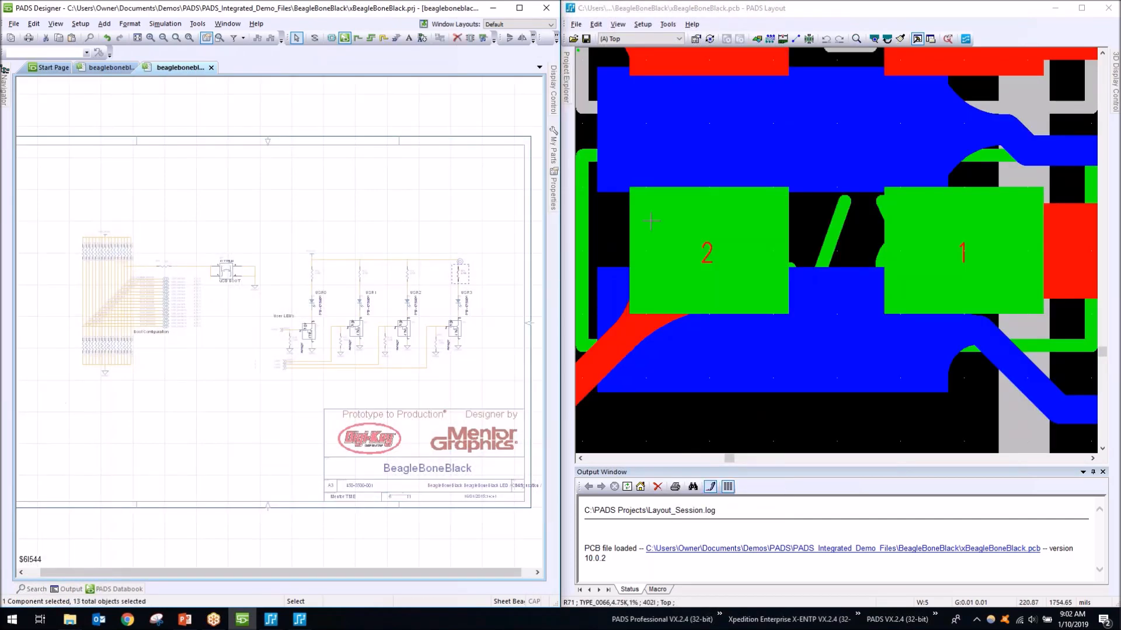
scroll(696, 203, "down", 5)
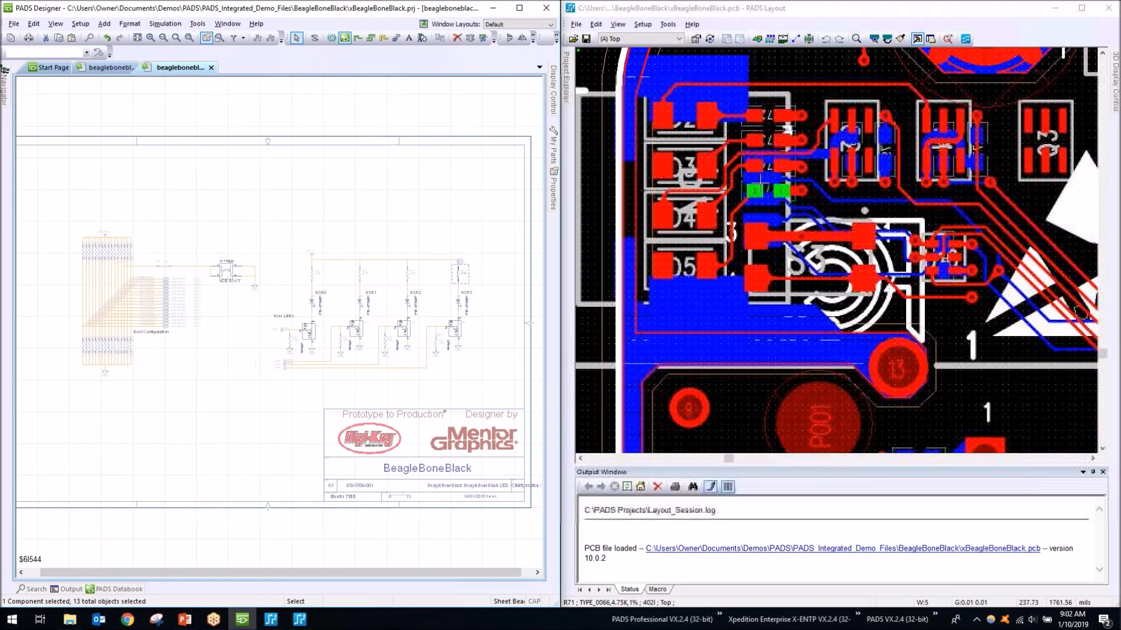
left_click(820, 219)
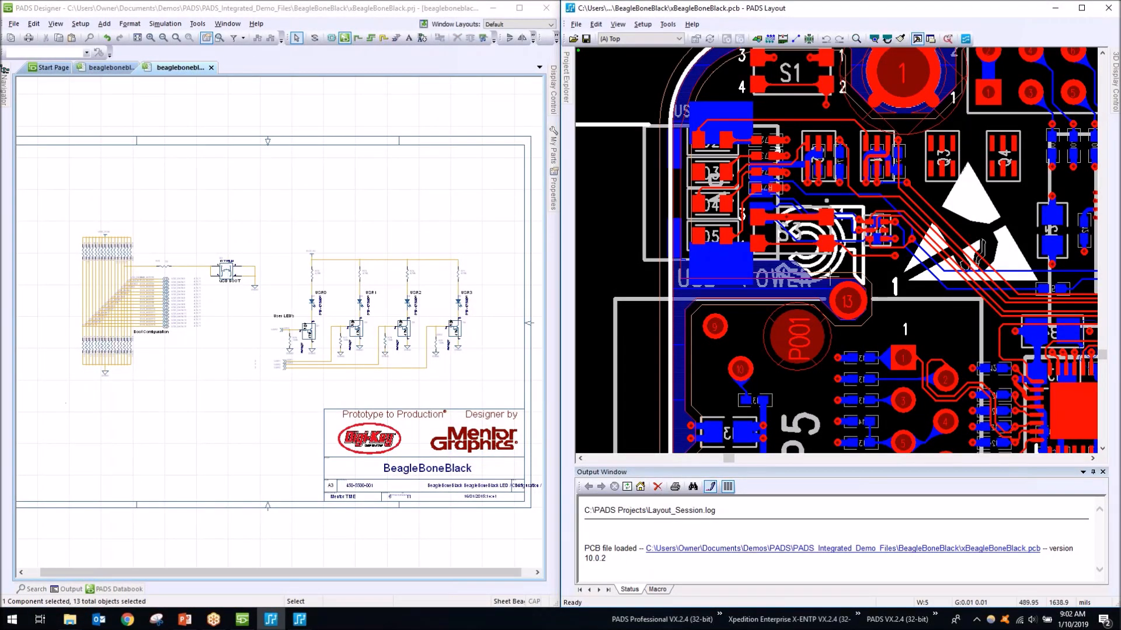
left_click(418, 212)
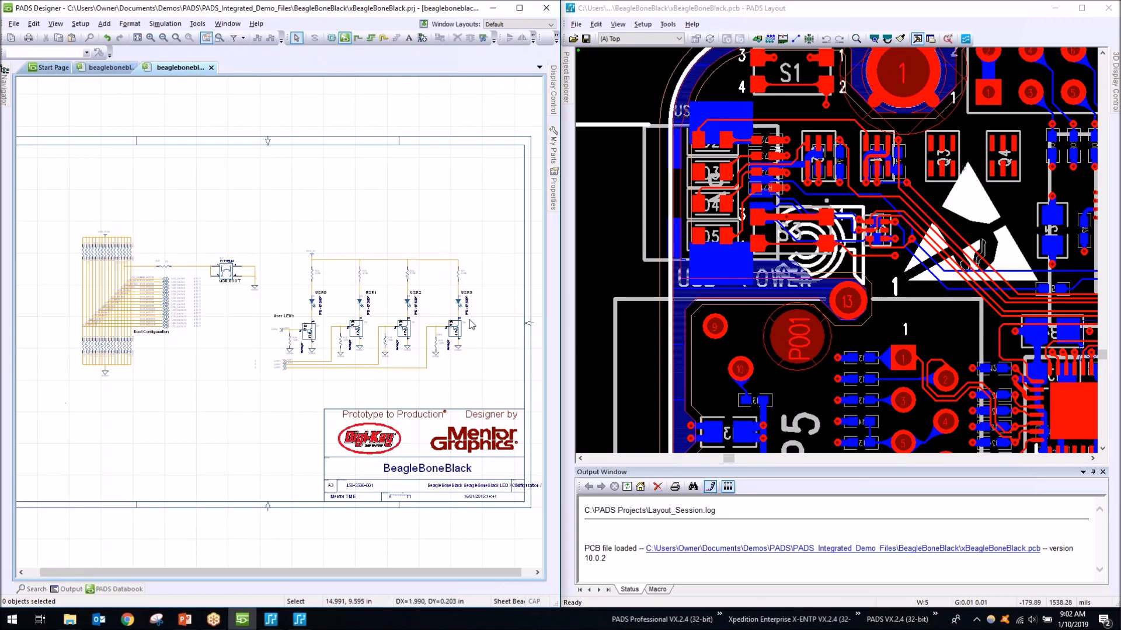
Limit schematic selection to symbols and select the User LED circuit's four upper resistors, four LEDs and four transistors, cross-probing them in the layout.
left_click(243, 39)
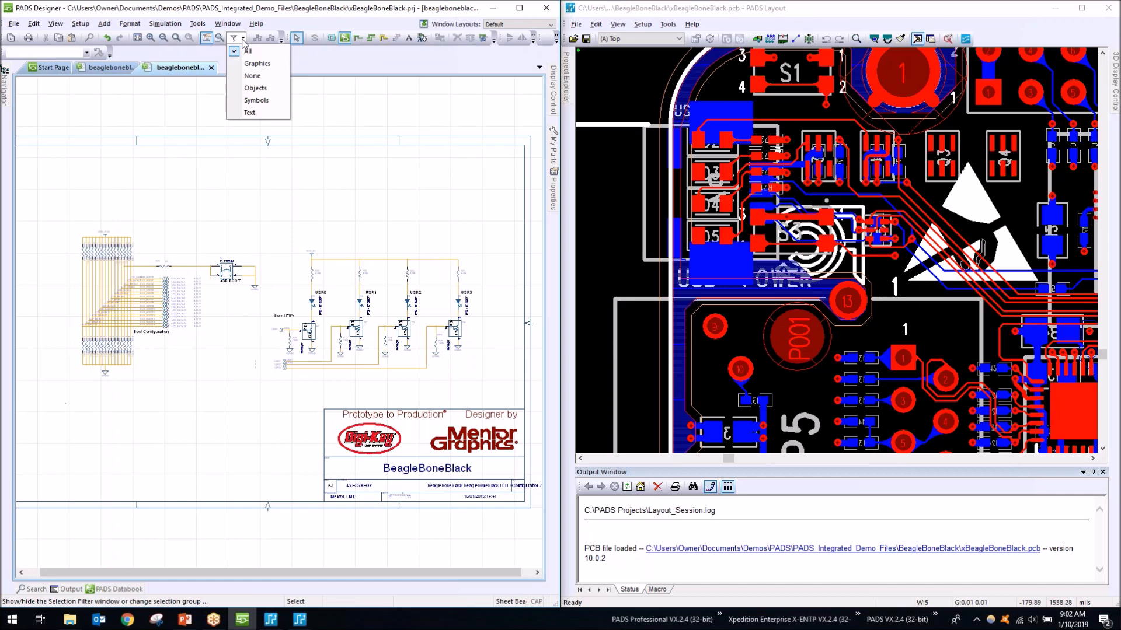
left_click(257, 100)
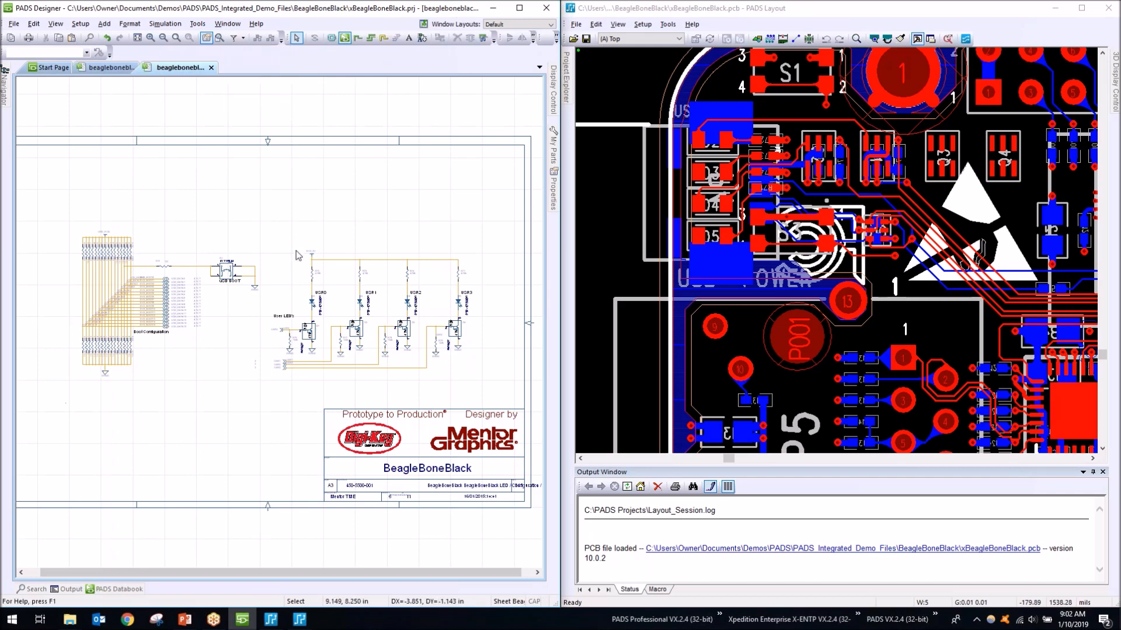
scroll(314, 304, "up", 3)
scroll(313, 307, "right", 3)
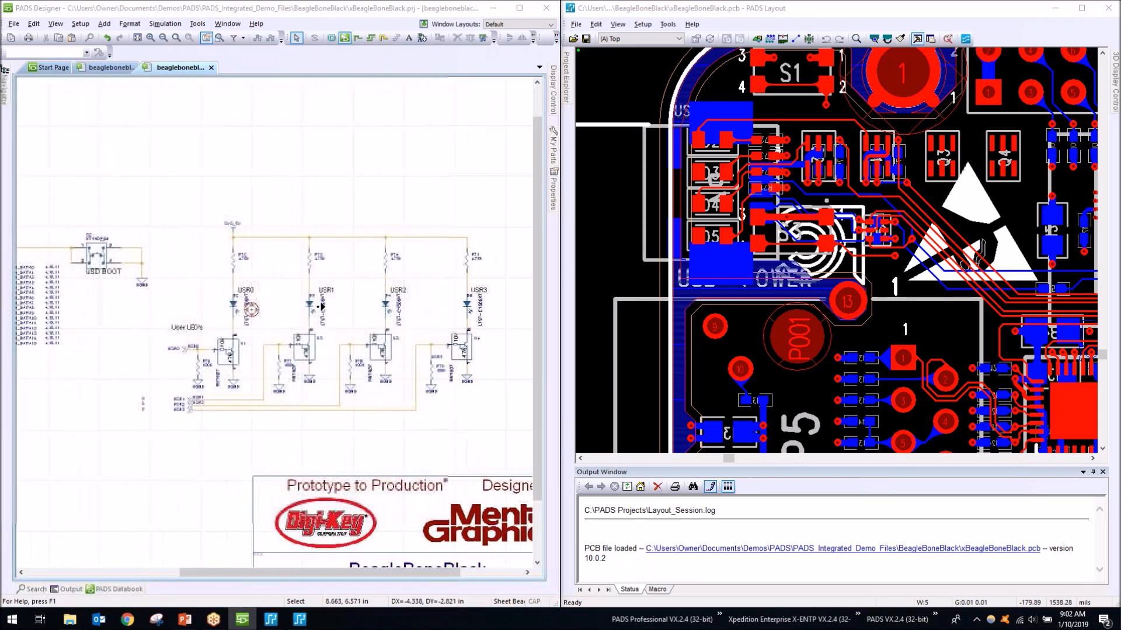
mouse_move(353, 305)
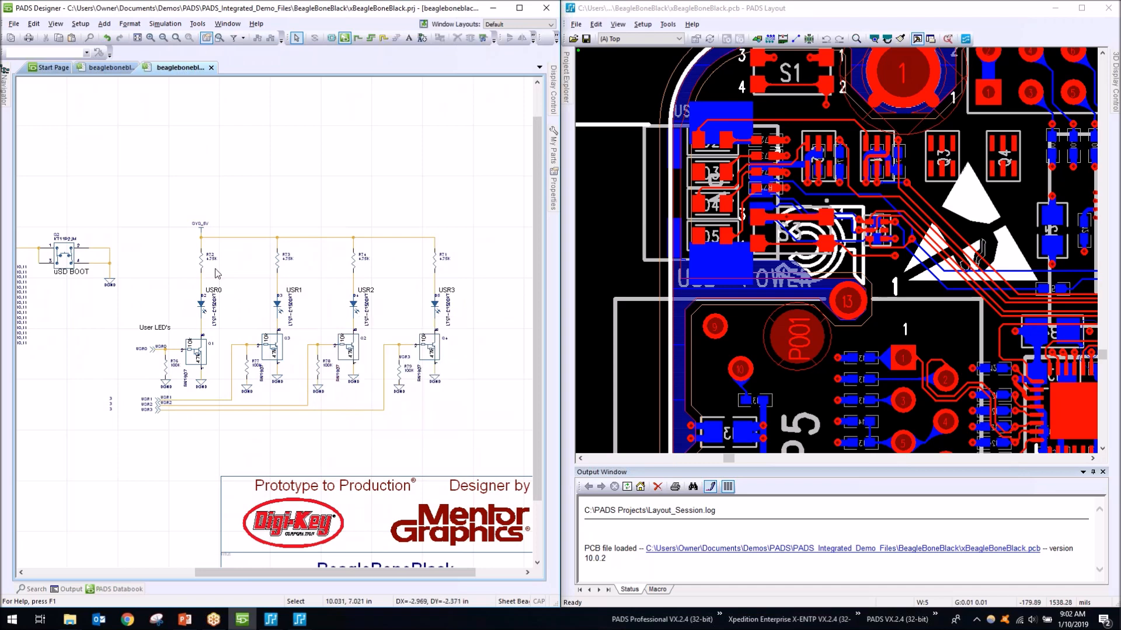
left_click_drag(178, 252, 468, 369)
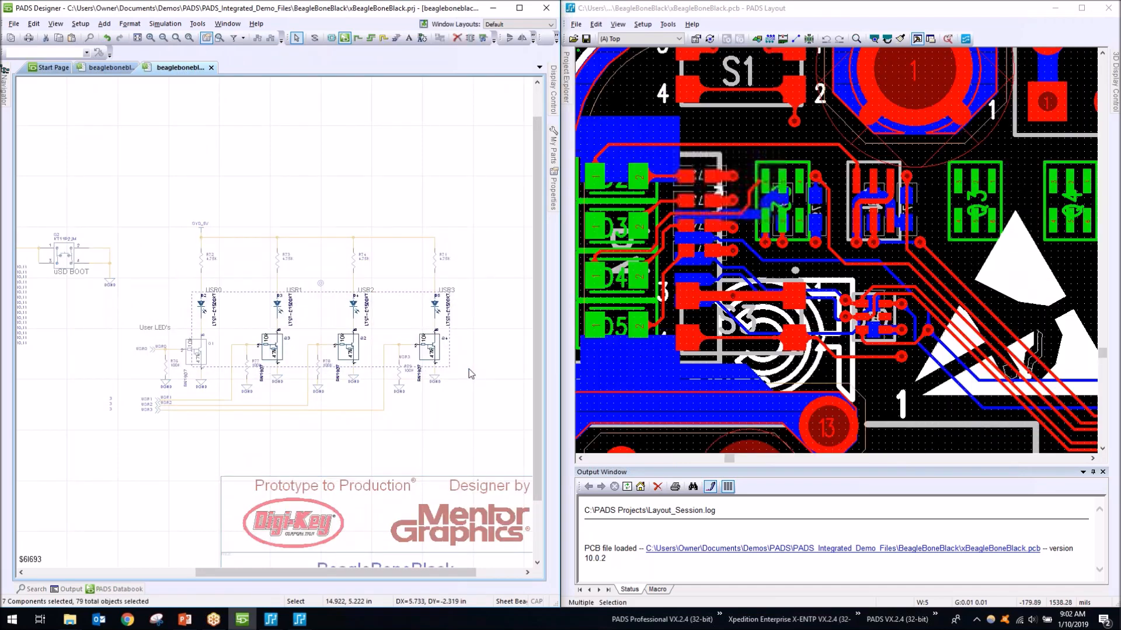
left_click_drag(172, 239, 476, 370)
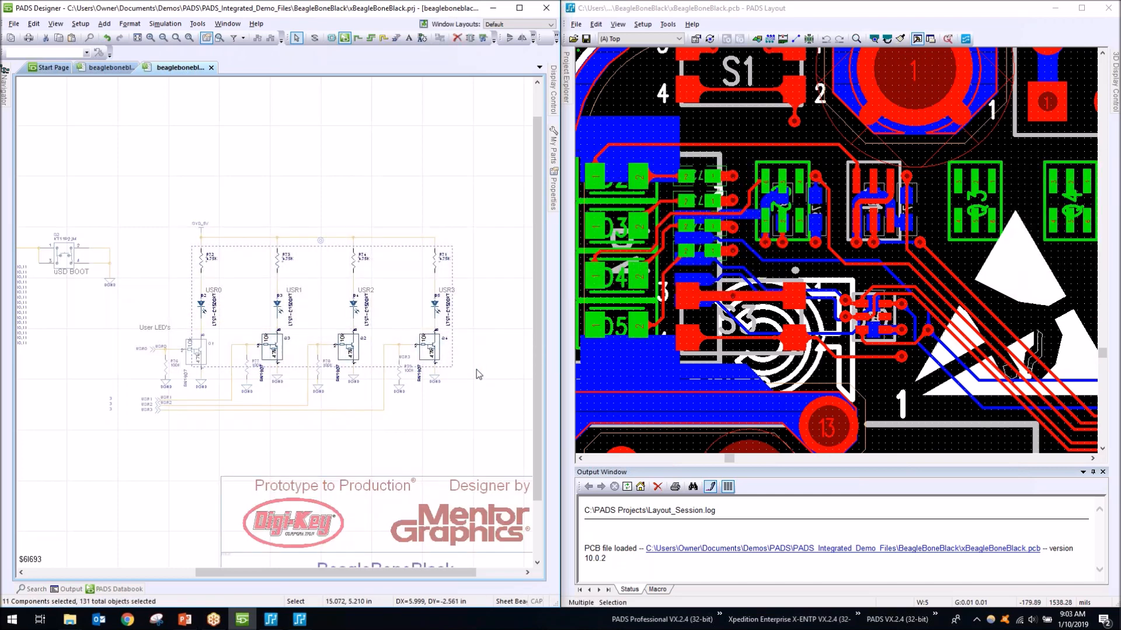
left_click(202, 353, "ctrl")
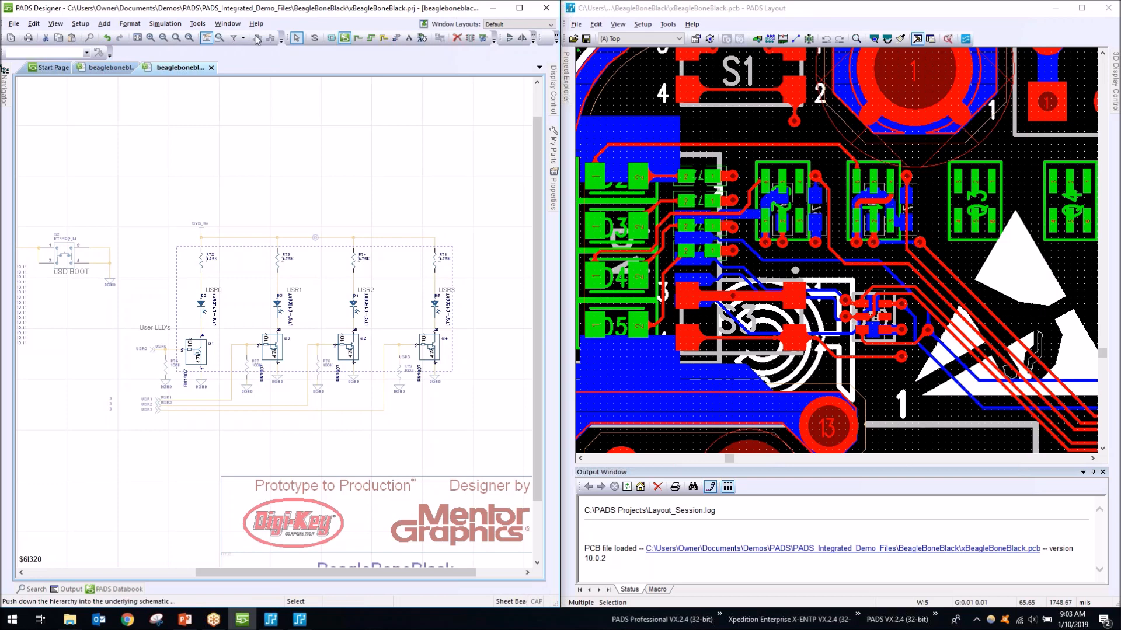
Allow selection of all object types and add the USR0 and USR1 branches' resistor-to-LED and LED-to-transistor nets to the selection.
left_click(244, 39)
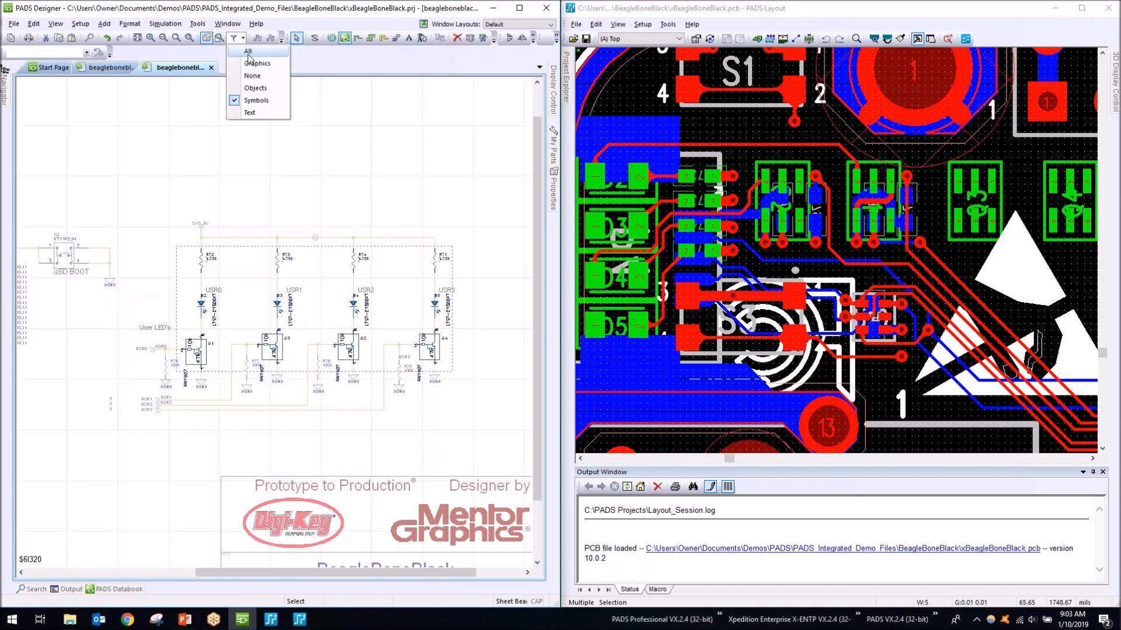
left_click(248, 52)
scroll(207, 284, "up", 4)
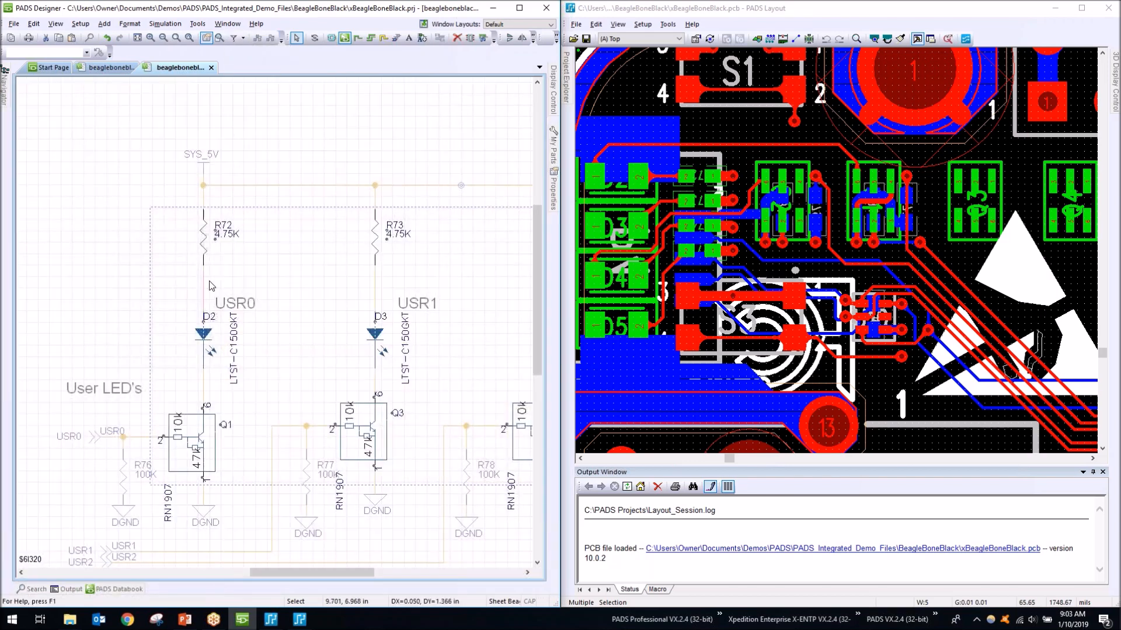
left_click(204, 285)
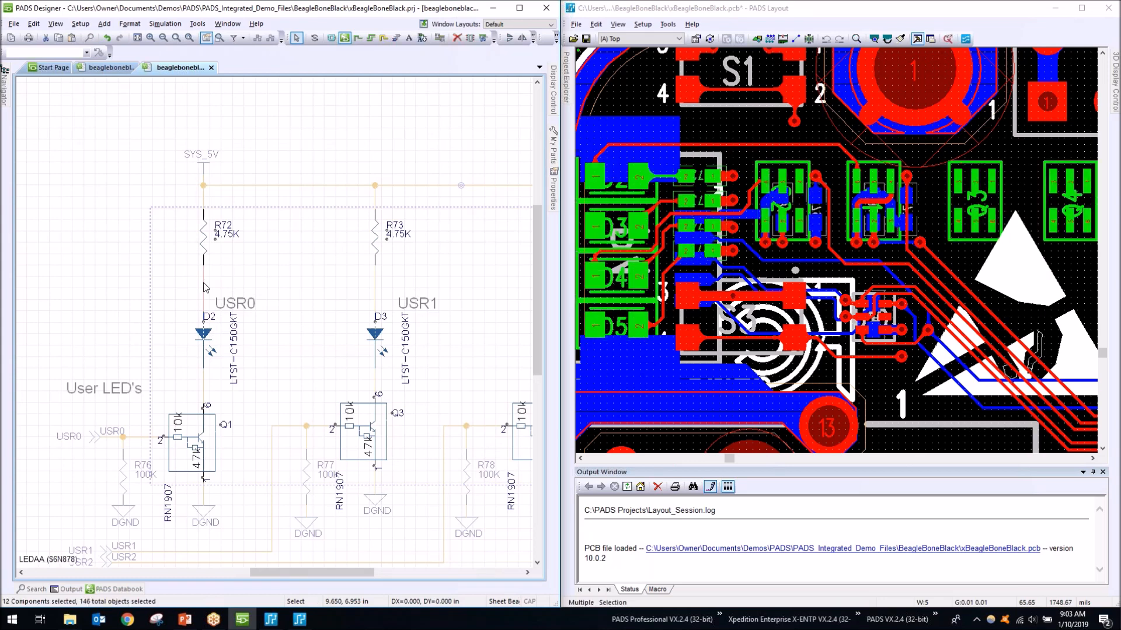
left_click(375, 282, "ctrl")
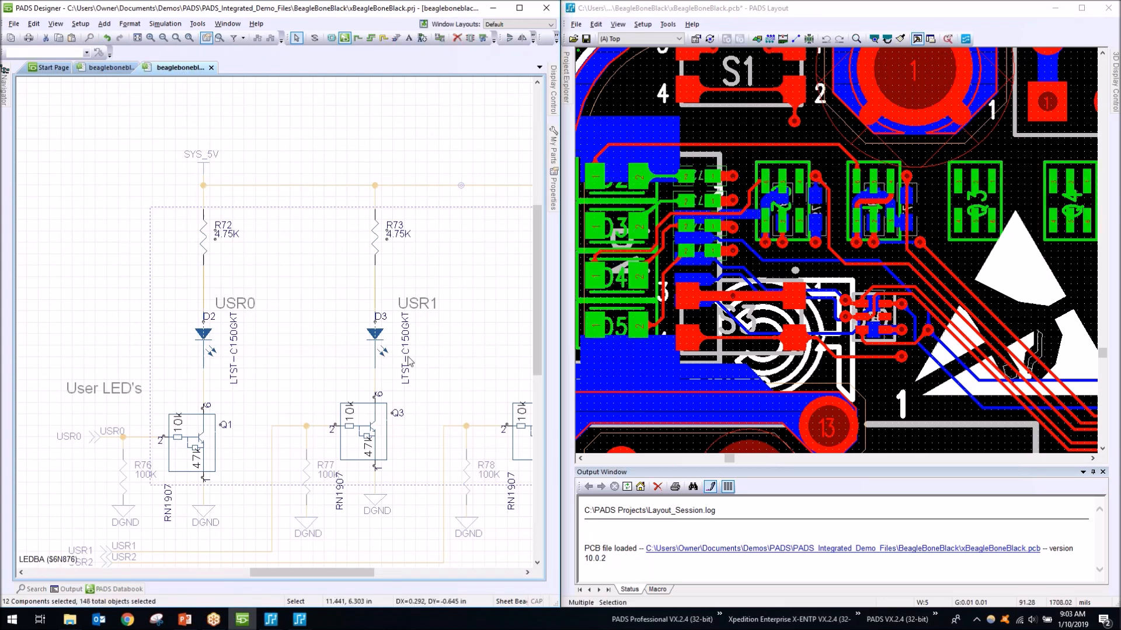
left_click(377, 377, "ctrl")
left_click(205, 388, "ctrl")
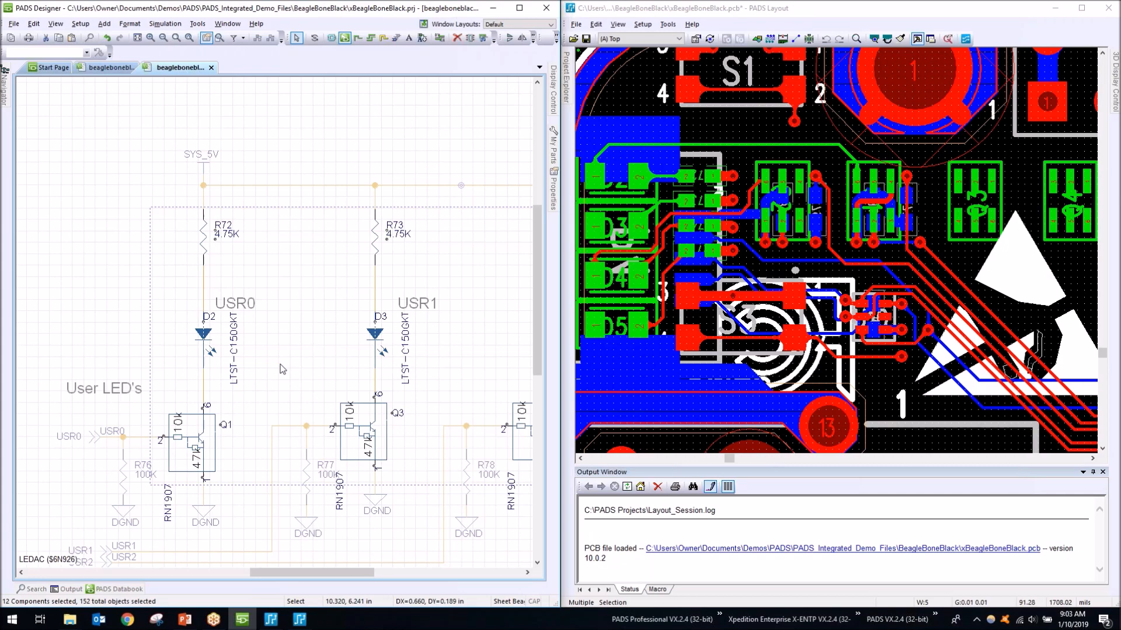
Add the USR2 and USR3 branches' nets between resistor, LED and transistor to the selection.
middle_click(288, 302)
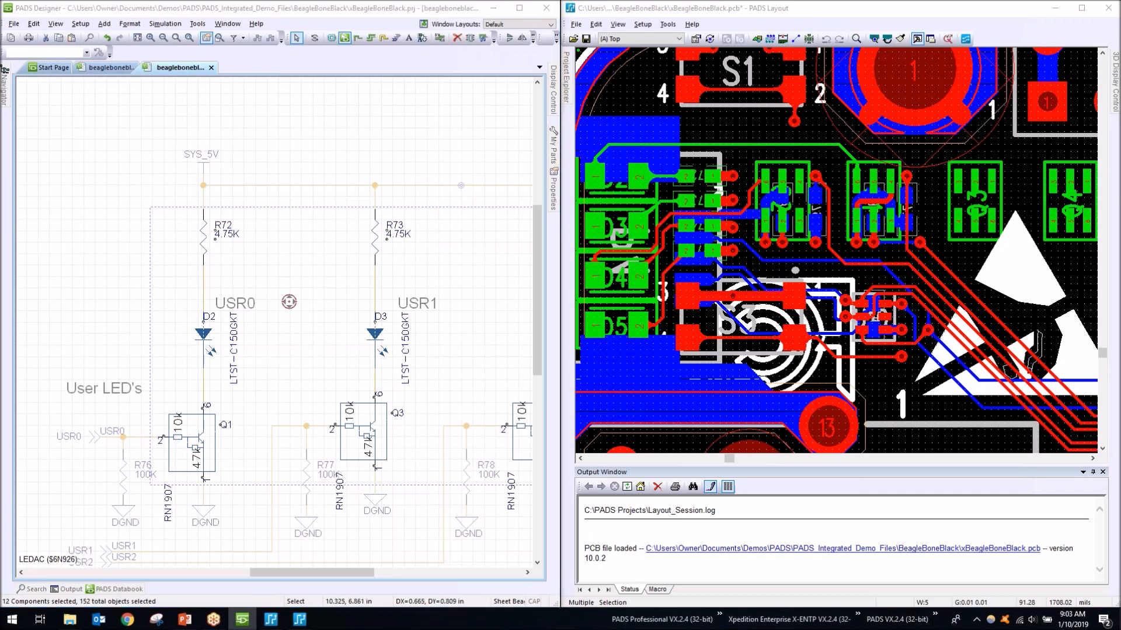
middle_click(365, 287)
left_click(363, 284, "ctrl")
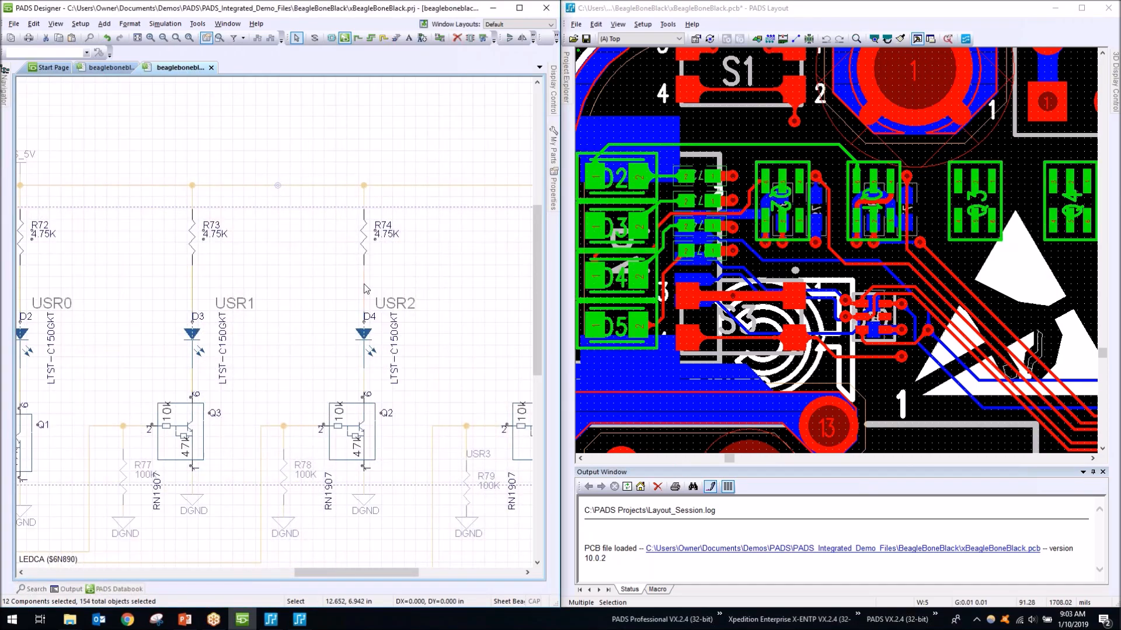
left_click(358, 375, "ctrl")
middle_click(300, 335)
middle_click(443, 286)
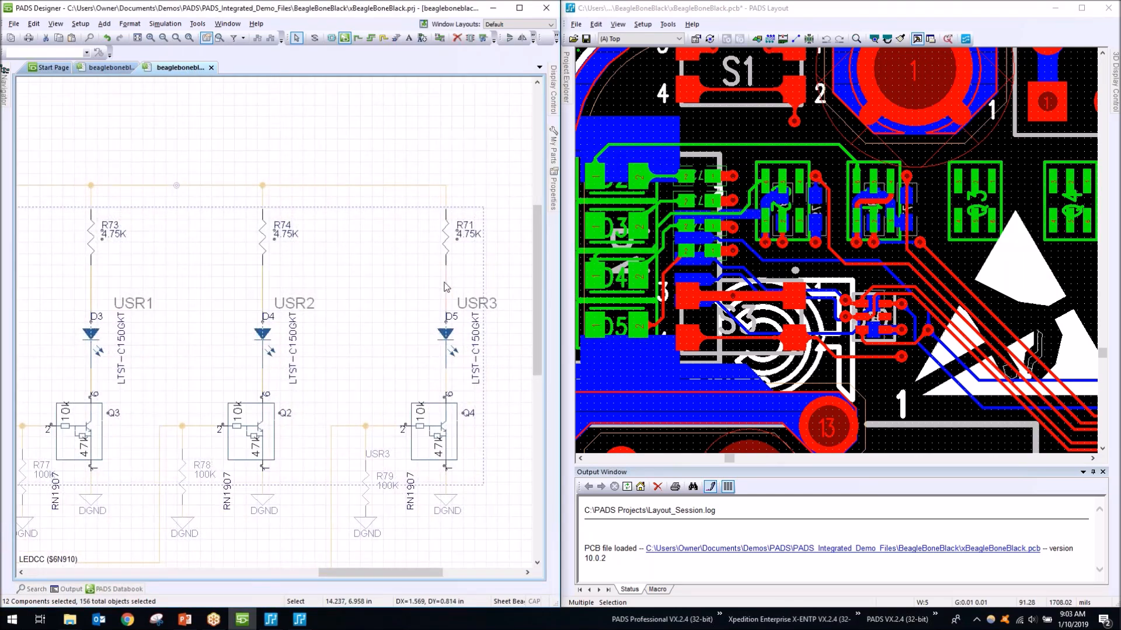
left_click(448, 379, "ctrl")
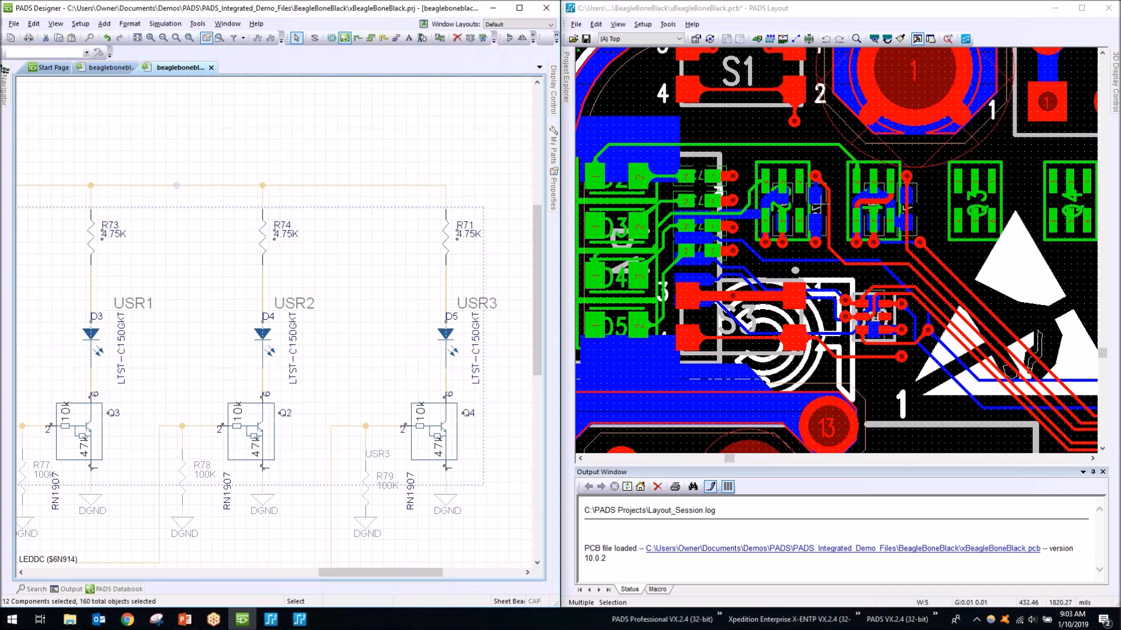
Start making a reuse block from the cross-probed LED components and nets in the layout, with the reuse type LED_Config.
scroll(903, 264, "down", 2)
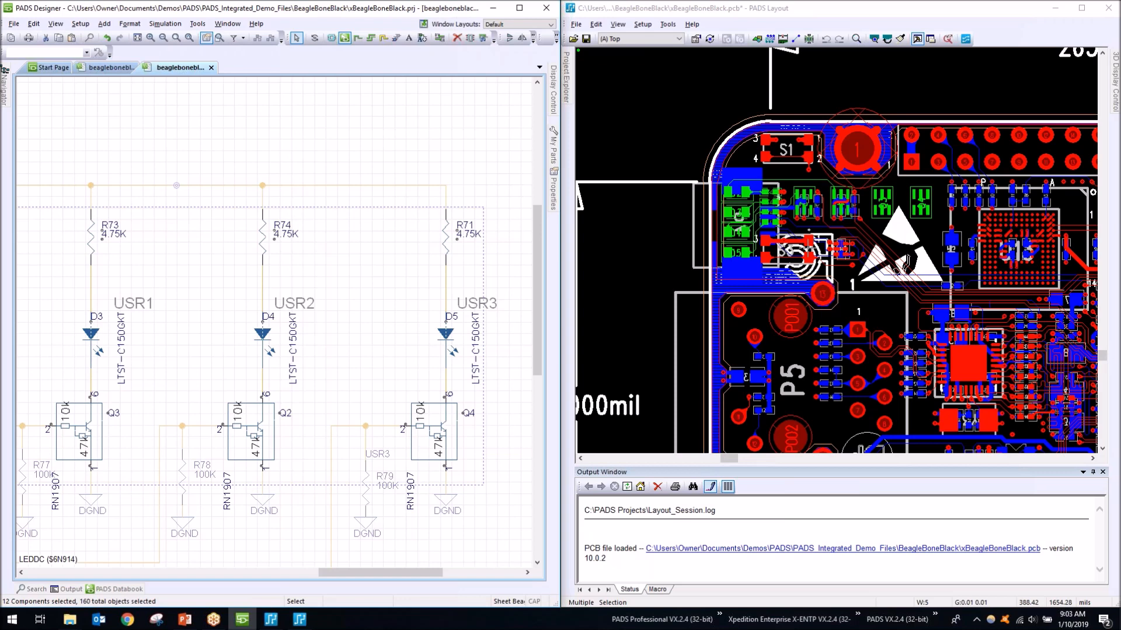
right_click(680, 100)
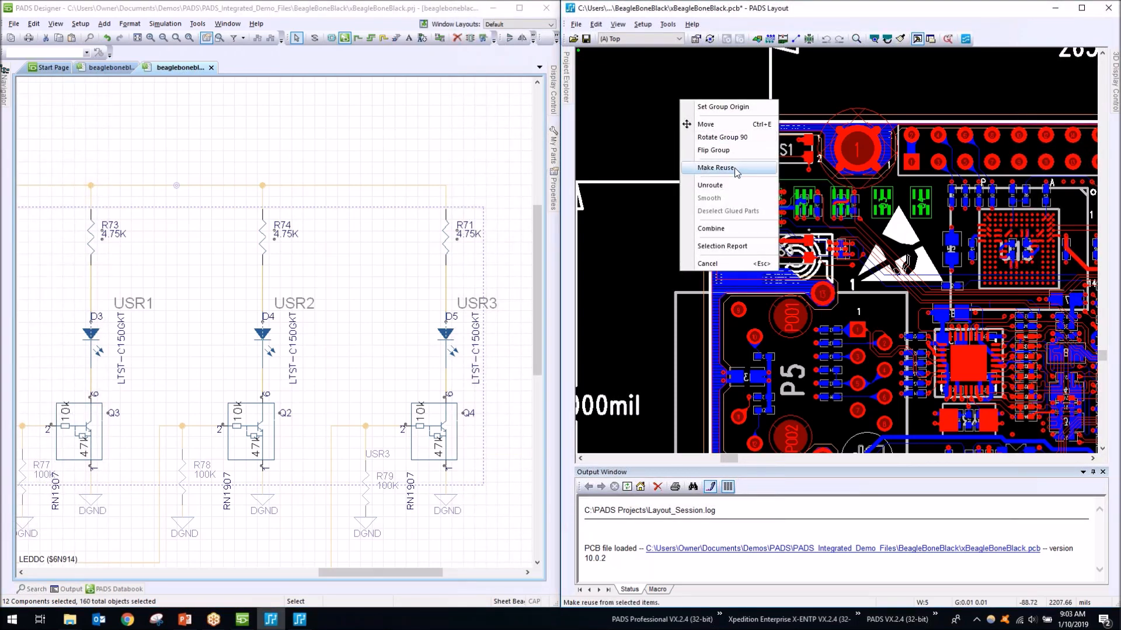
left_click(715, 167)
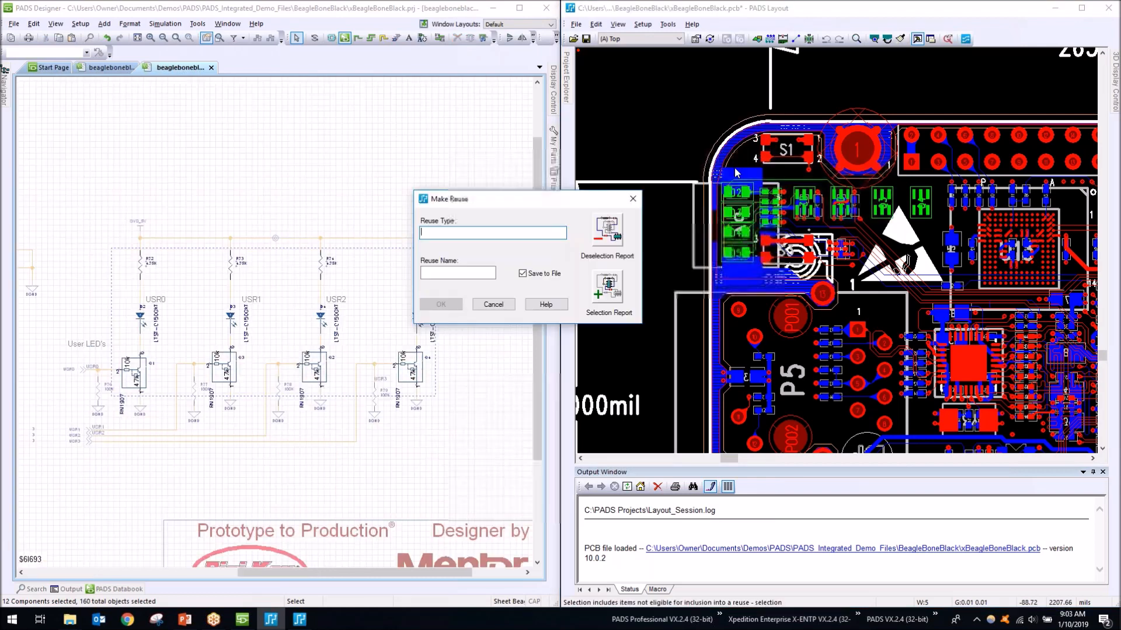
type("LED_Config")
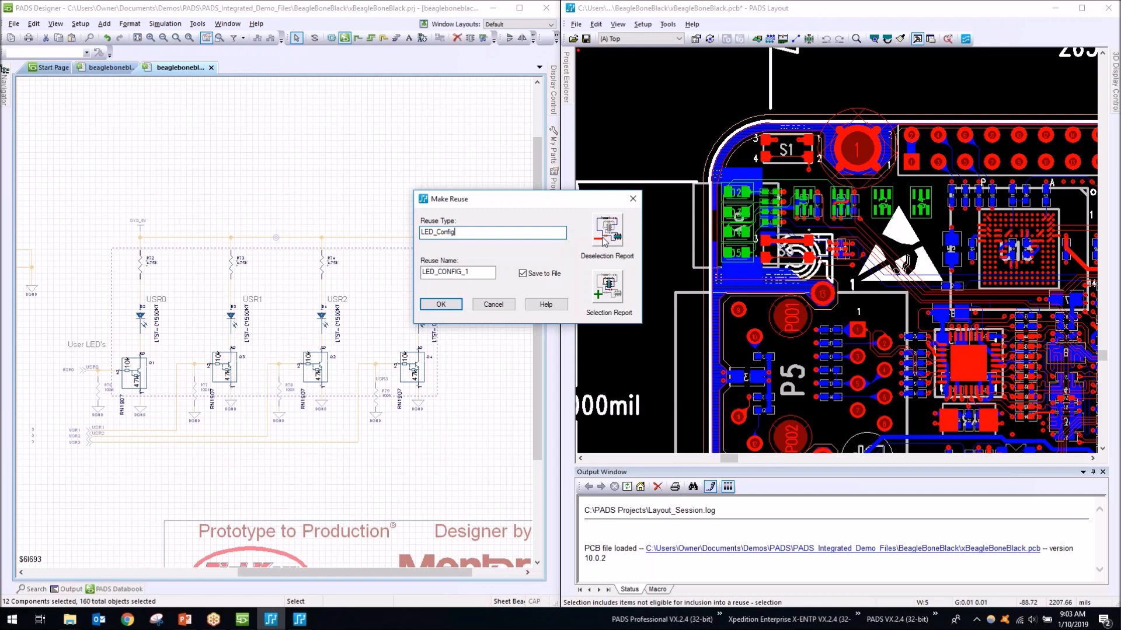
Examine the deselection report for the items left out of the reuse block, and close the report.
left_click(604, 243)
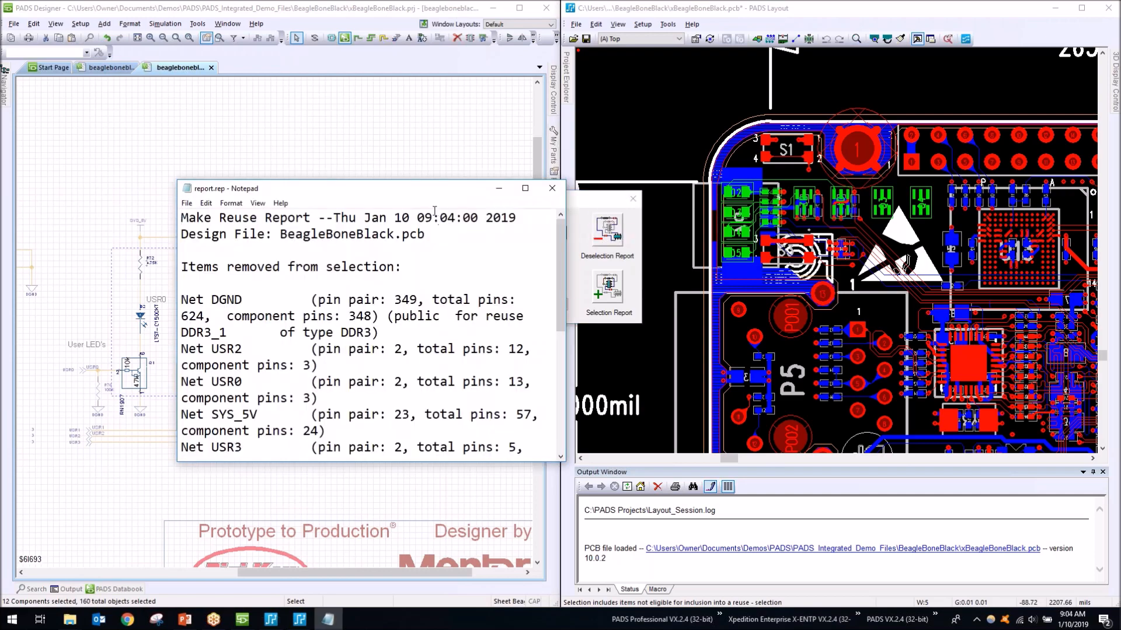
left_click_drag(438, 198, 453, 2)
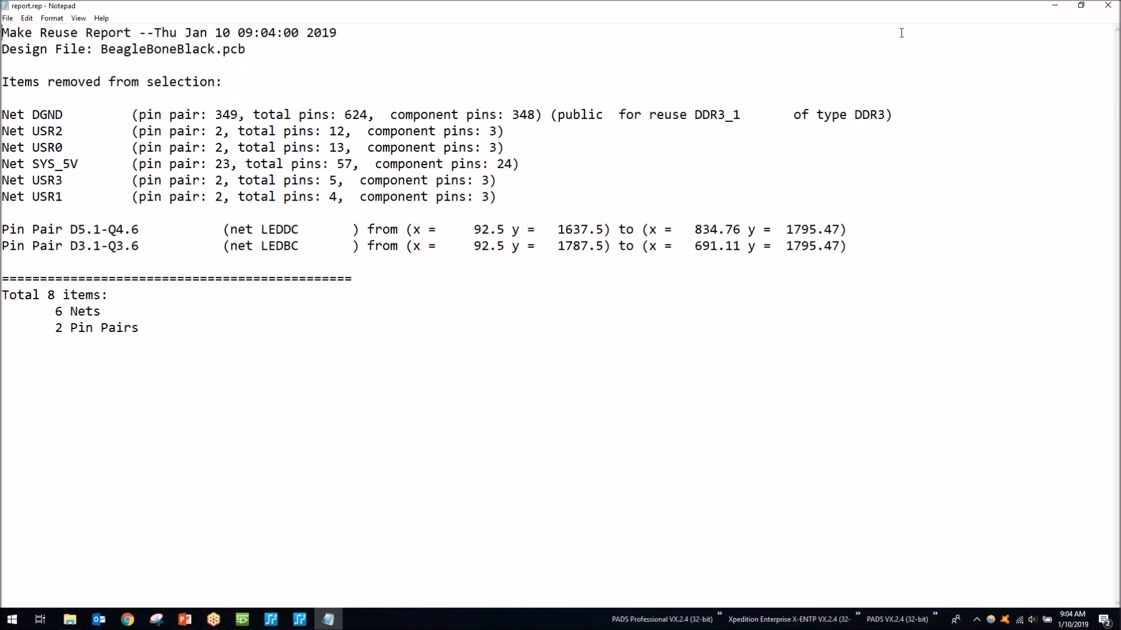
left_click(1107, 7)
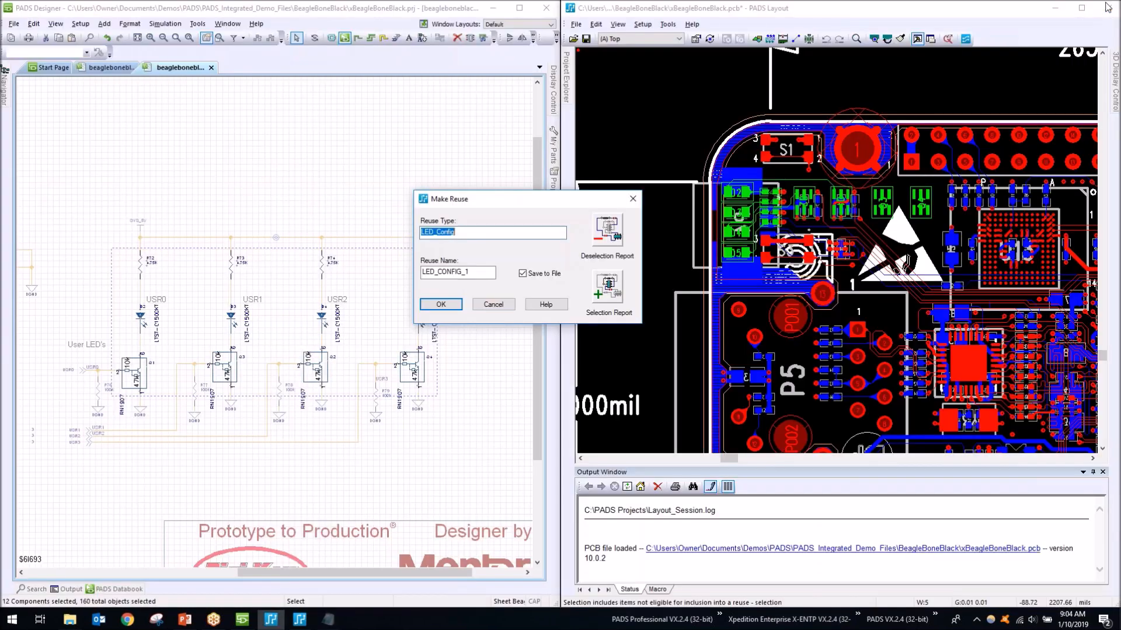
Create the reuse block with the name LED_CONFIG_1 and save it to a file.
left_click_drag(515, 204, 463, 191)
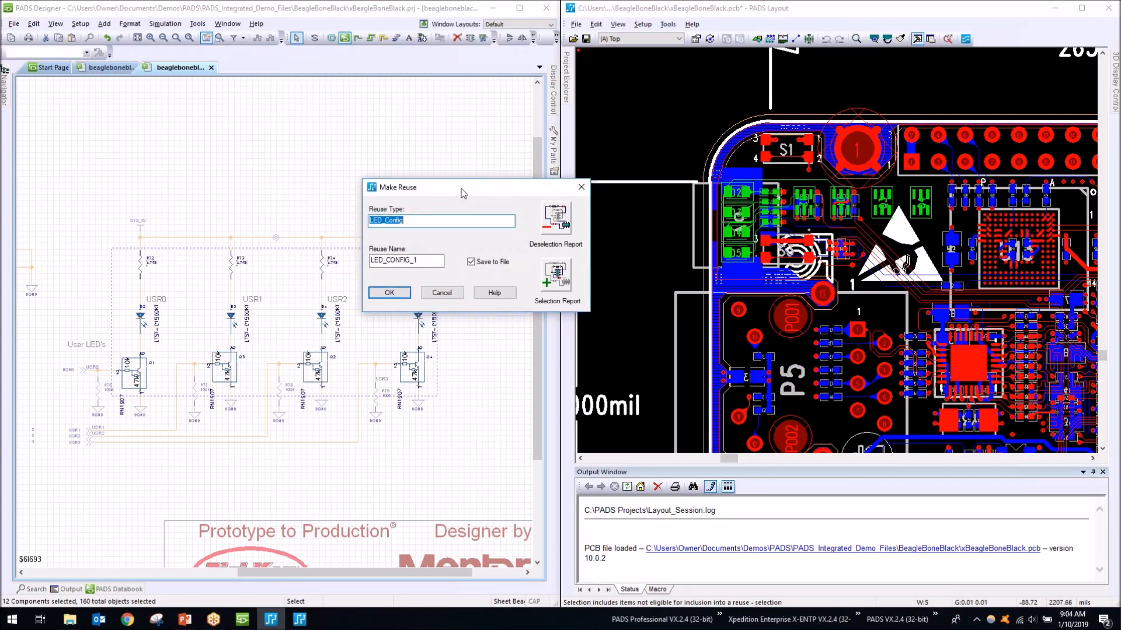
left_click(403, 293)
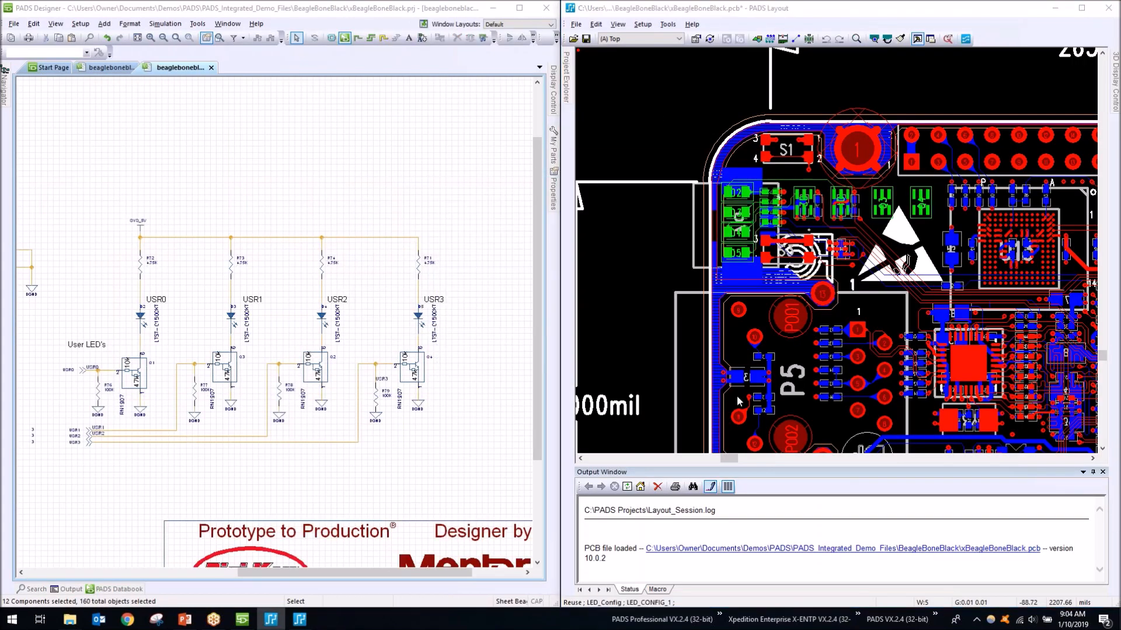
left_click(999, 503)
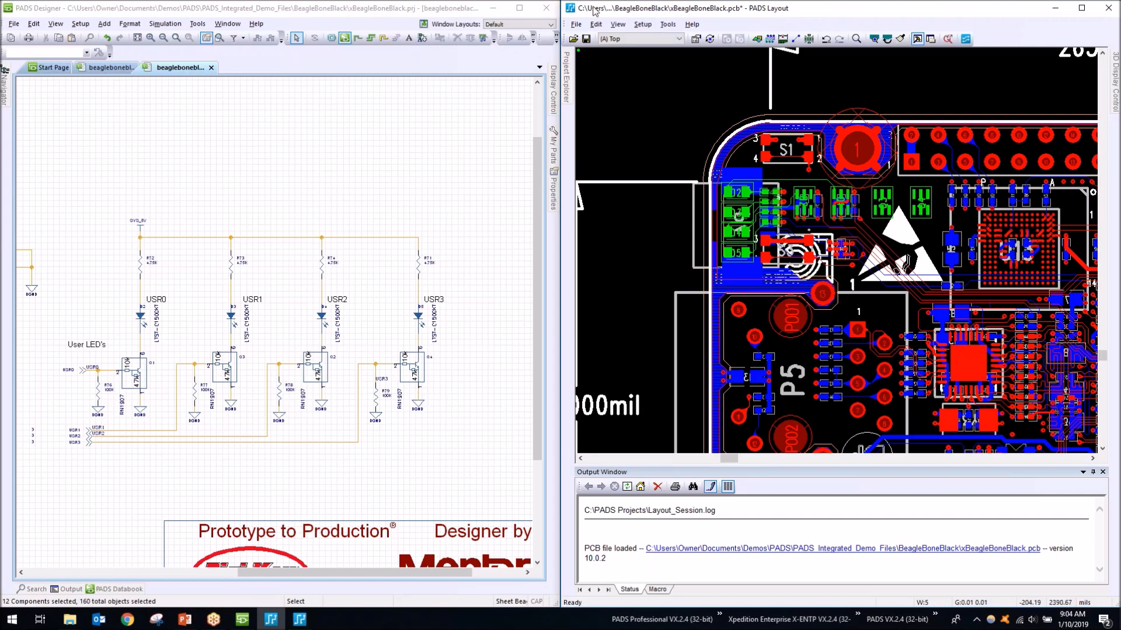
Close PADS Designer Link, clear the layout selection and close the BeagleBoneBlack schematic project.
left_click(298, 618)
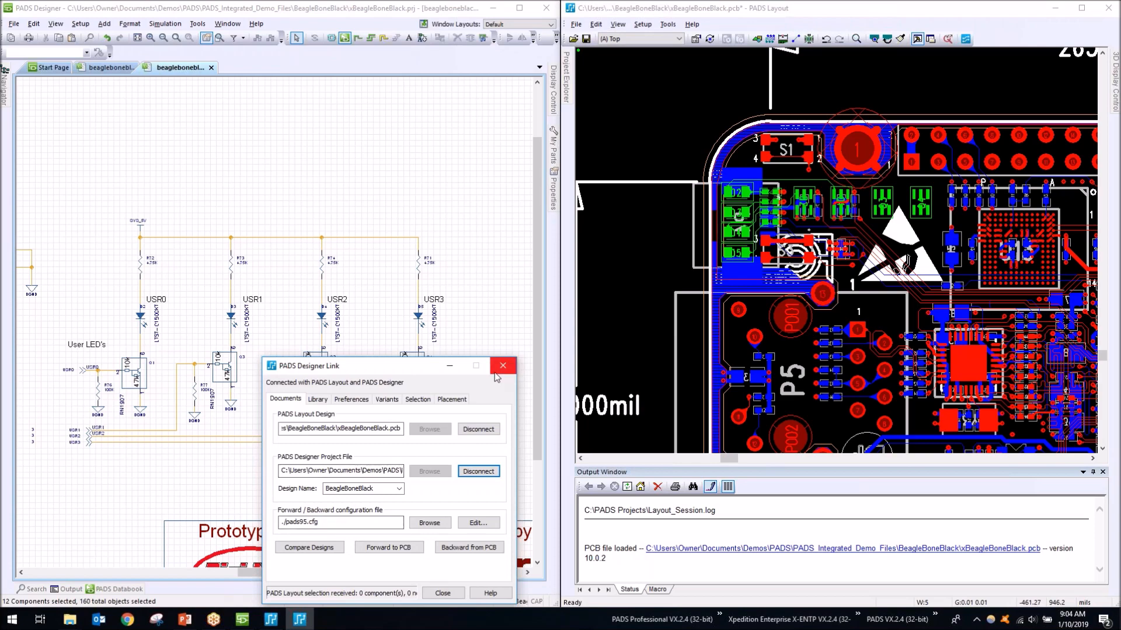
left_click(503, 366)
left_click(616, 155)
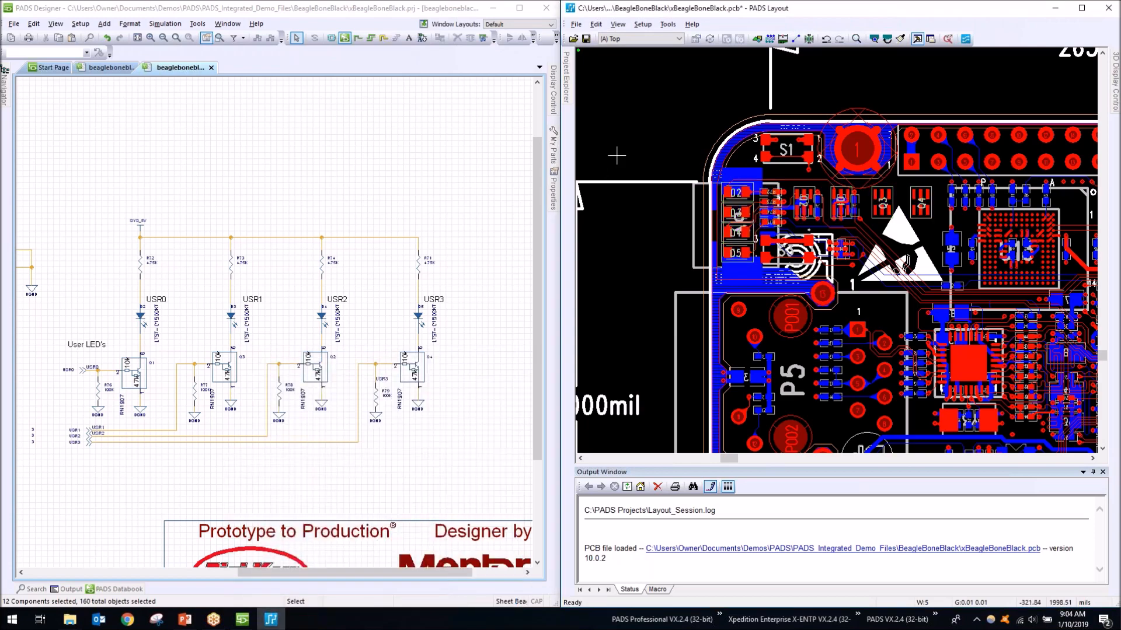
left_click(14, 23)
left_click(46, 89)
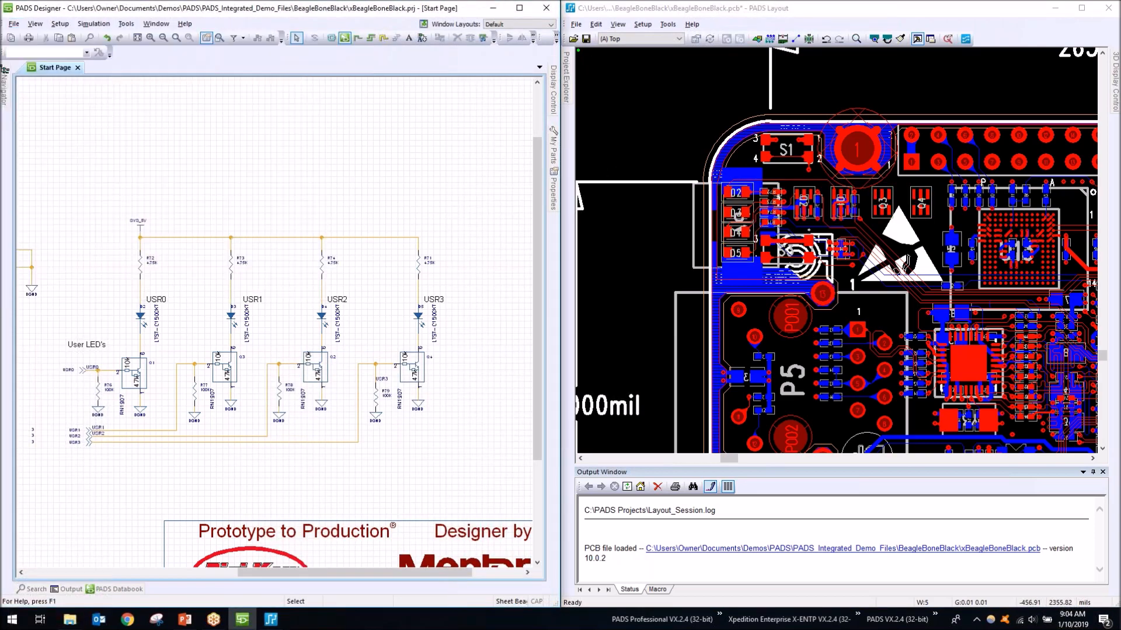
Open the layout reuse_pcb.pcb from the project folder inside Reuse on the Desktop, without saving the BeagleBoneBlack layout.
left_click(577, 25)
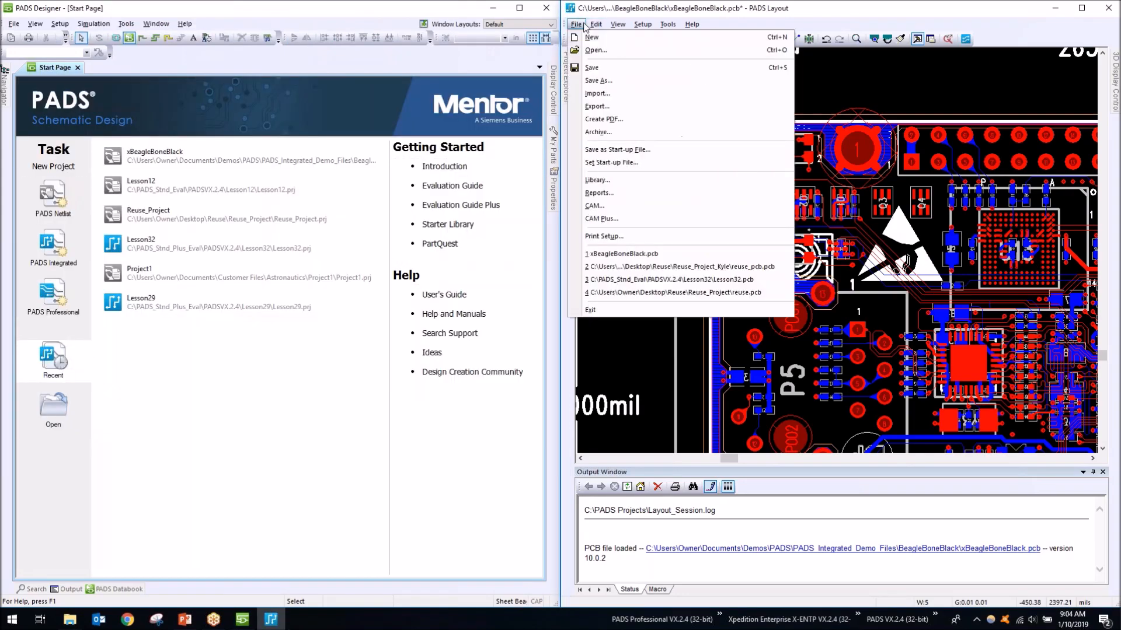
left_click(594, 50)
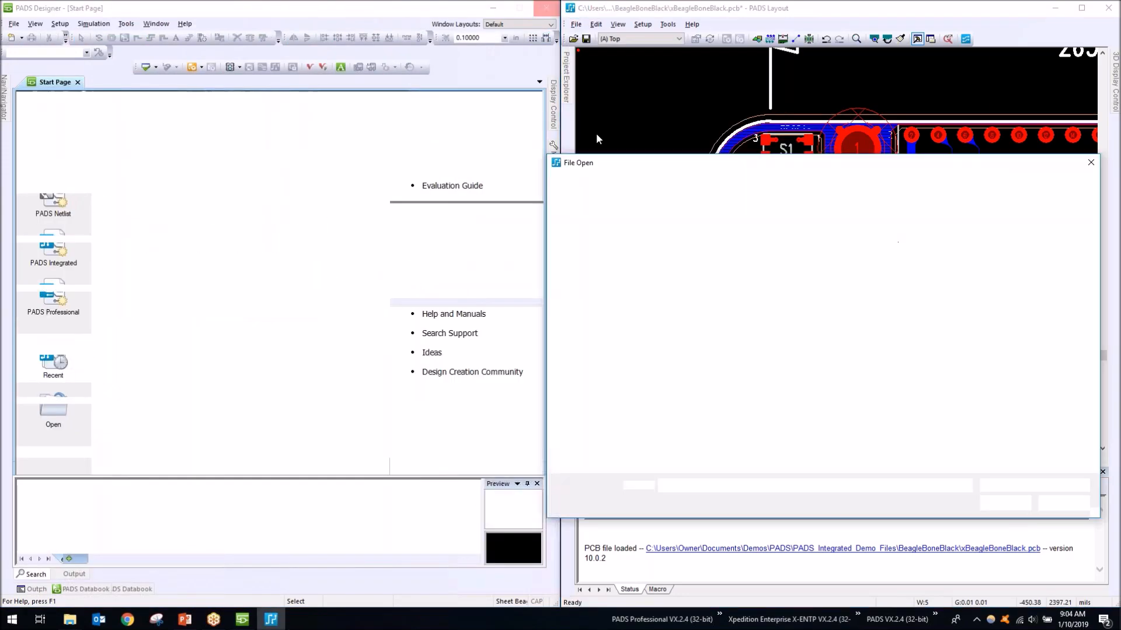
left_click(590, 367)
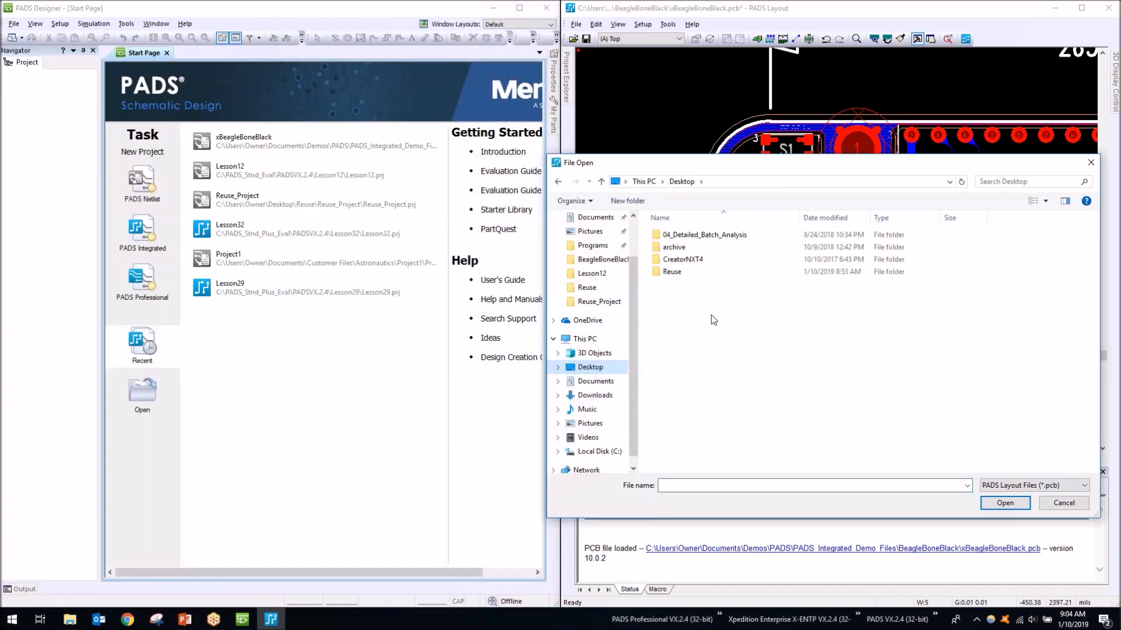
double_click(690, 273)
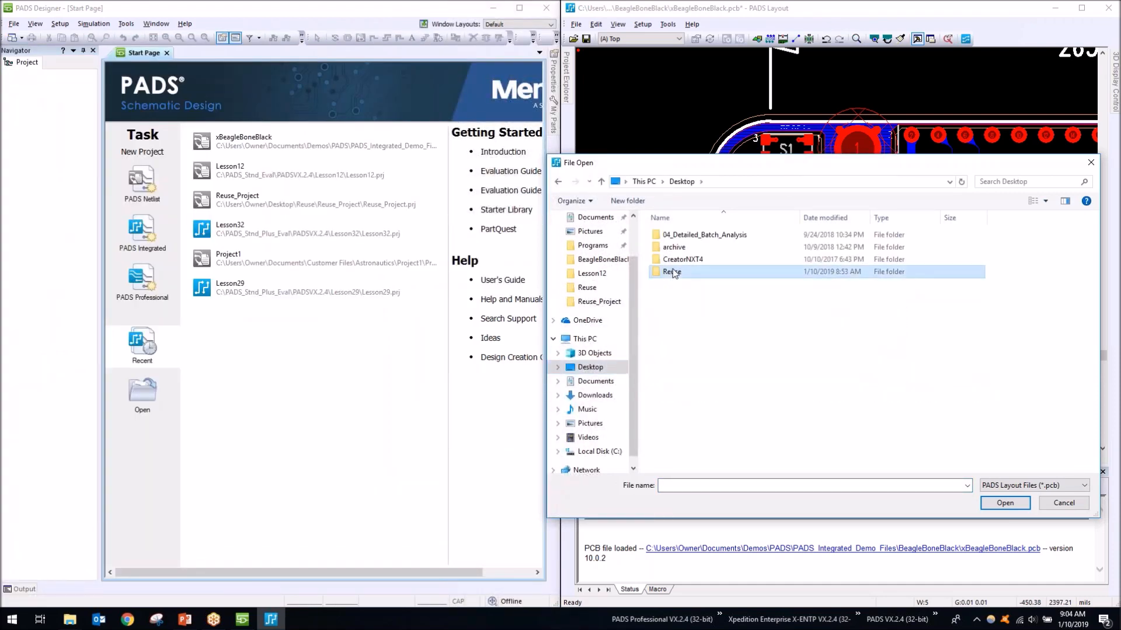
double_click(702, 236)
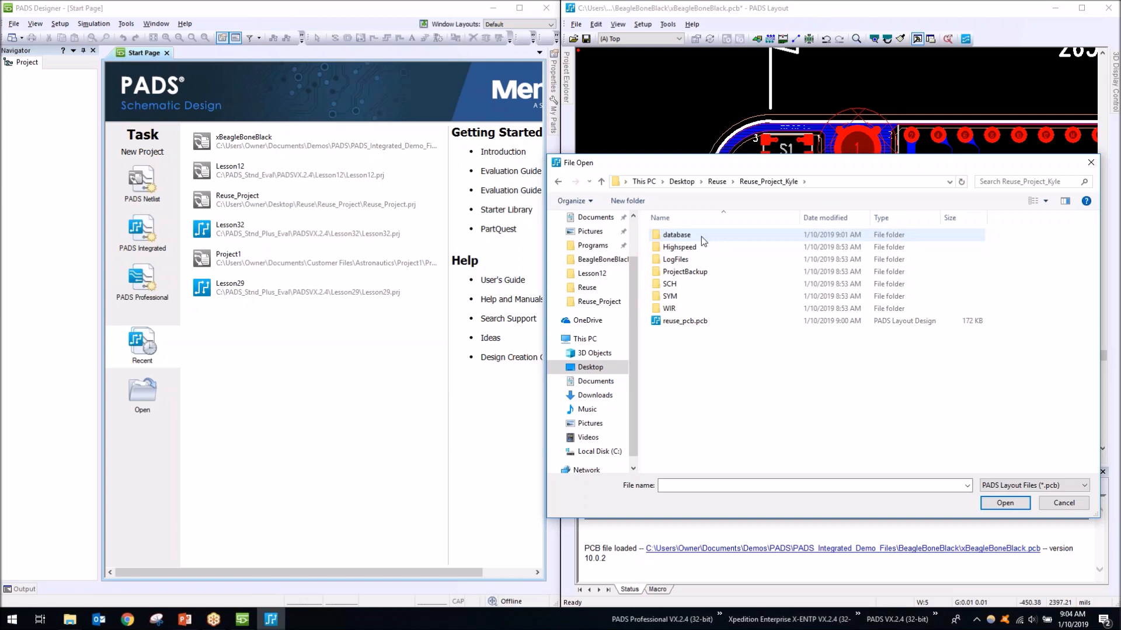
double_click(706, 322)
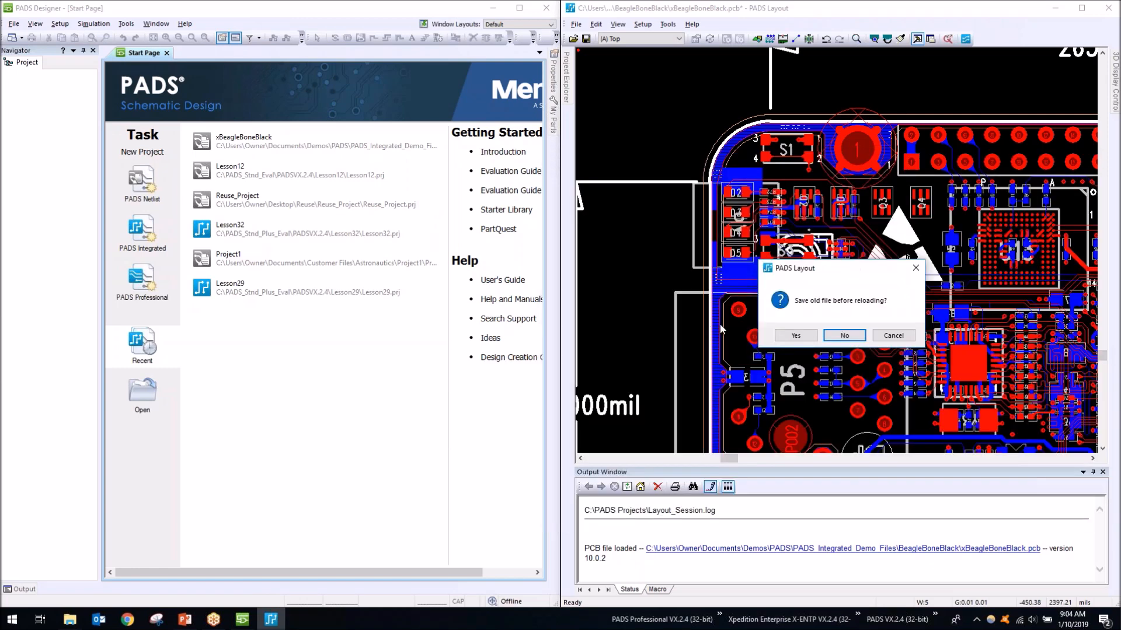
left_click(844, 336)
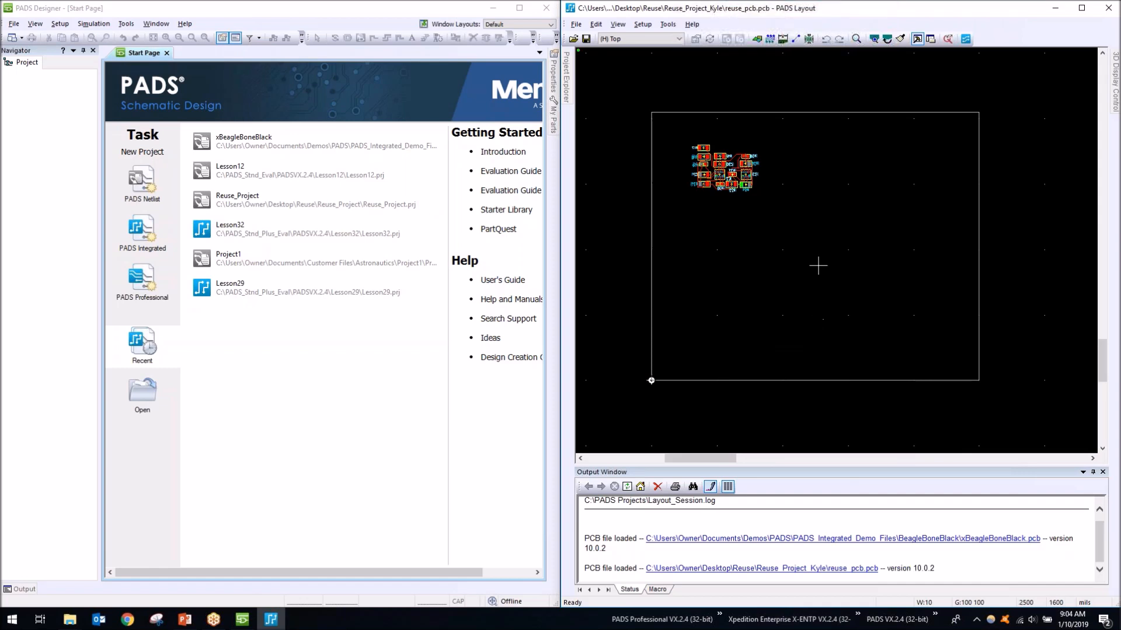
left_click(245, 205)
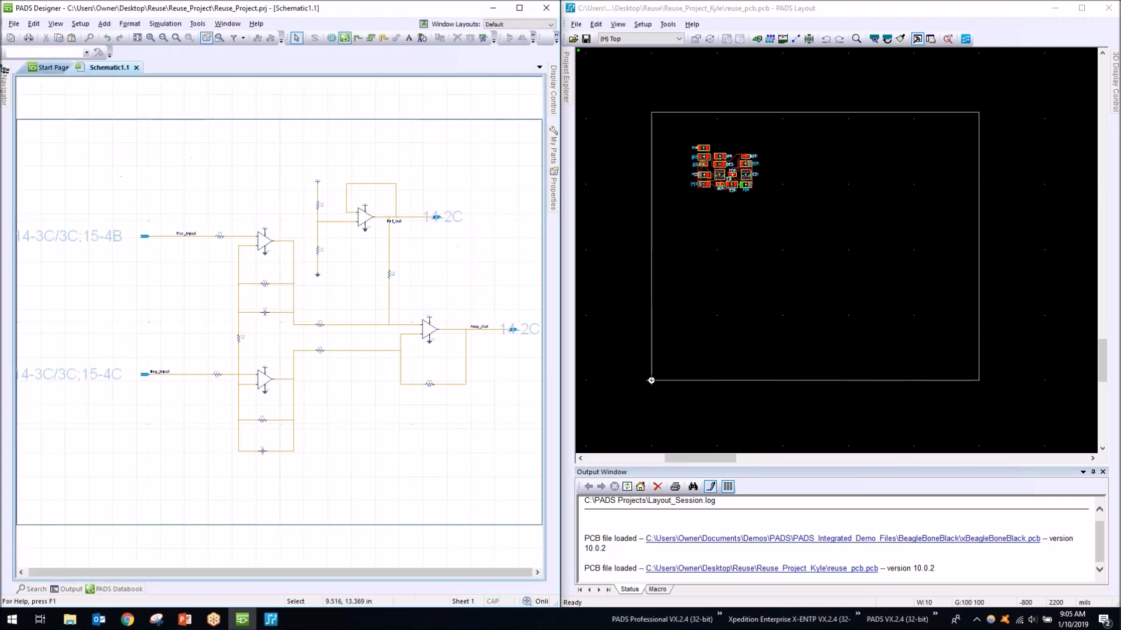
double_click(370, 9)
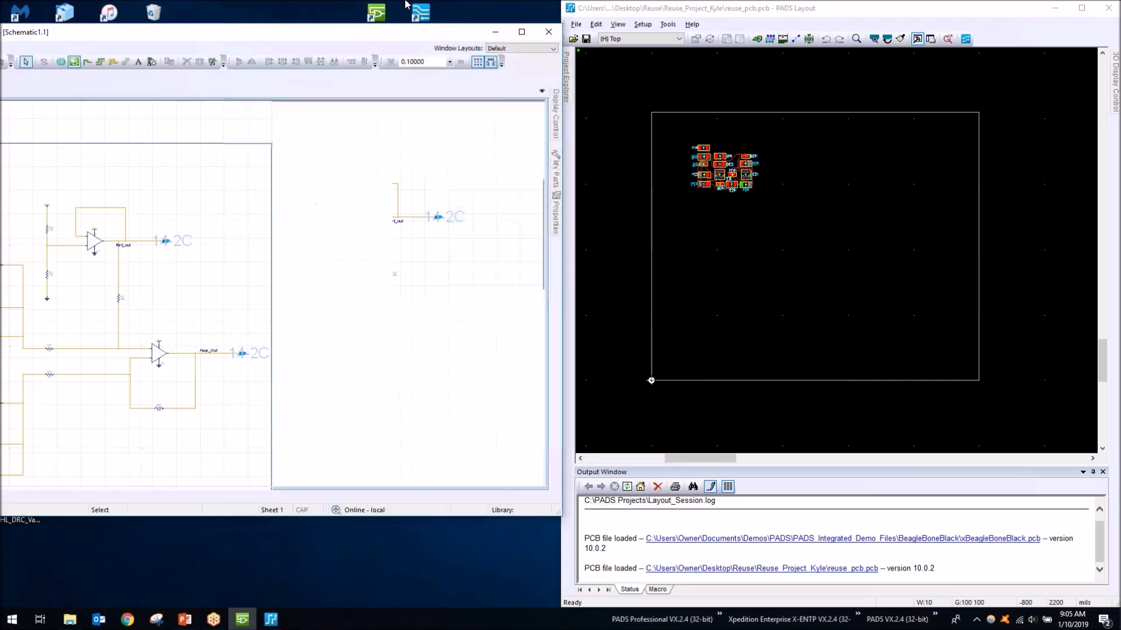
mouse_move(4, 76)
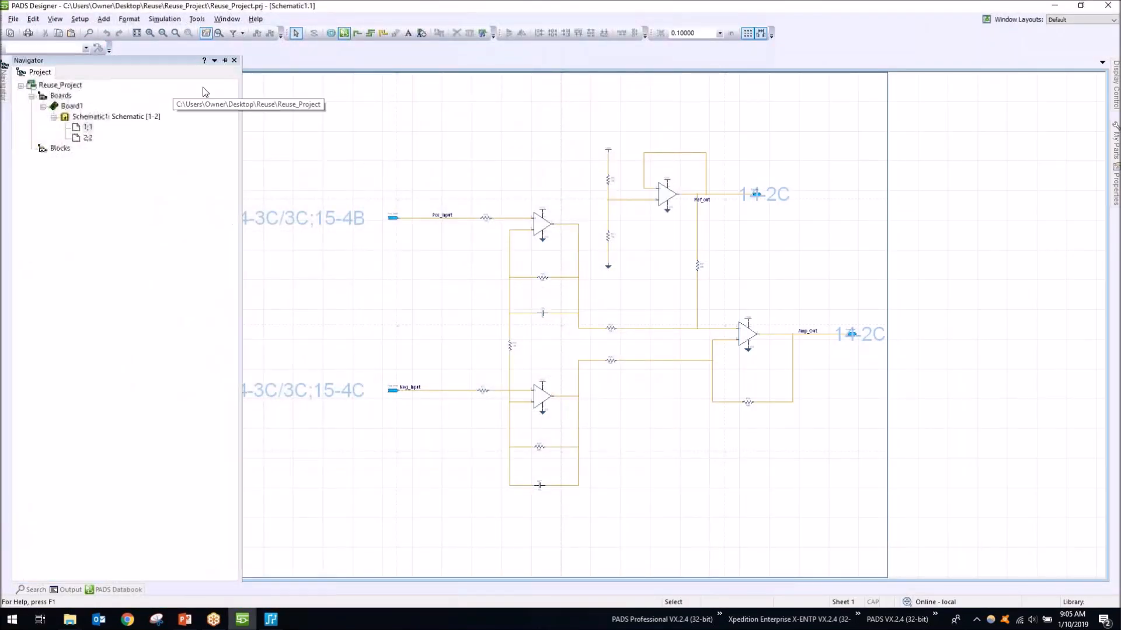
left_click(224, 60)
double_click(66, 140)
left_click_drag(542, 152, 883, 413)
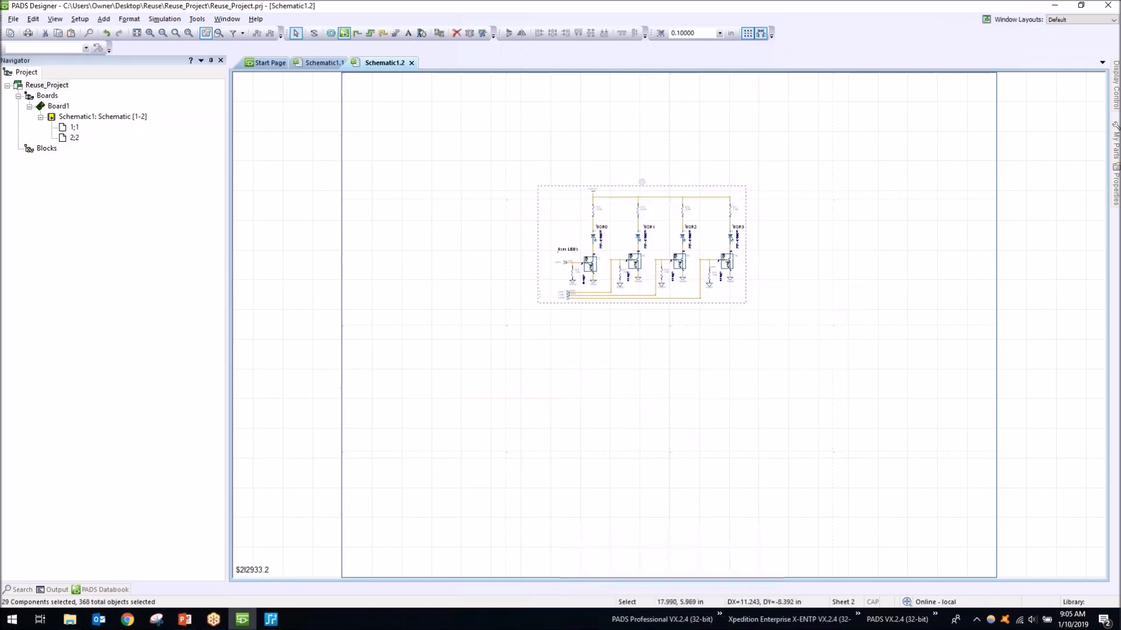
left_click(13, 19)
left_click(33, 81)
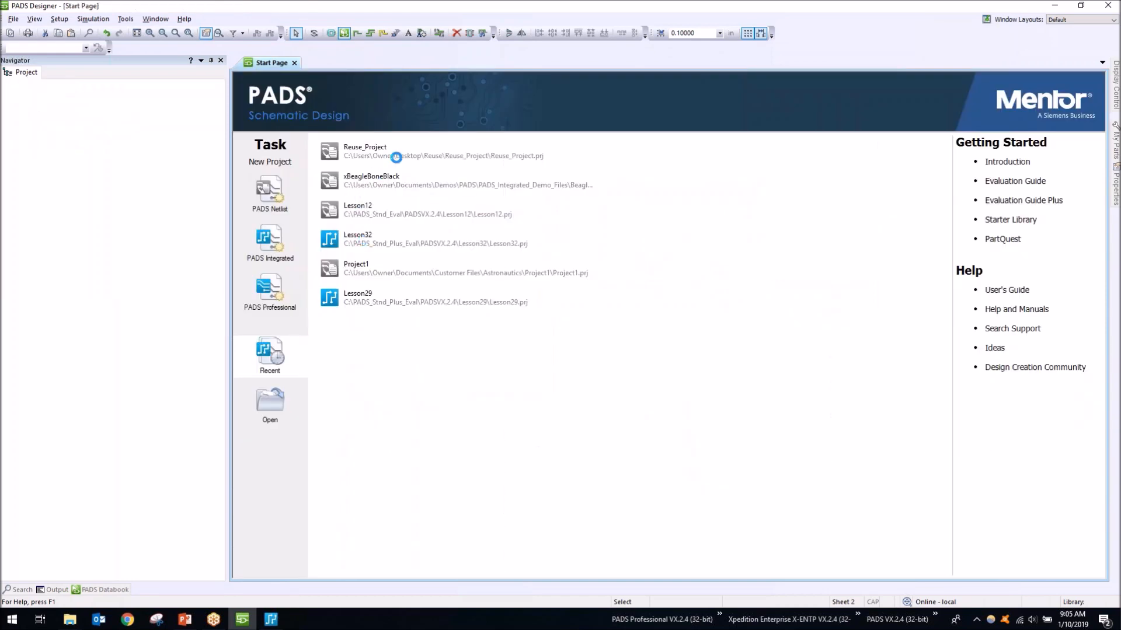
left_click(407, 148)
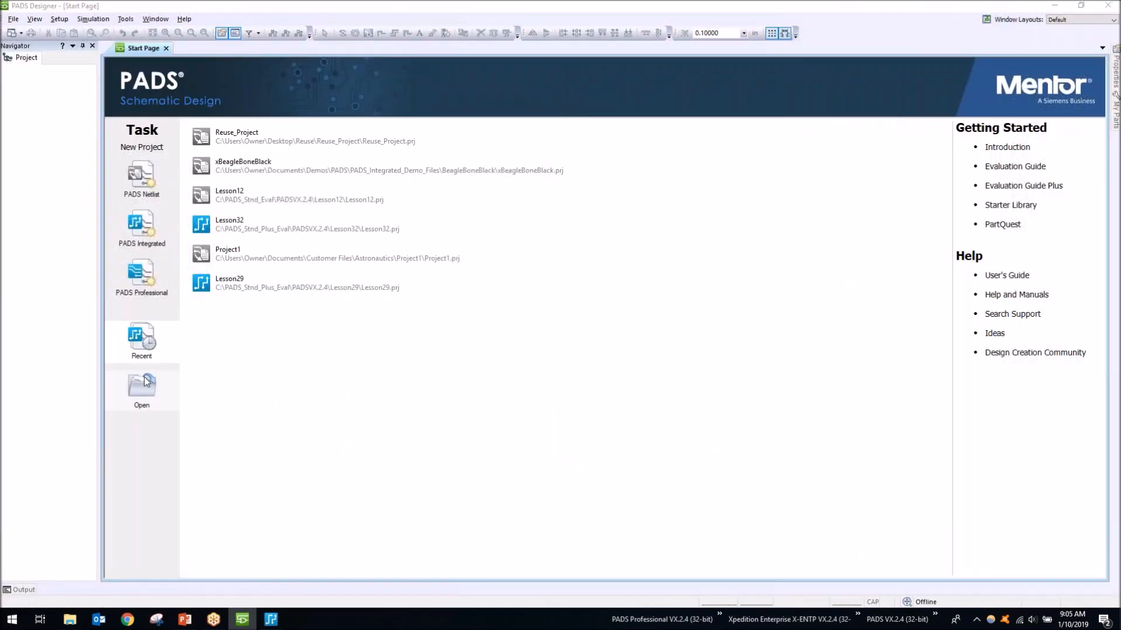
Open the name-suffixed reuse schematic project in PADS Designer from its folder inside Reuse on the Desktop.
left_click(146, 385)
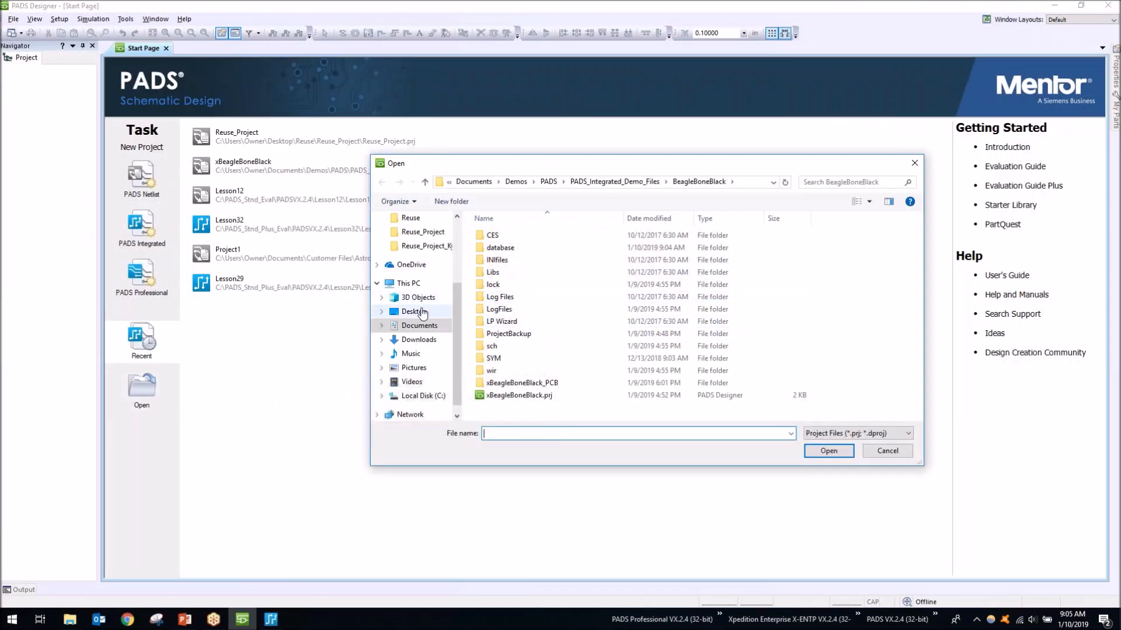
left_click(414, 311)
double_click(523, 268)
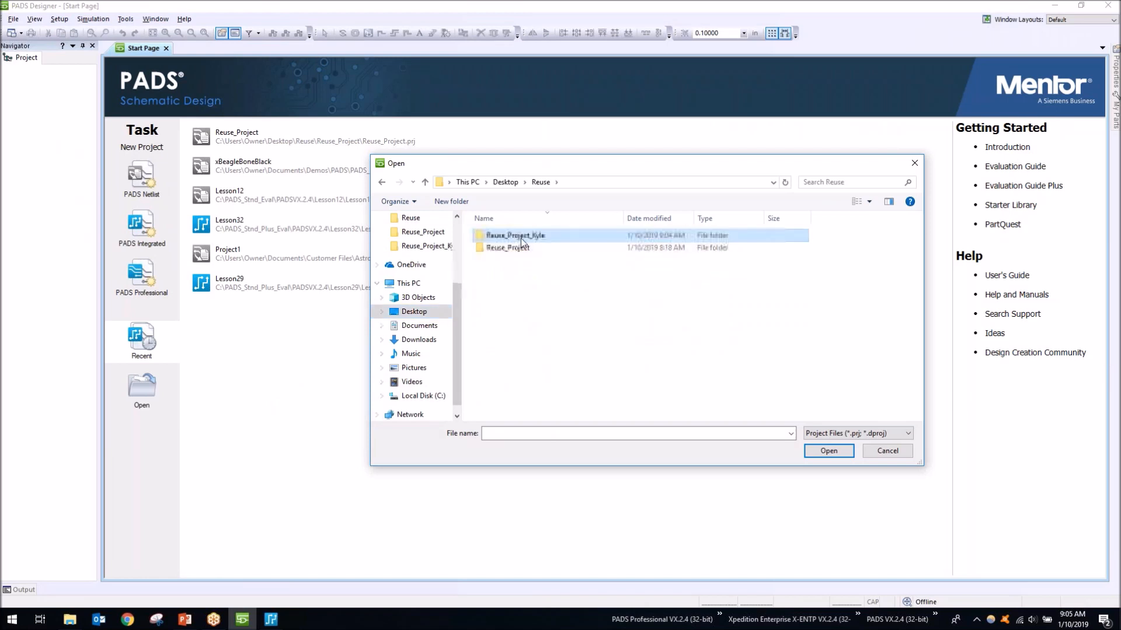
double_click(521, 238)
double_click(519, 322)
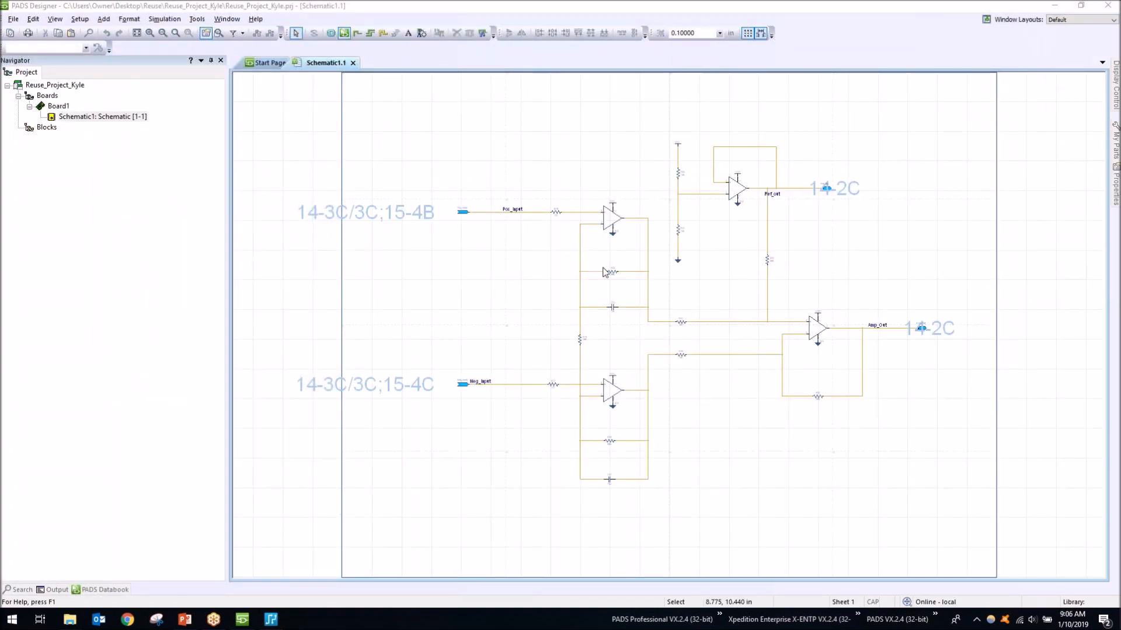
Add a second sheet to the board schematic, review the amplifier circuit on sheet 1 and return to sheet 2.
left_click(13, 19)
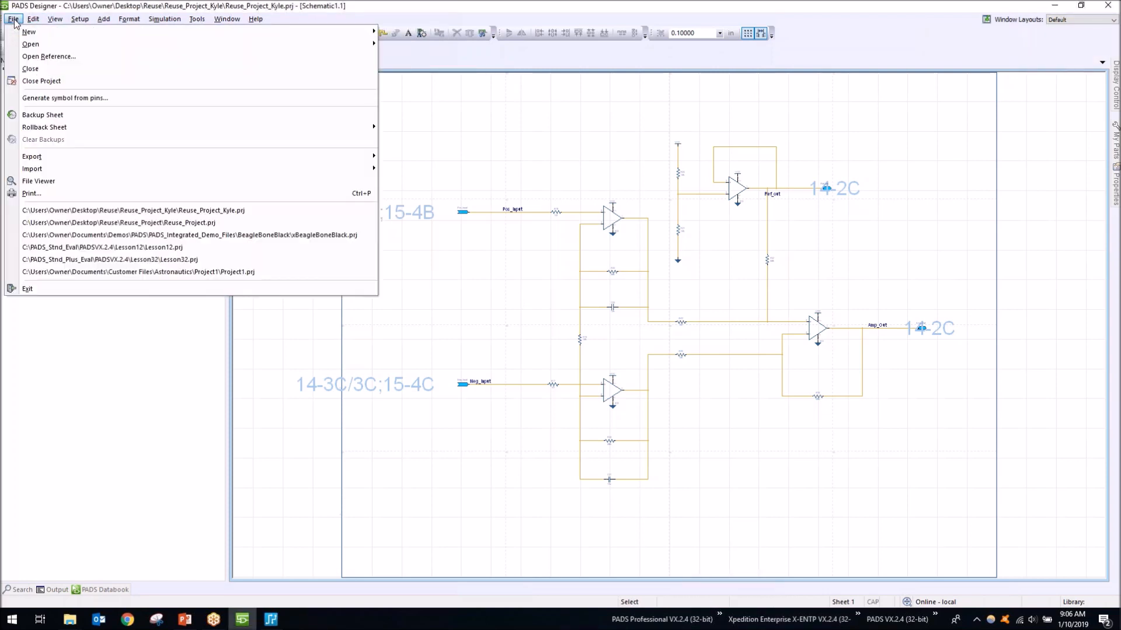
mouse_move(30, 35)
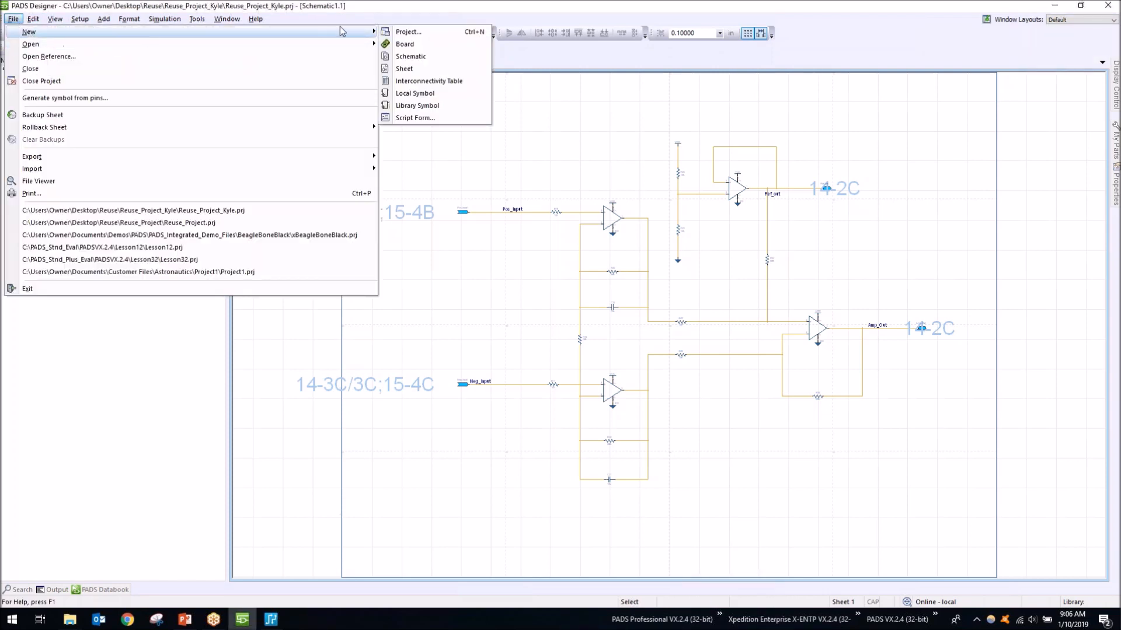
left_click(412, 69)
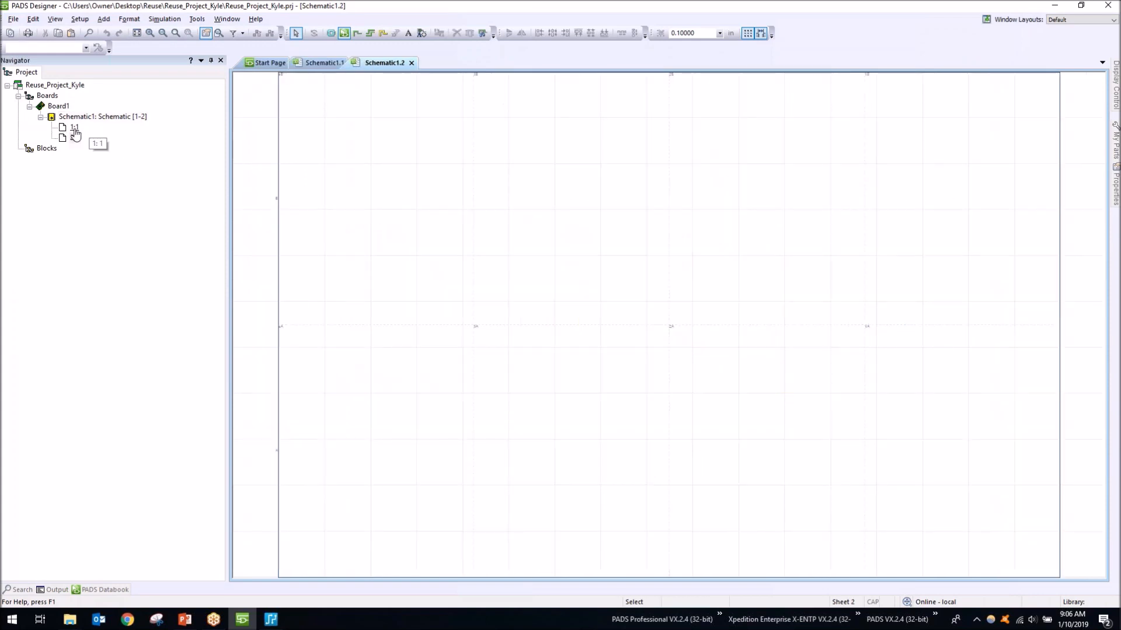
double_click(75, 130)
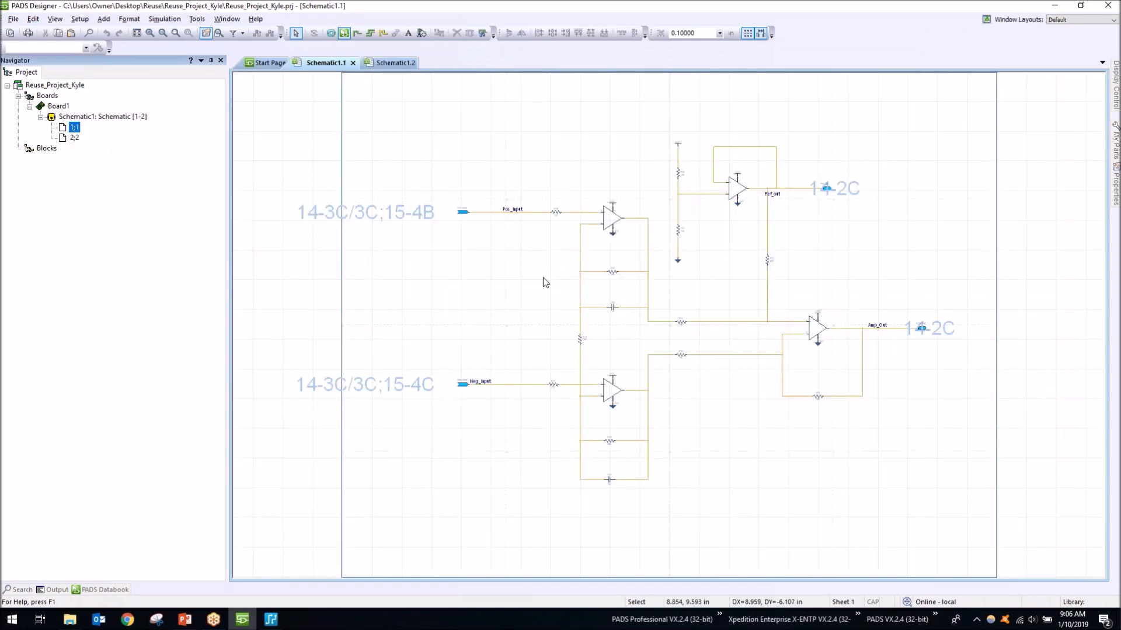
double_click(75, 138)
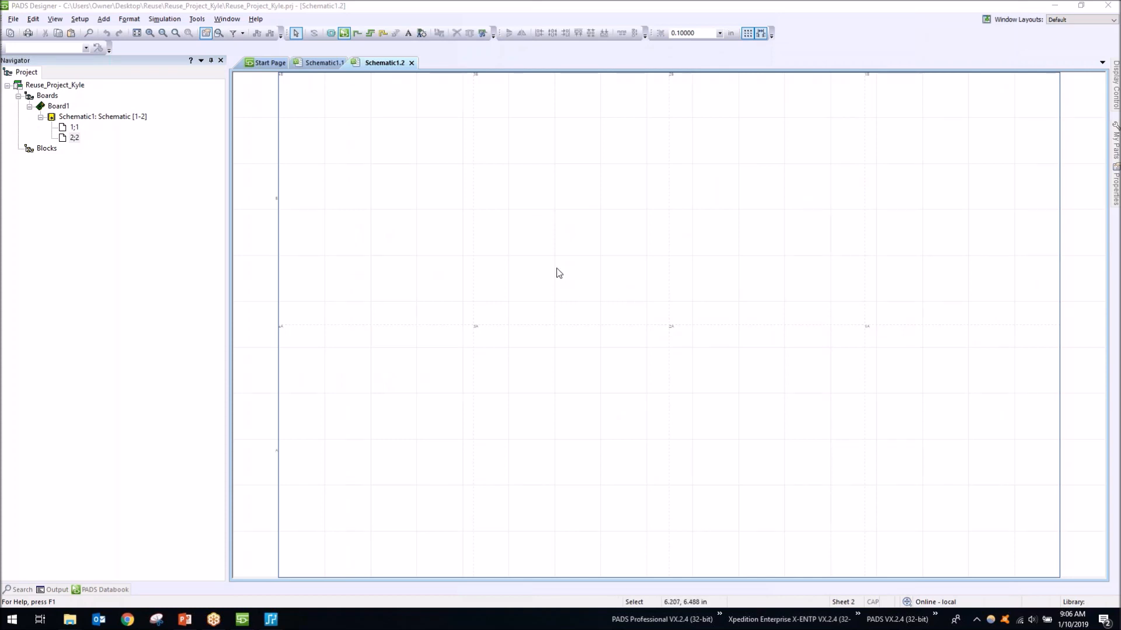
Open the BeagleBoneBlack LED / Configuration / Reset block from xBeagleBoneBlack.prj in the BeagleBoneBlack folder under Documents, Demos, PADS, PADS_Integrated_Demo_Files.
left_click(198, 19)
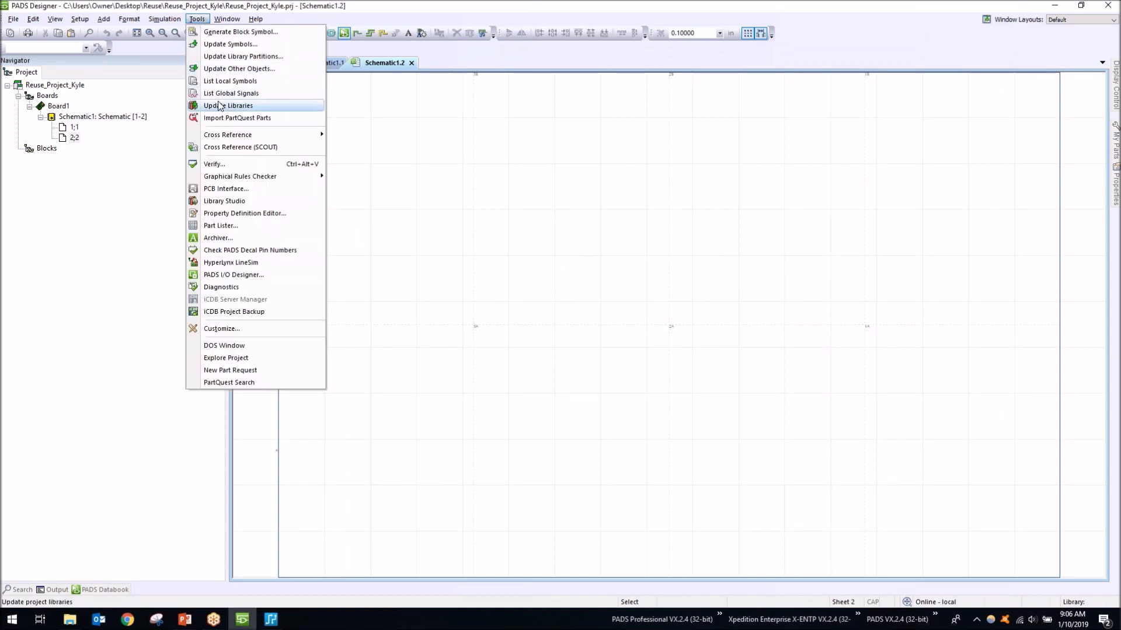
left_click(81, 4)
left_click(12, 19)
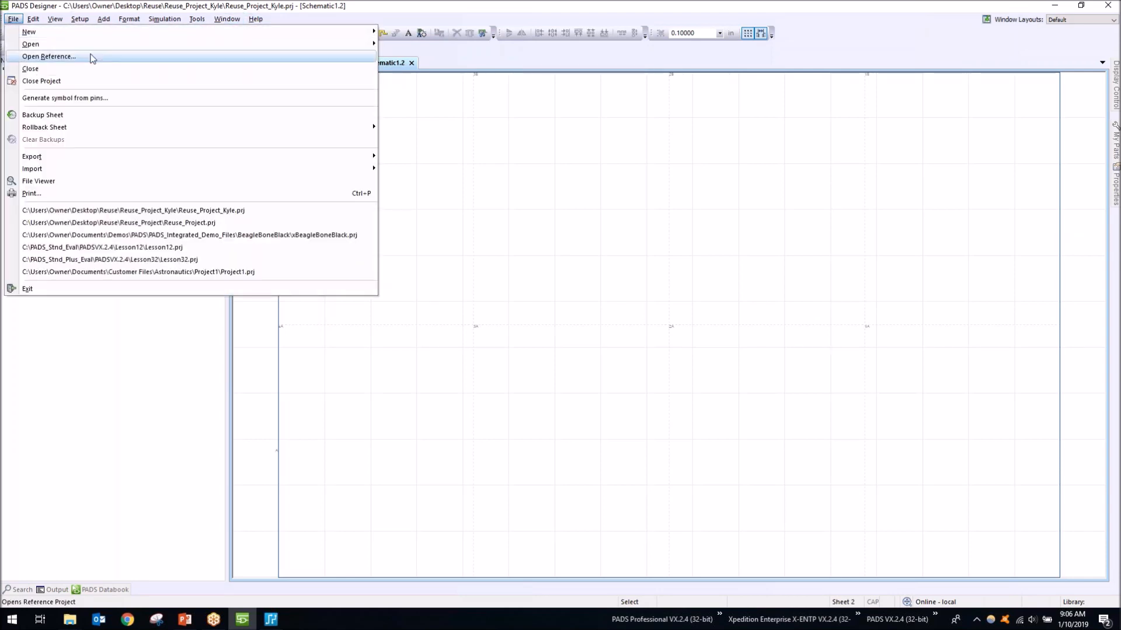
mouse_move(330, 45)
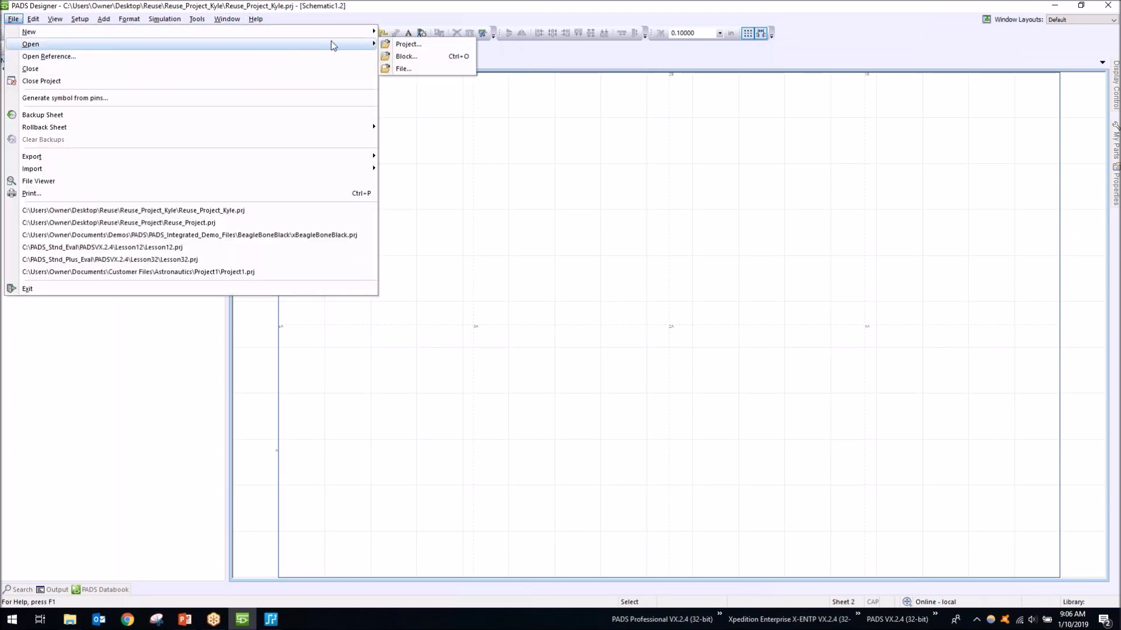
left_click(406, 56)
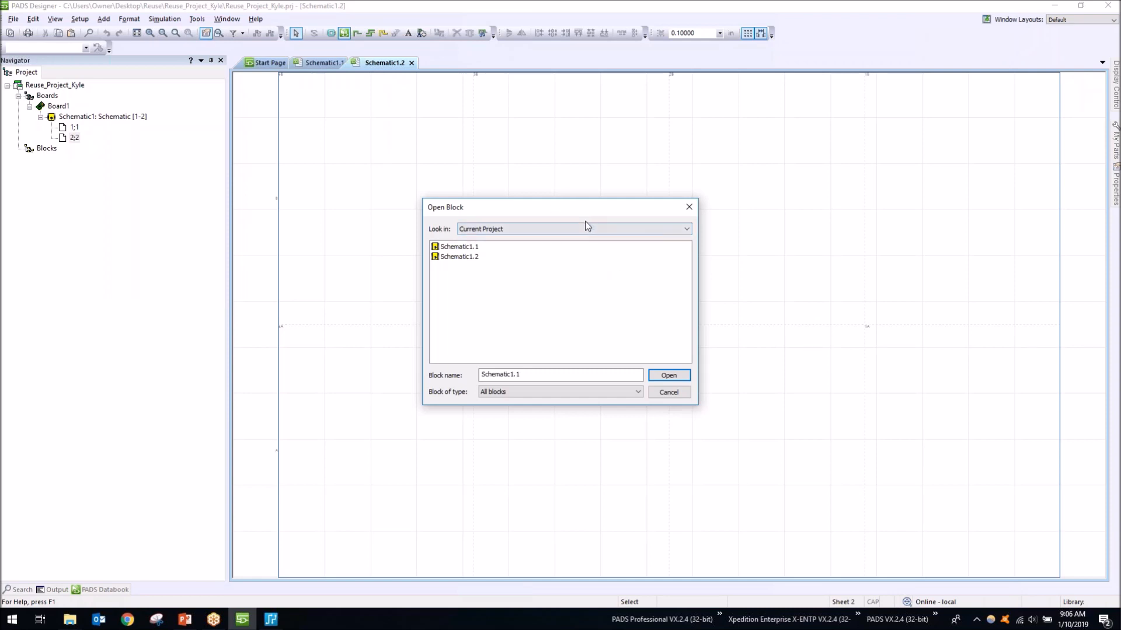
left_click(489, 231)
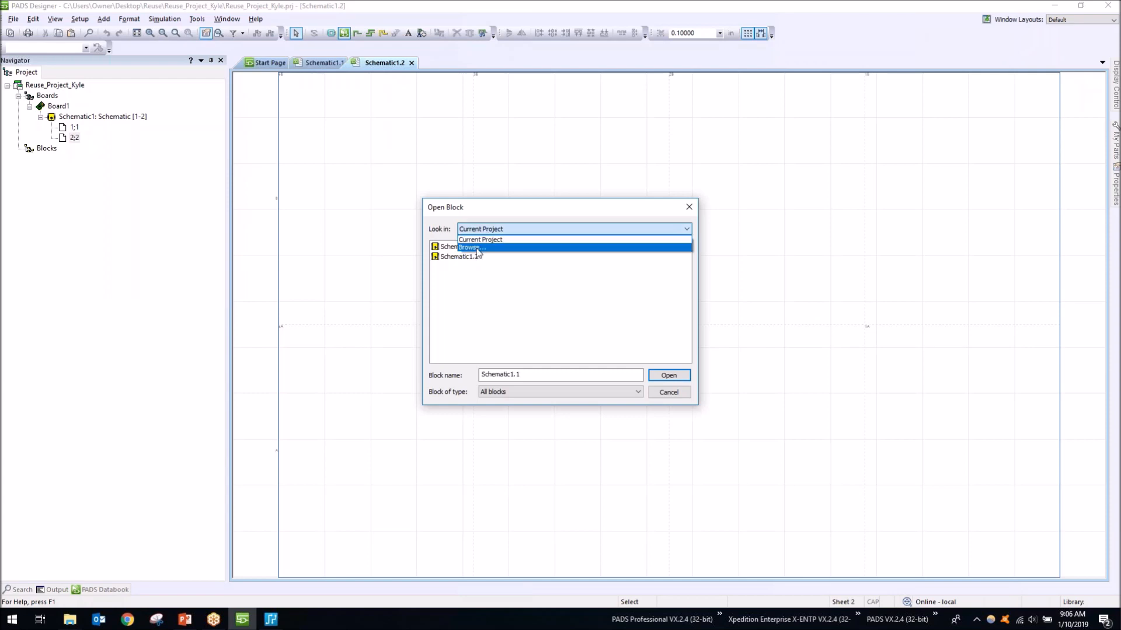
left_click(478, 248)
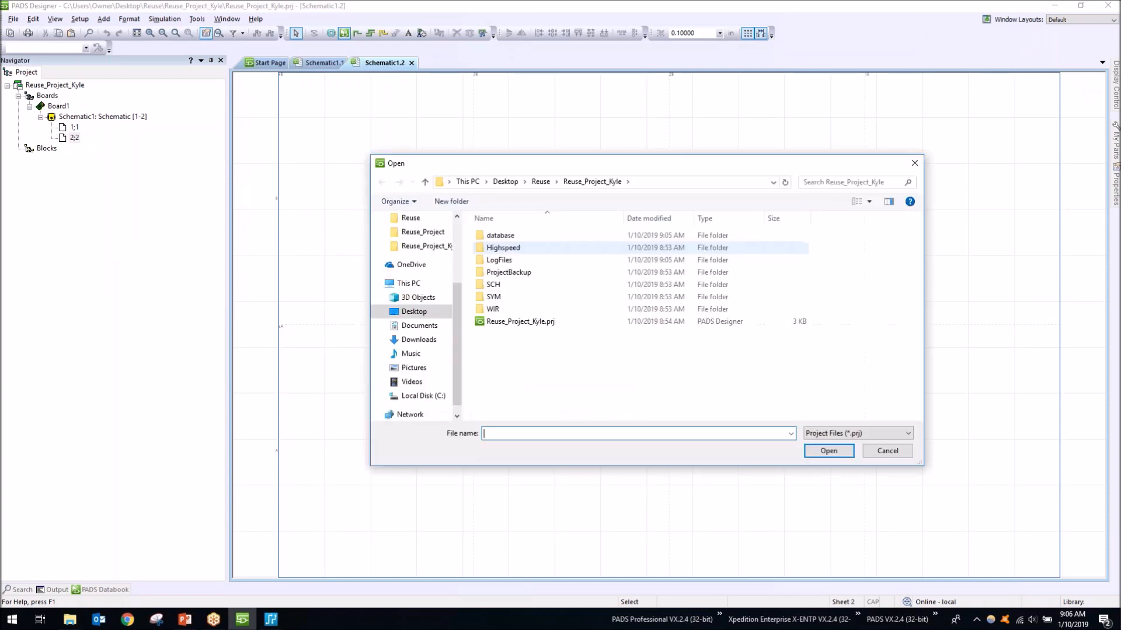
left_click_drag(530, 164, 725, 158)
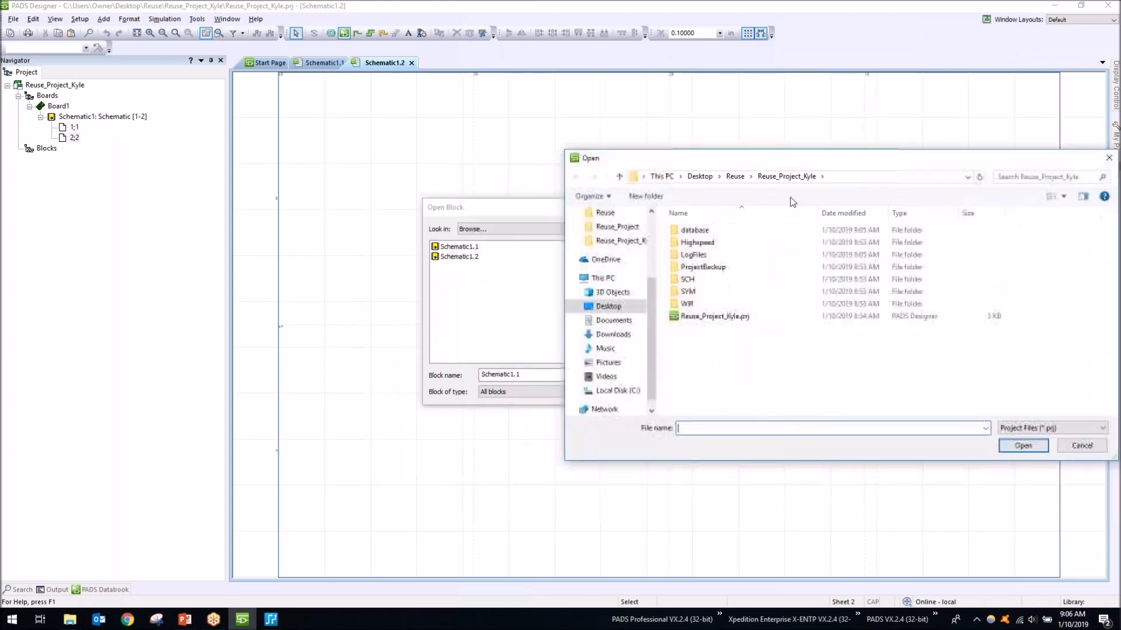
left_click(613, 322)
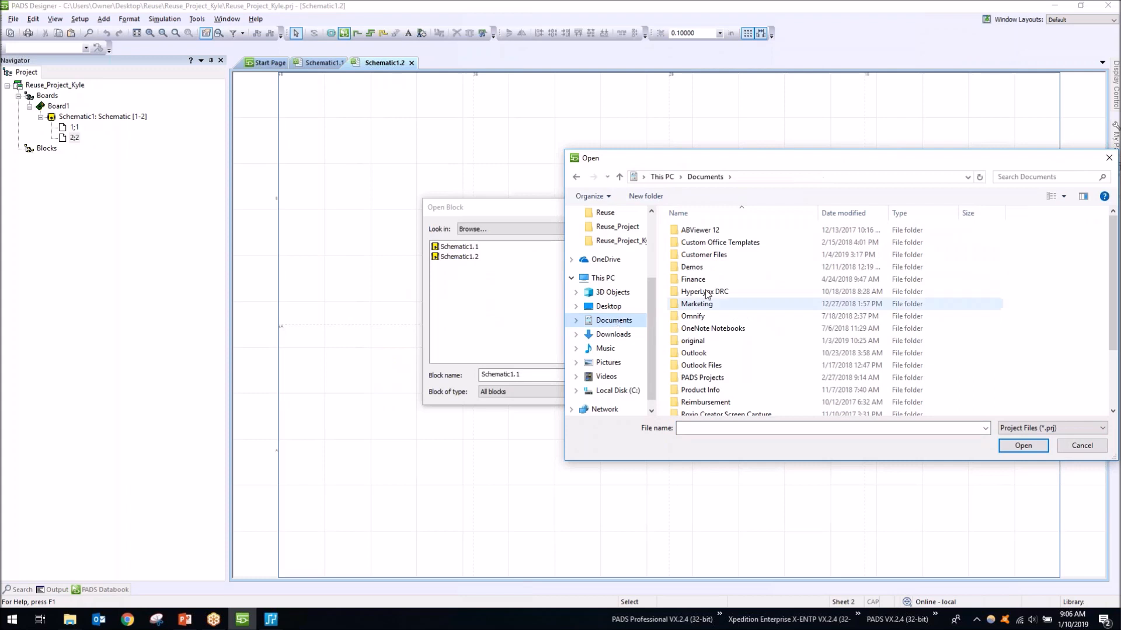
double_click(709, 268)
double_click(705, 255)
double_click(705, 256)
double_click(708, 243)
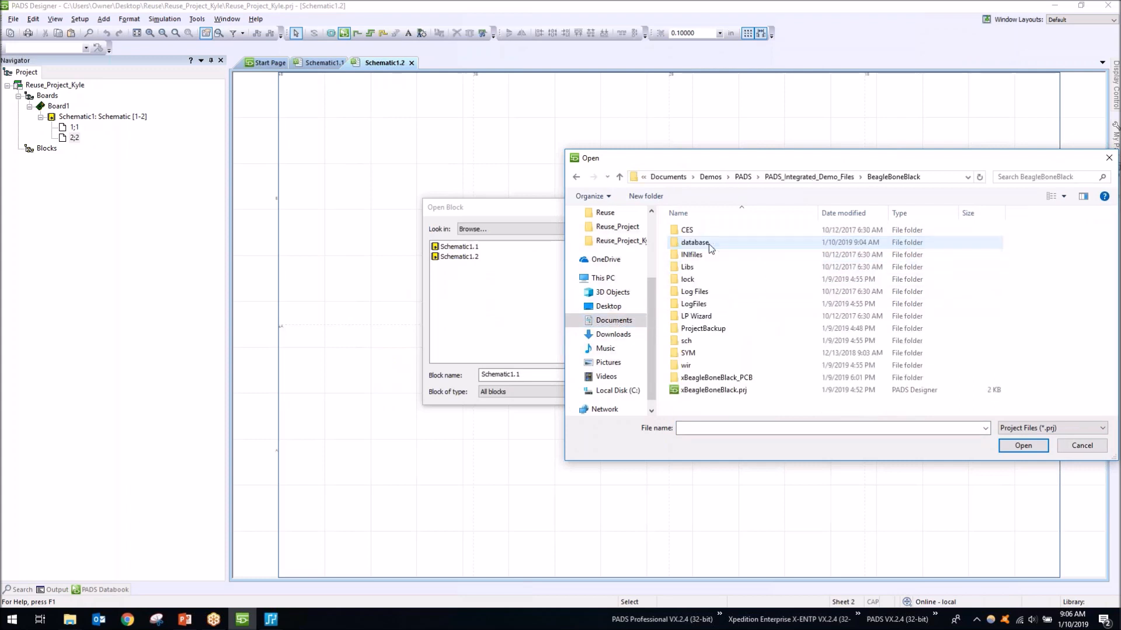
double_click(719, 394)
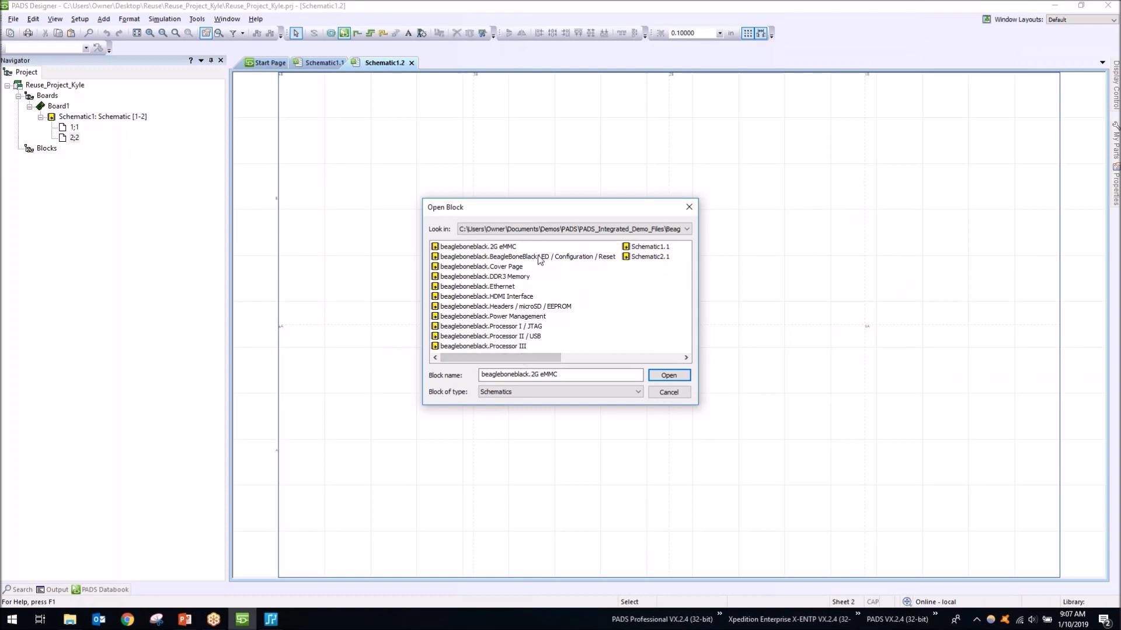
left_click(524, 258)
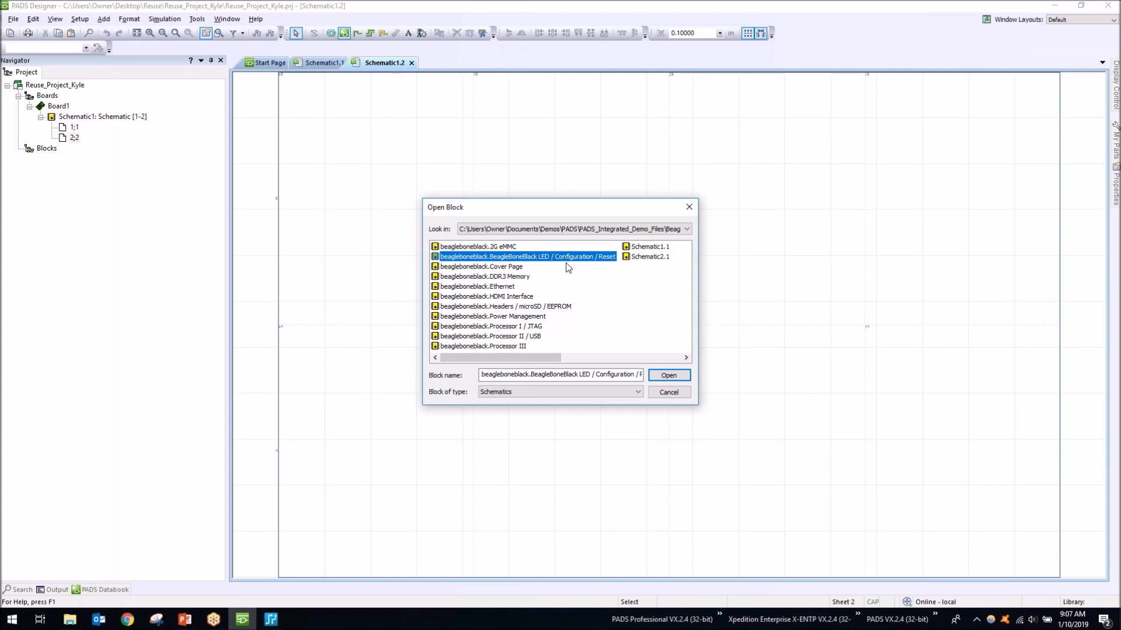
left_click(667, 376)
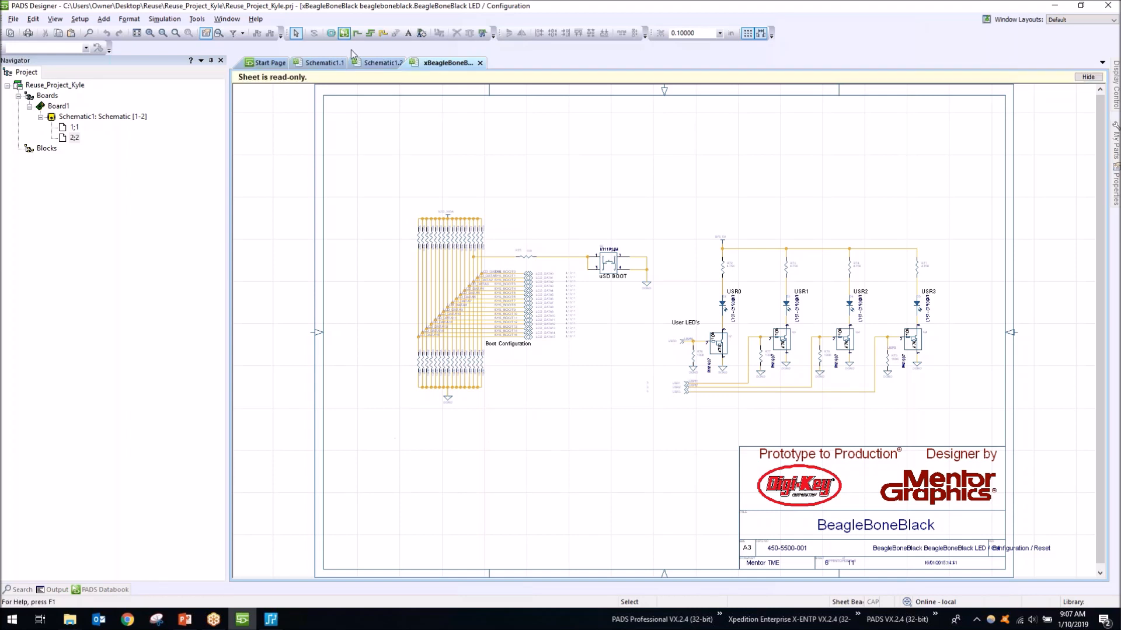
Try to select the User LED circuit after changing the selection filter, and close the BeagleBoneBlack sheet.
left_click(243, 33)
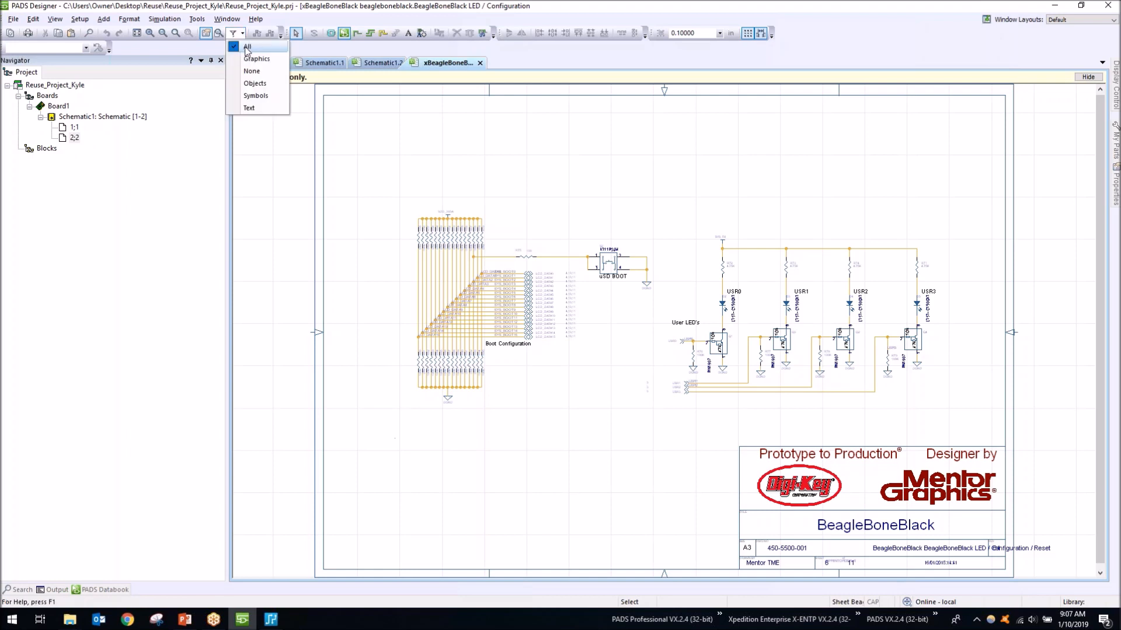
left_click(246, 48)
left_click_drag(659, 205, 958, 418)
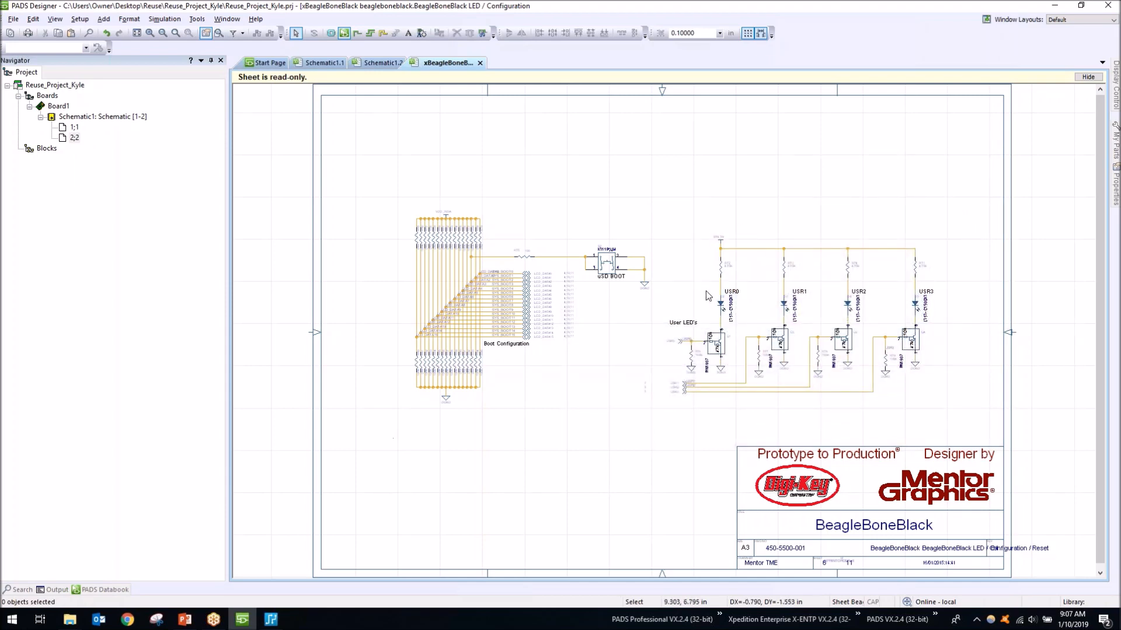
scroll(524, 302, "down", 1)
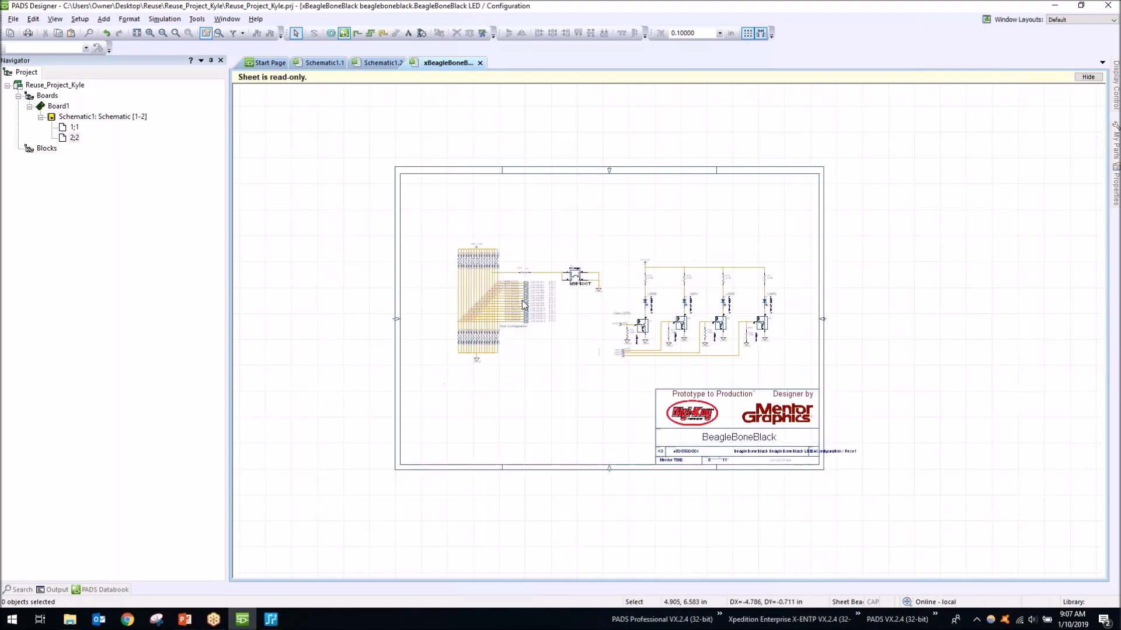
scroll(525, 303, "up", 3)
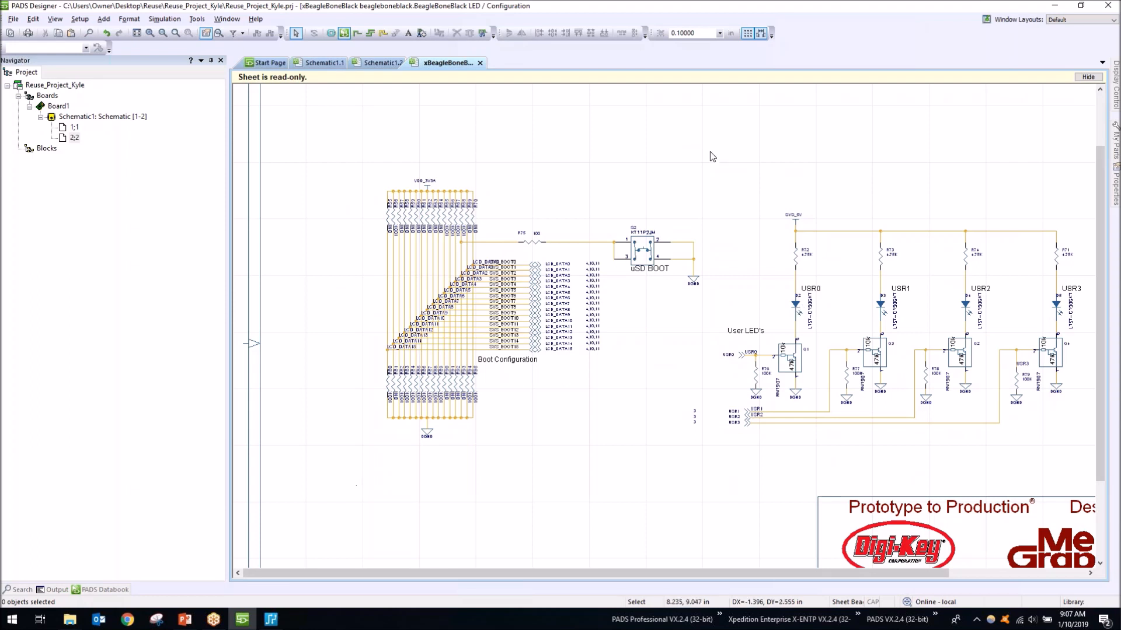
left_click(480, 63)
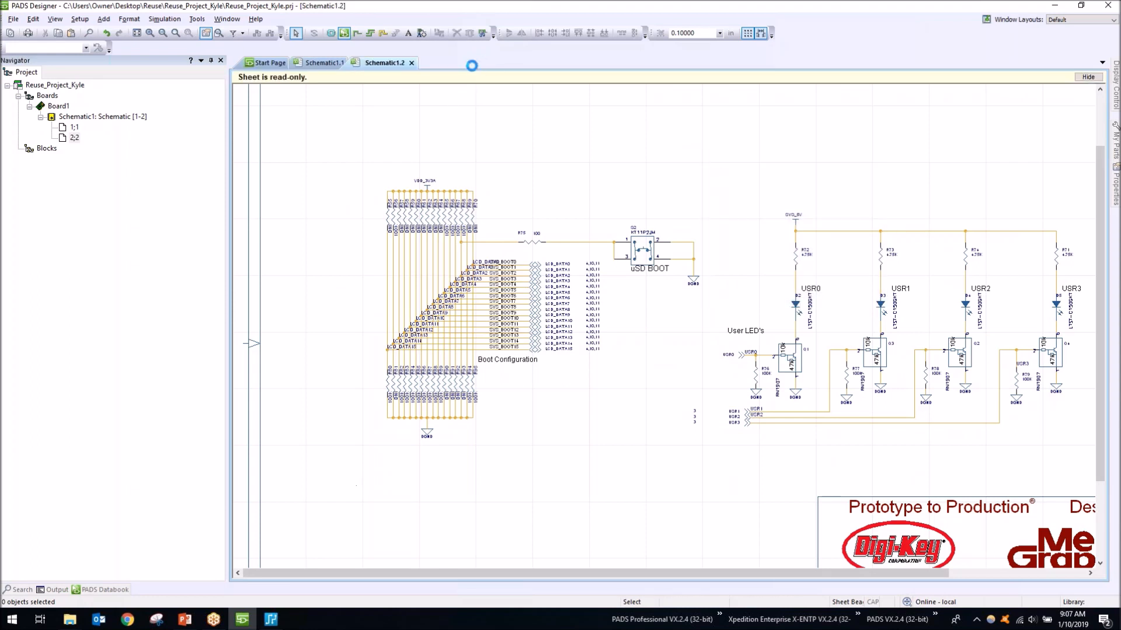
Reopen the BeagleBoneBlack LED / Configuration / Reset block by browsing to xBeagleBoneBlack.prj.
left_click(12, 20)
mouse_move(33, 44)
left_click(403, 55)
left_click(607, 229)
left_click(556, 255)
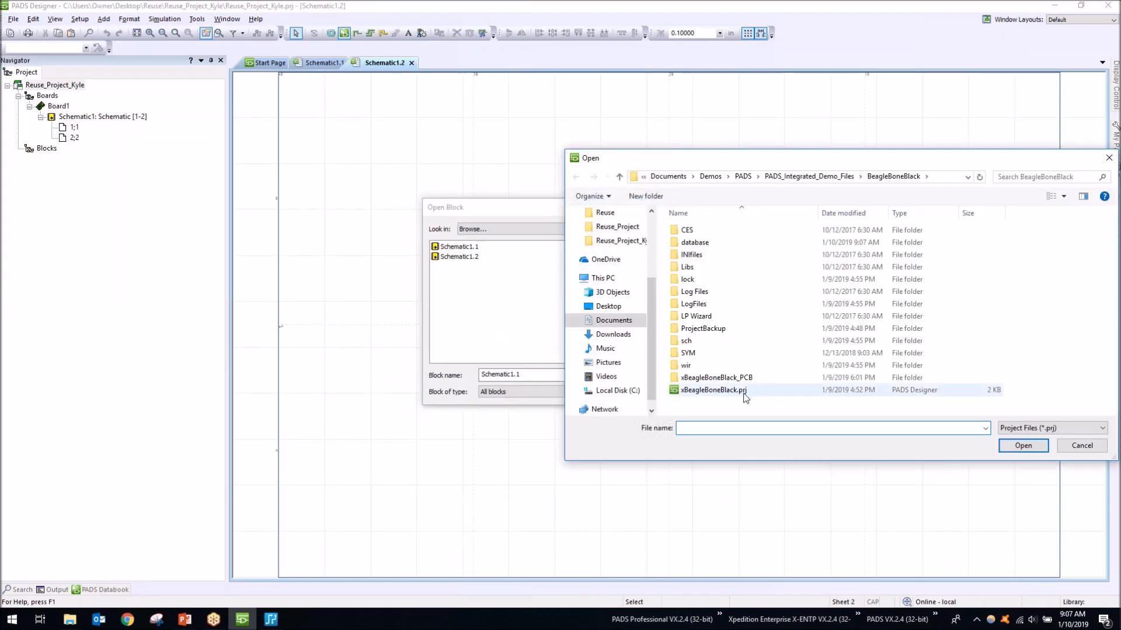
double_click(718, 390)
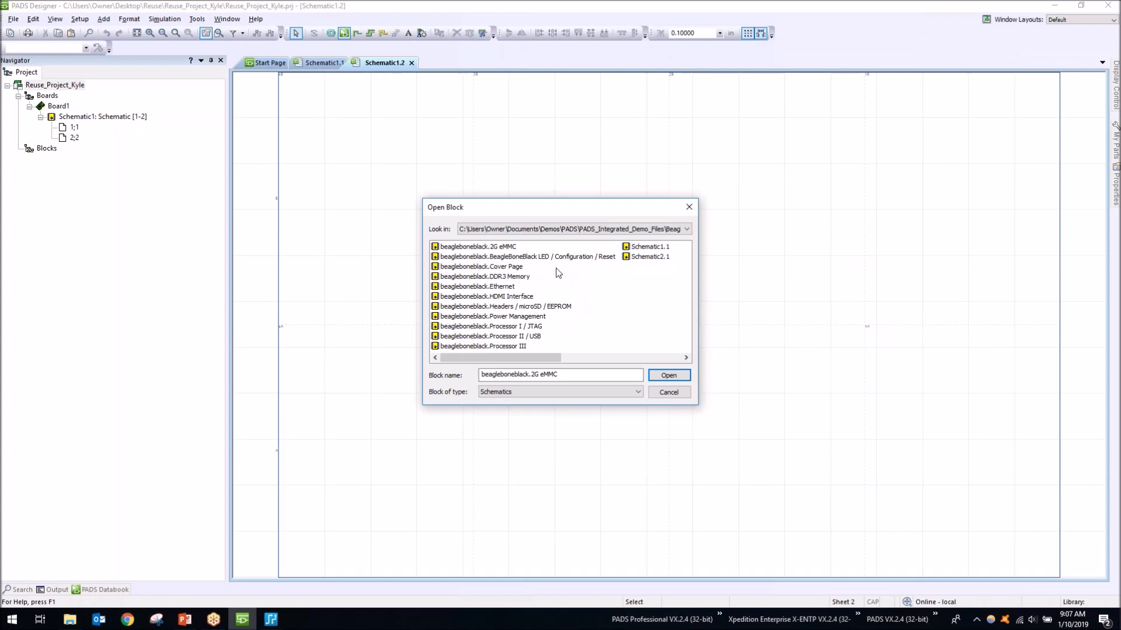
double_click(552, 261)
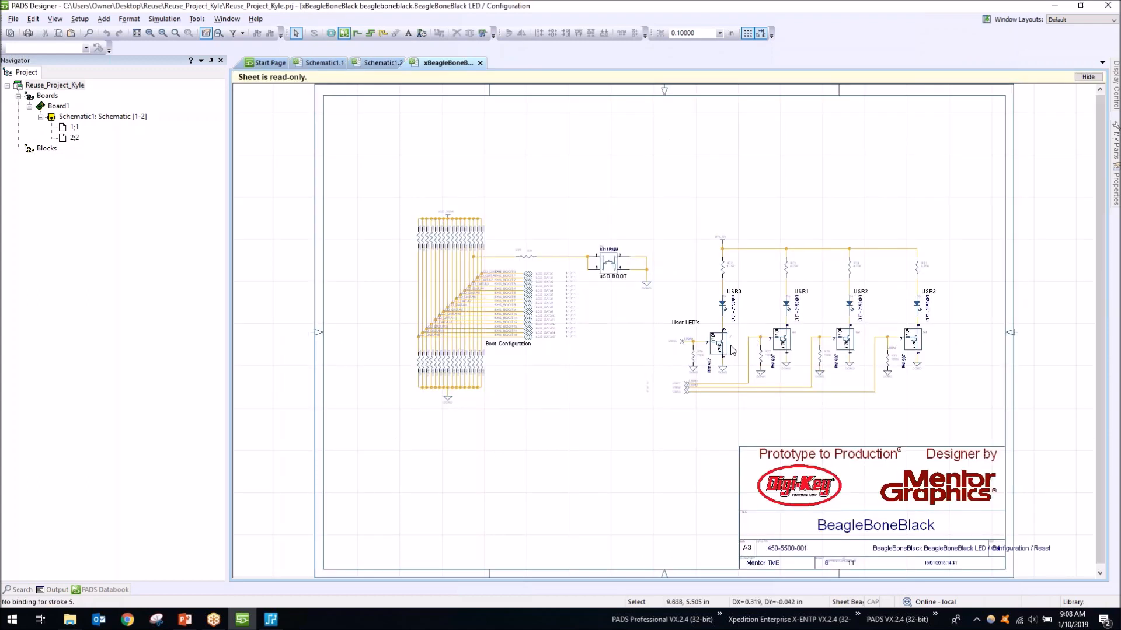
Try to select the whole User LED circuit on the read-only BeagleBoneBlack sheet.
scroll(705, 324, "down", 1)
double_click(705, 311)
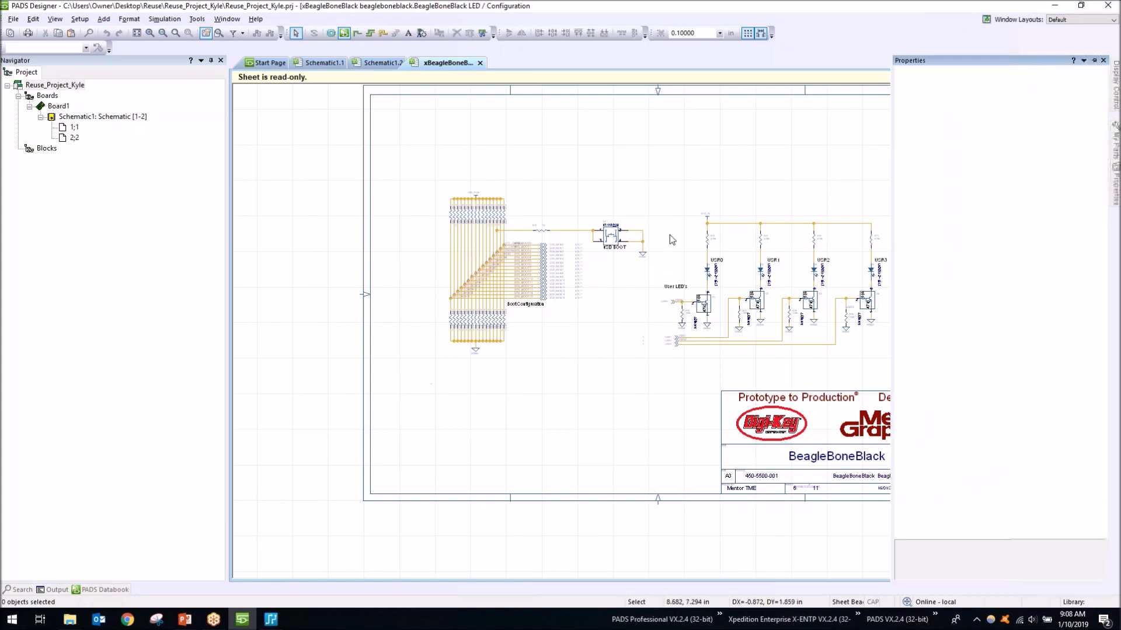
left_click(660, 180)
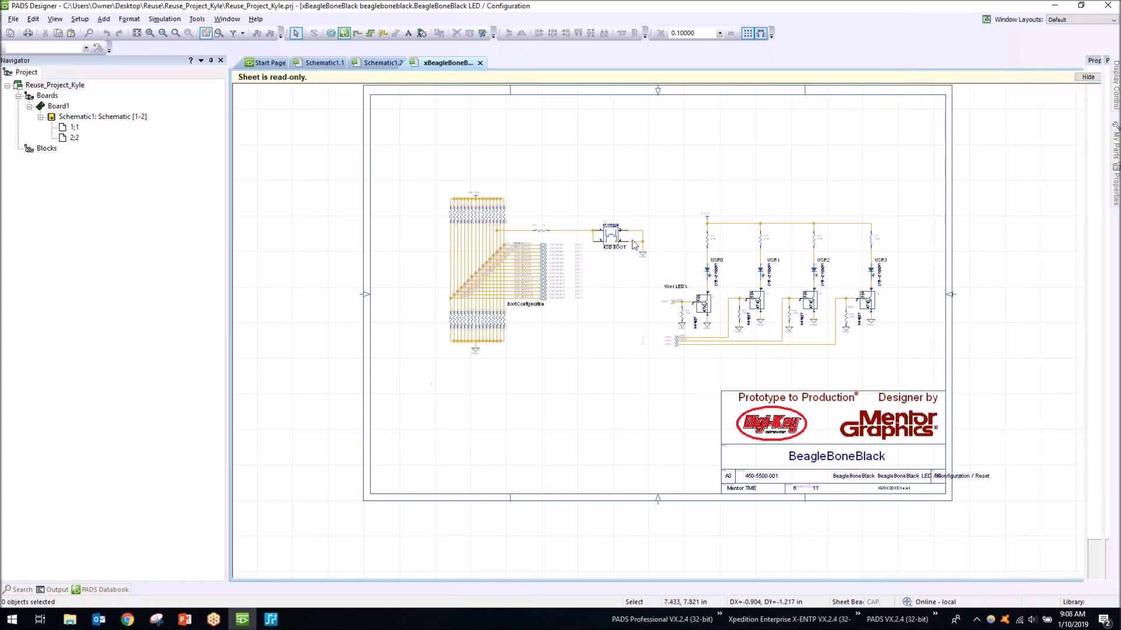
left_click_drag(666, 196, 896, 364)
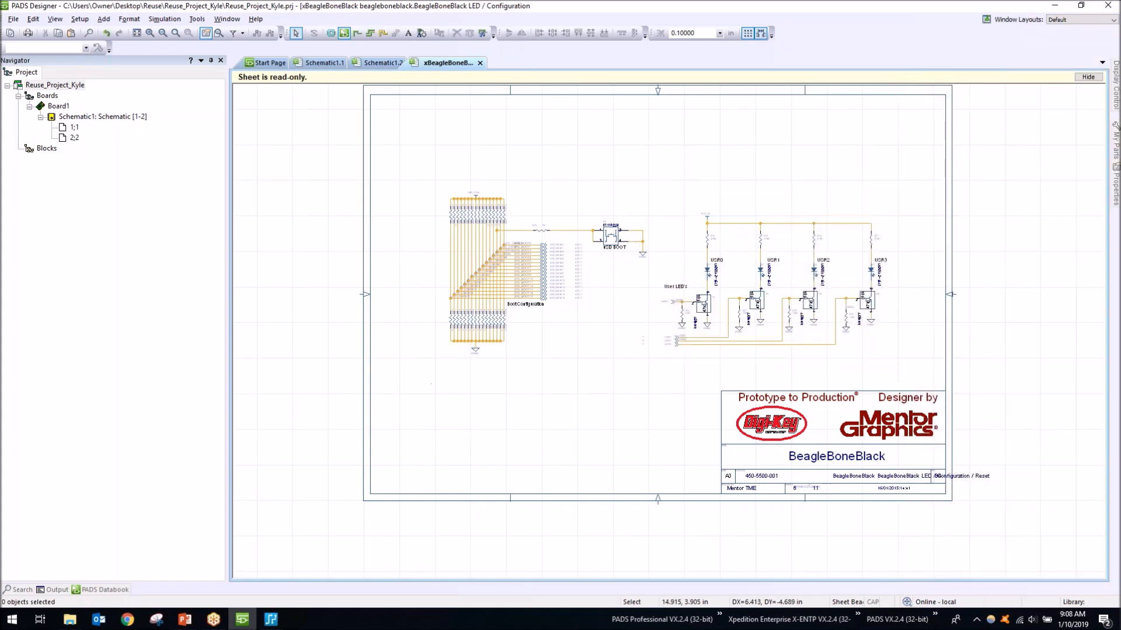
left_click_drag(645, 150, 902, 373)
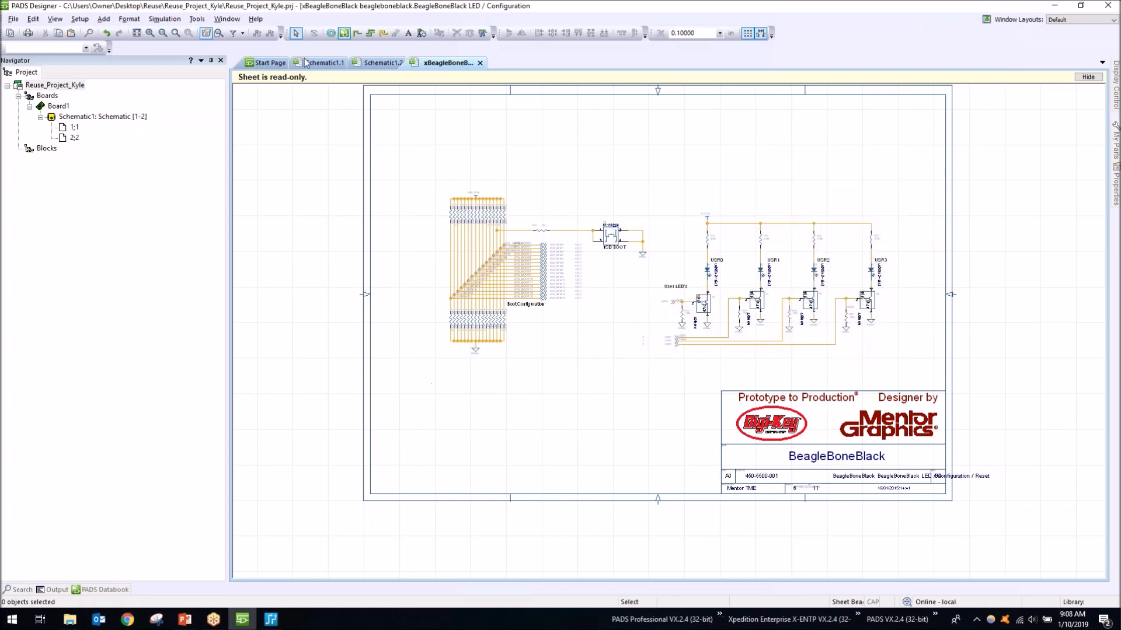
Set the selection filter to All, select the User LED circuit with USR0 to USR3, and copy it.
left_click(242, 33)
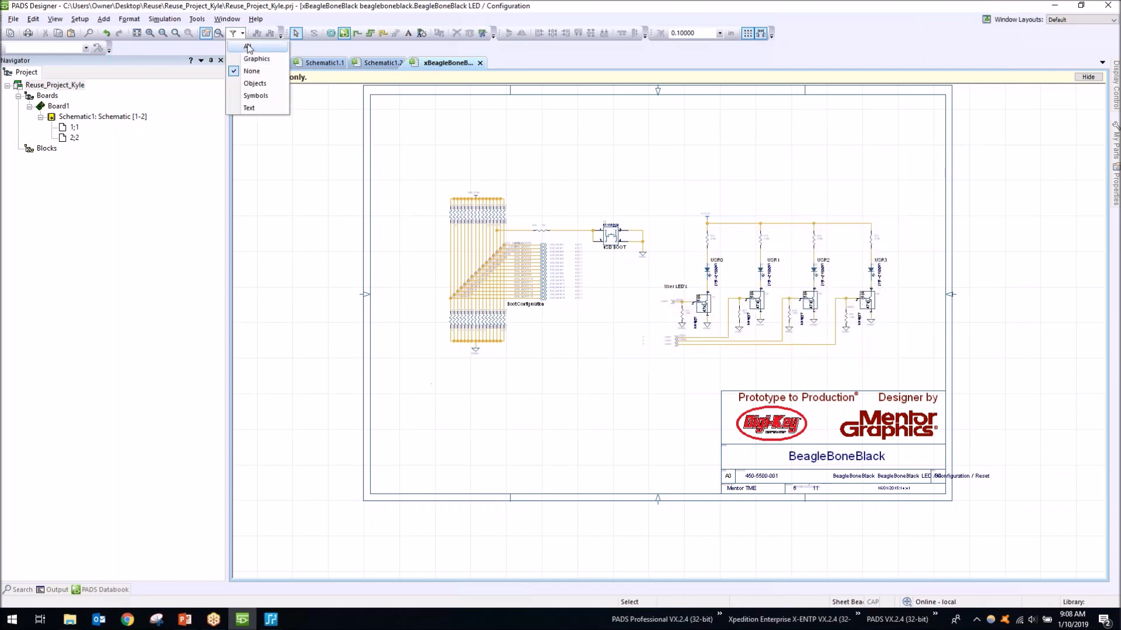
left_click(248, 46)
left_click_drag(655, 162, 917, 386)
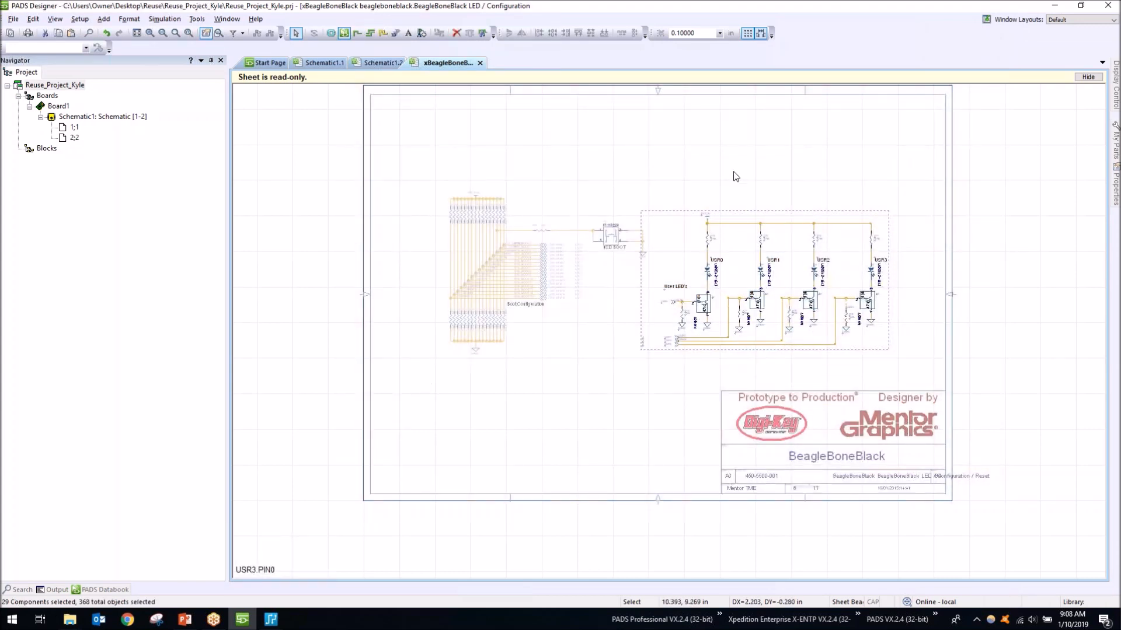
key("ctrl+c")
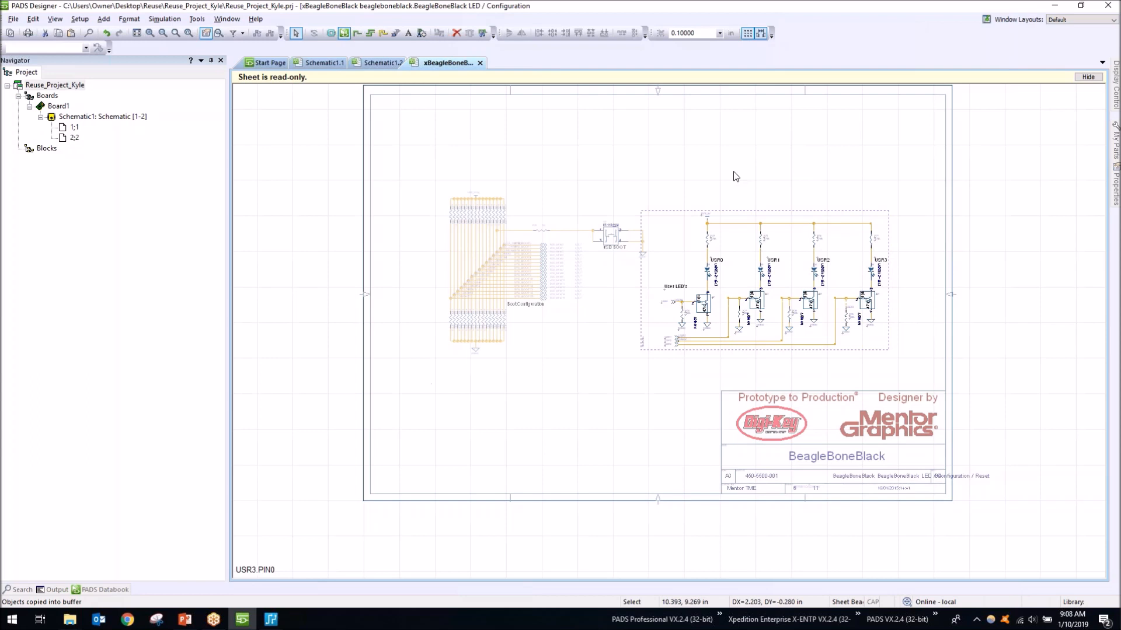
Paste one copy of the copied User LED circuit onto the empty sheet Schematic1.2, near the middle of the sheet.
left_click(375, 64)
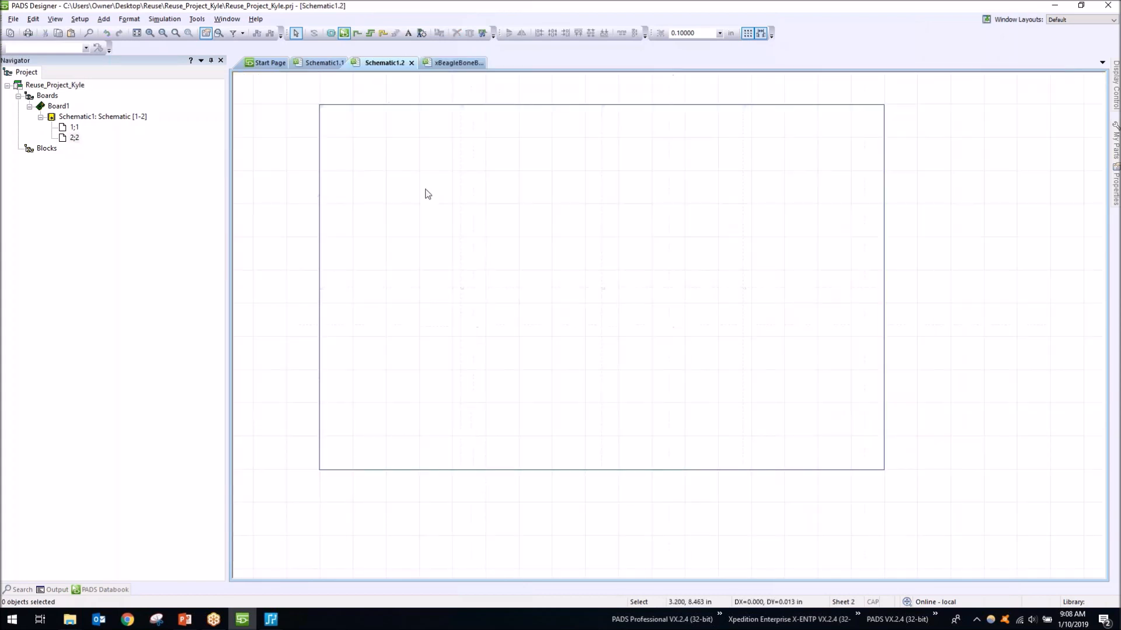
key("ctrl+v")
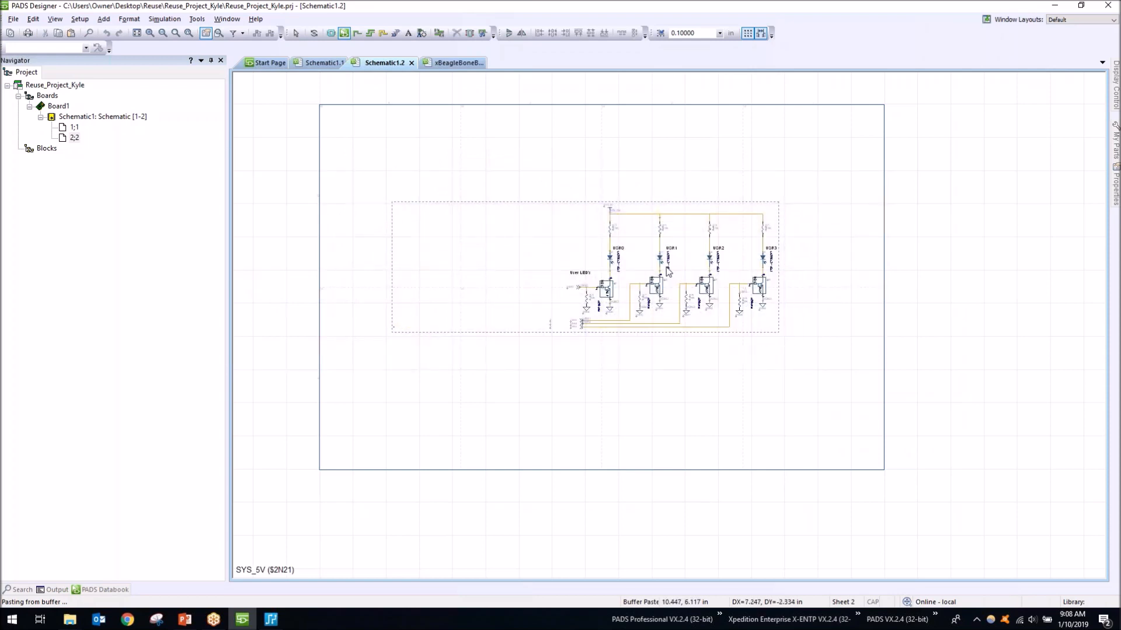
left_click(668, 271)
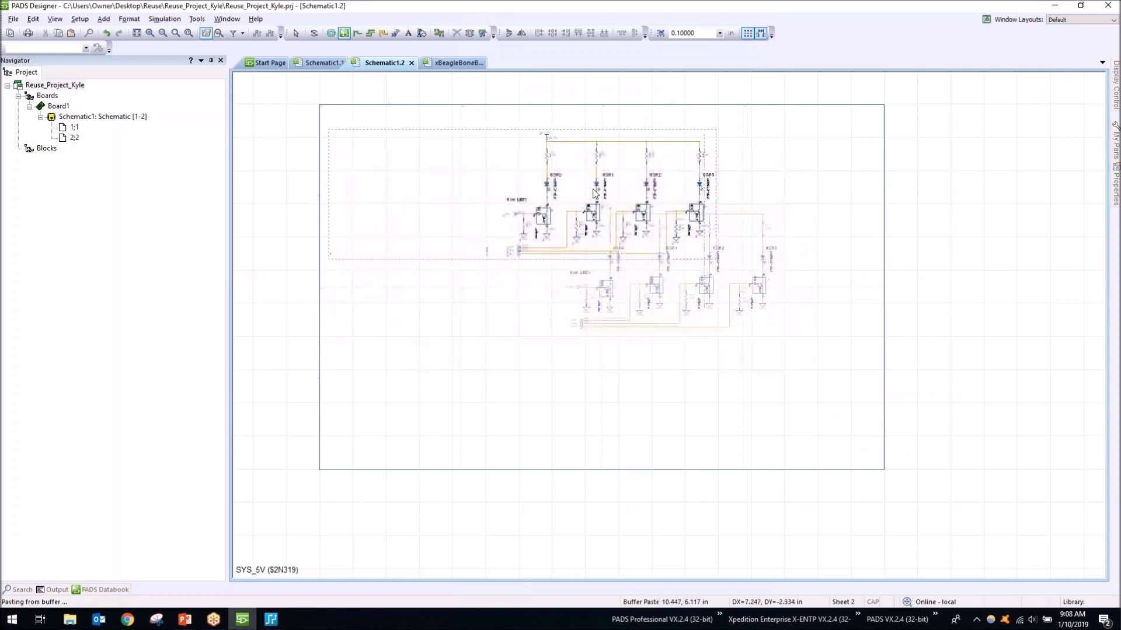
key("Escape")
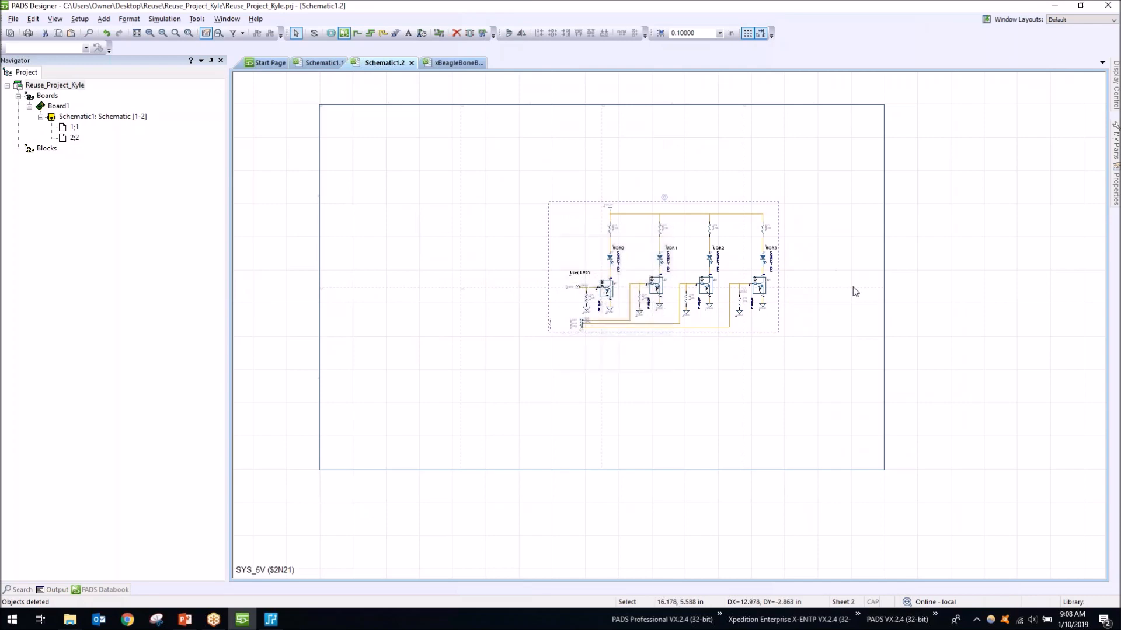
scroll(853, 289, "up", 2)
scroll(823, 275, "down", 2)
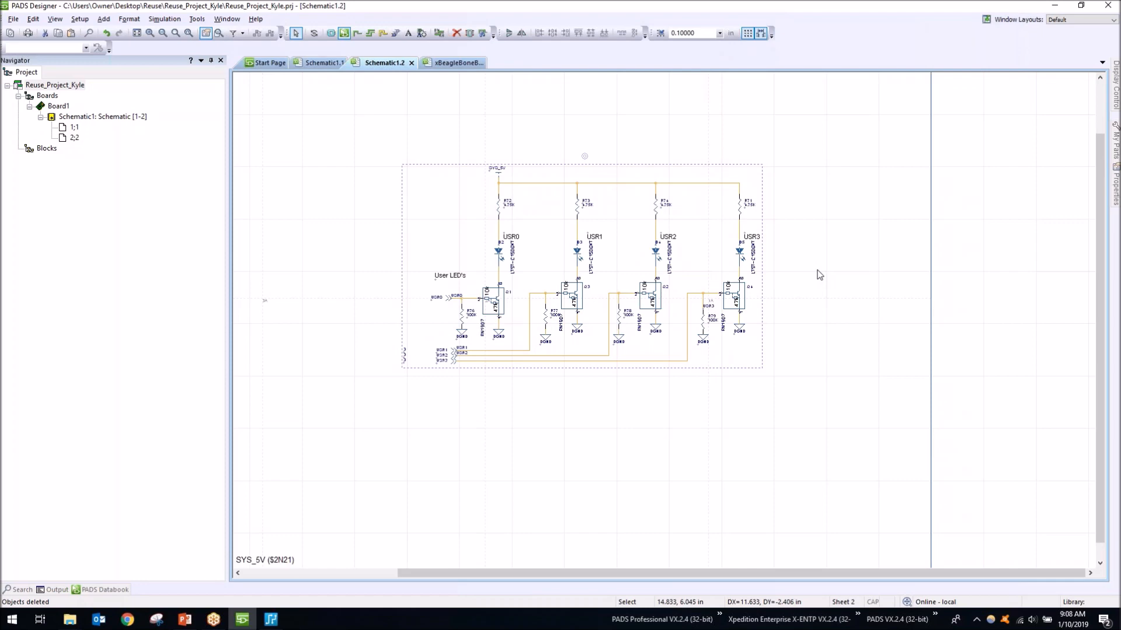
Arrange the PADS Designer and PADS Layout windows side by side and open sheet 1 of Schematic1.
left_click(270, 619)
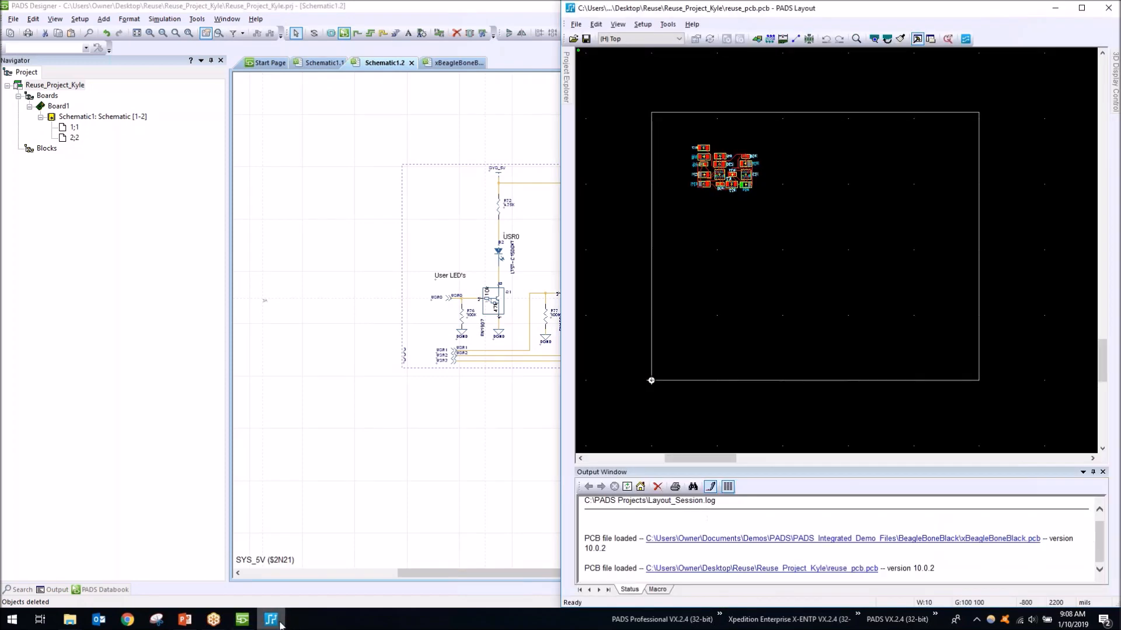
left_click_drag(517, 7, 2, 155)
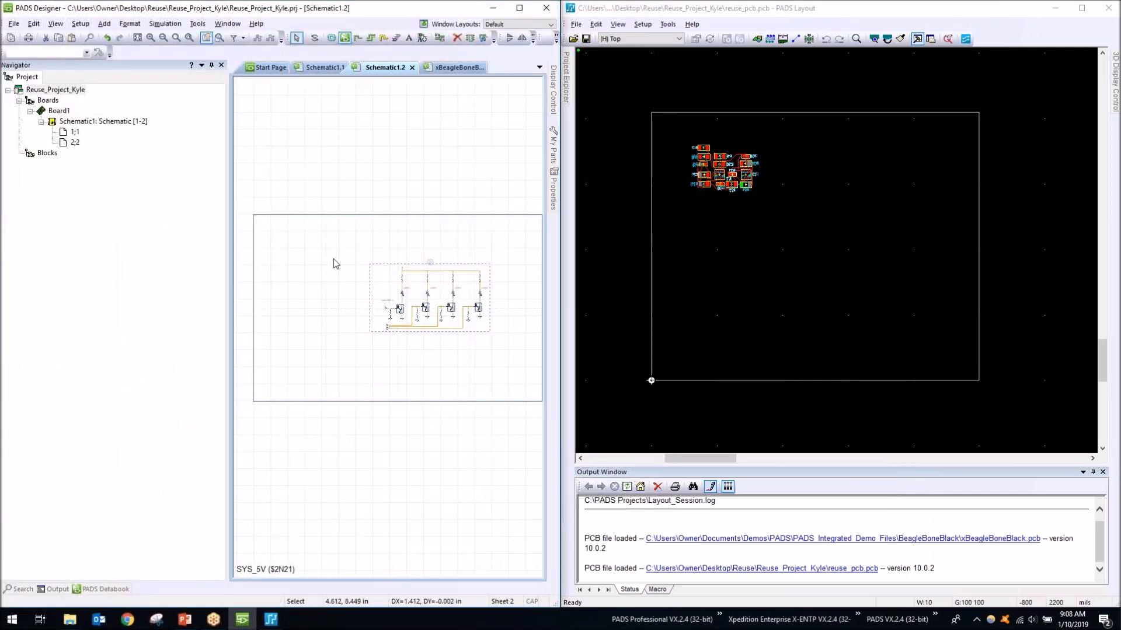
double_click(76, 133)
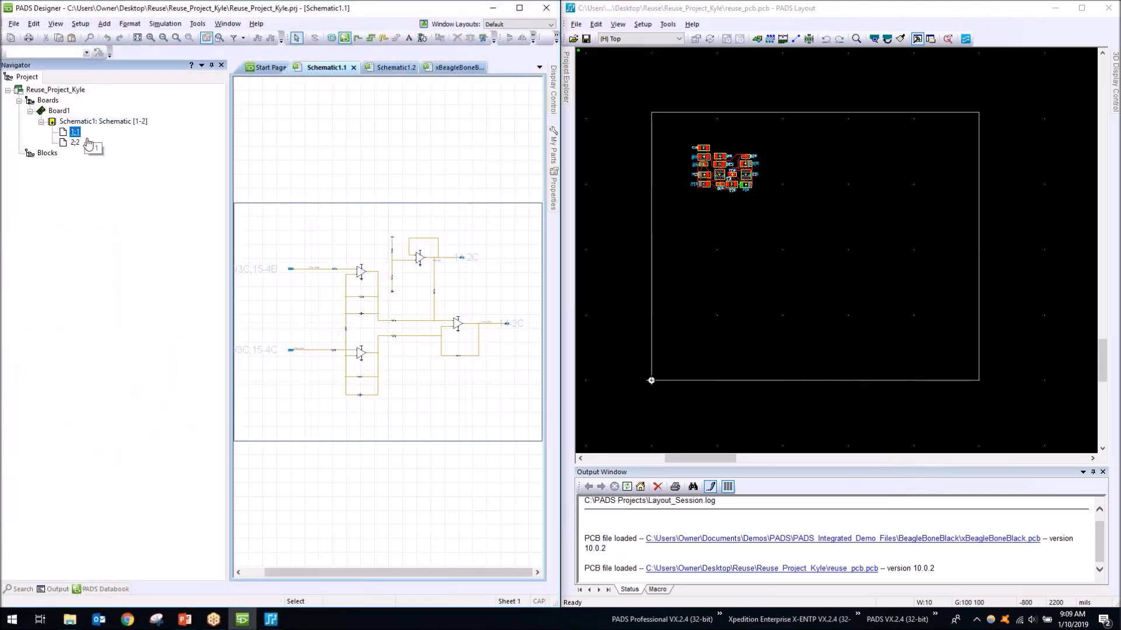
Connect the layout to the Reuse_Project_Kyle project through PADS Designer Link, and minimize the link dialog.
left_click(667, 24)
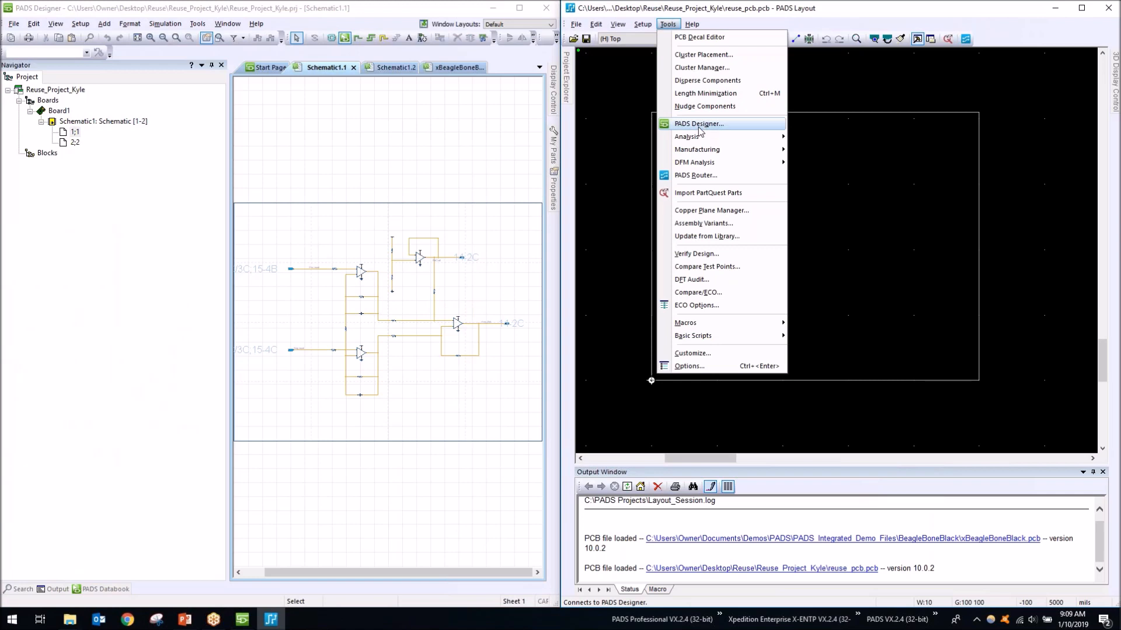
left_click(698, 123)
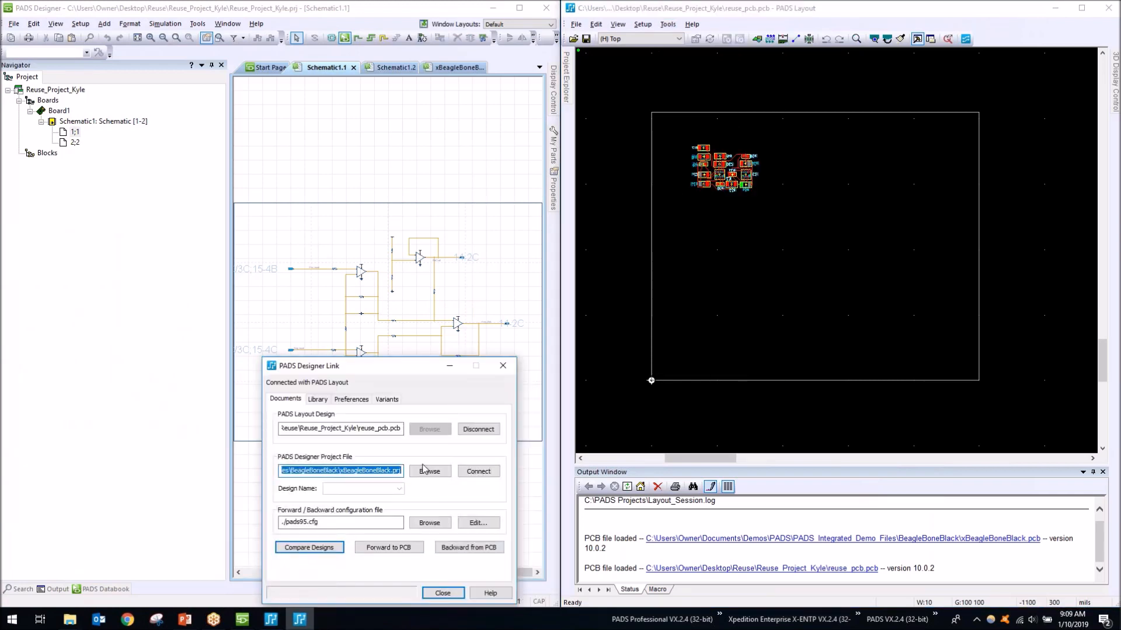
left_click(423, 469)
left_click(274, 461)
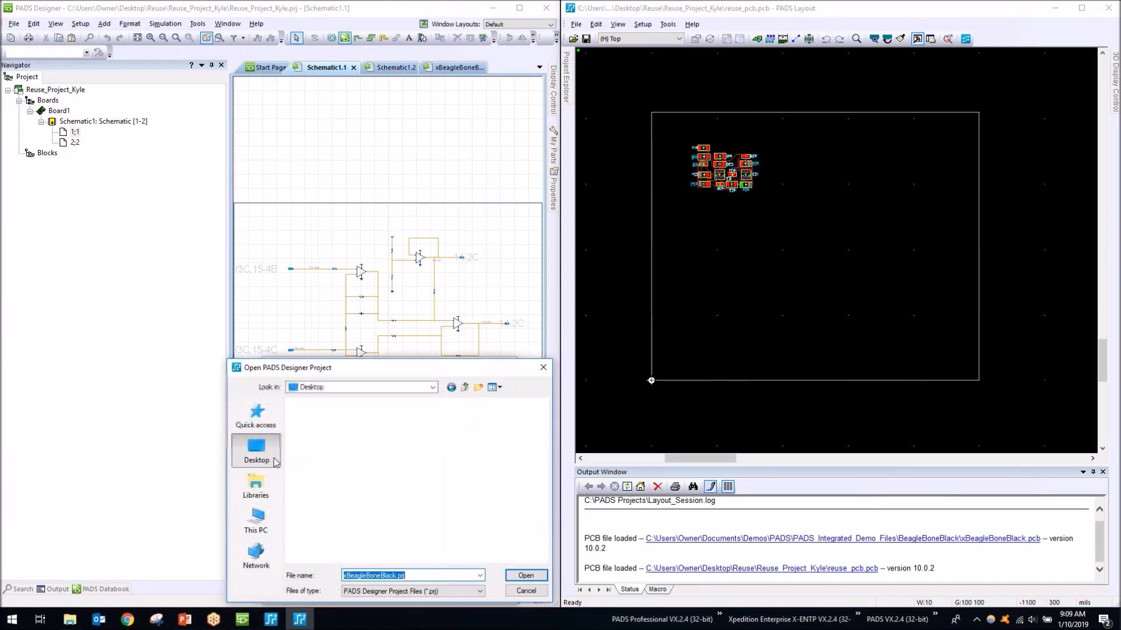
double_click(327, 533)
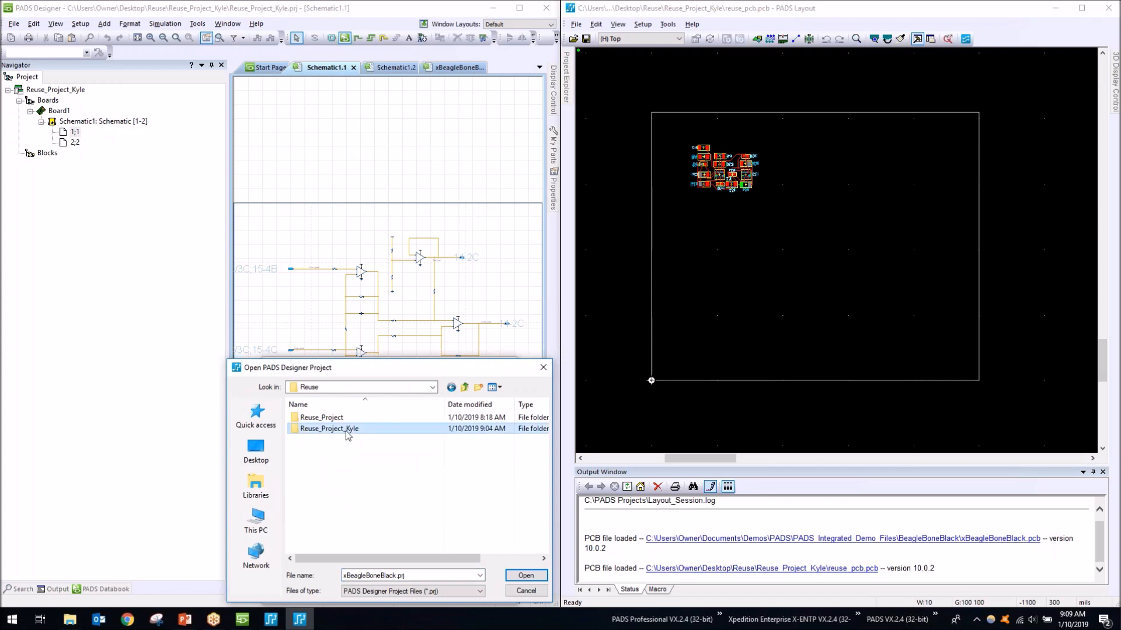
double_click(345, 429)
double_click(321, 493)
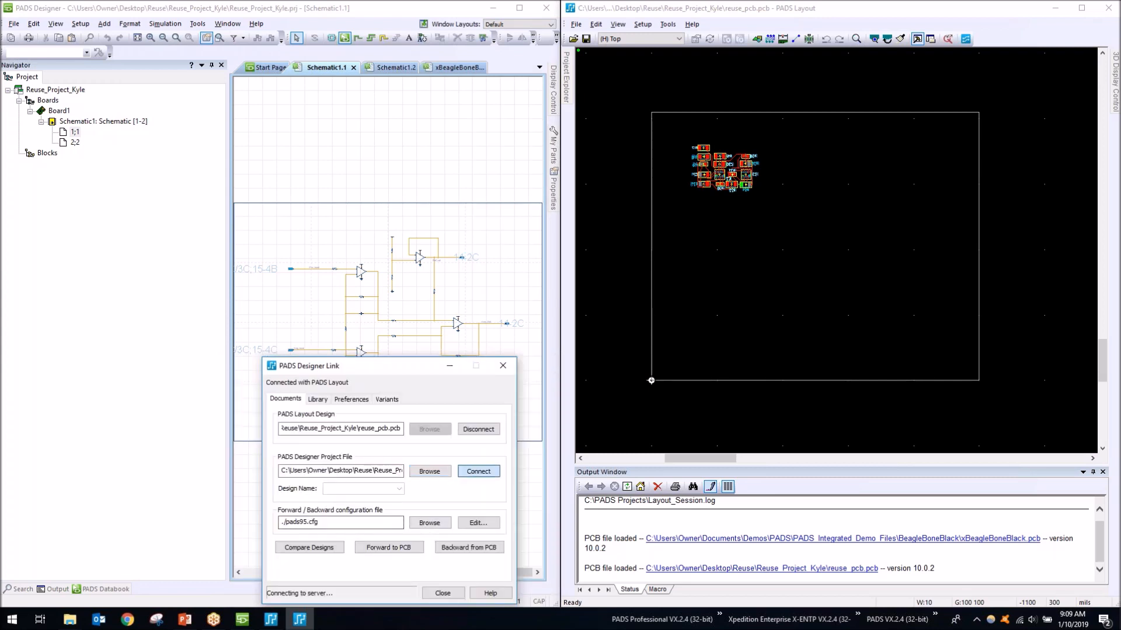
left_click(480, 471)
left_click(449, 366)
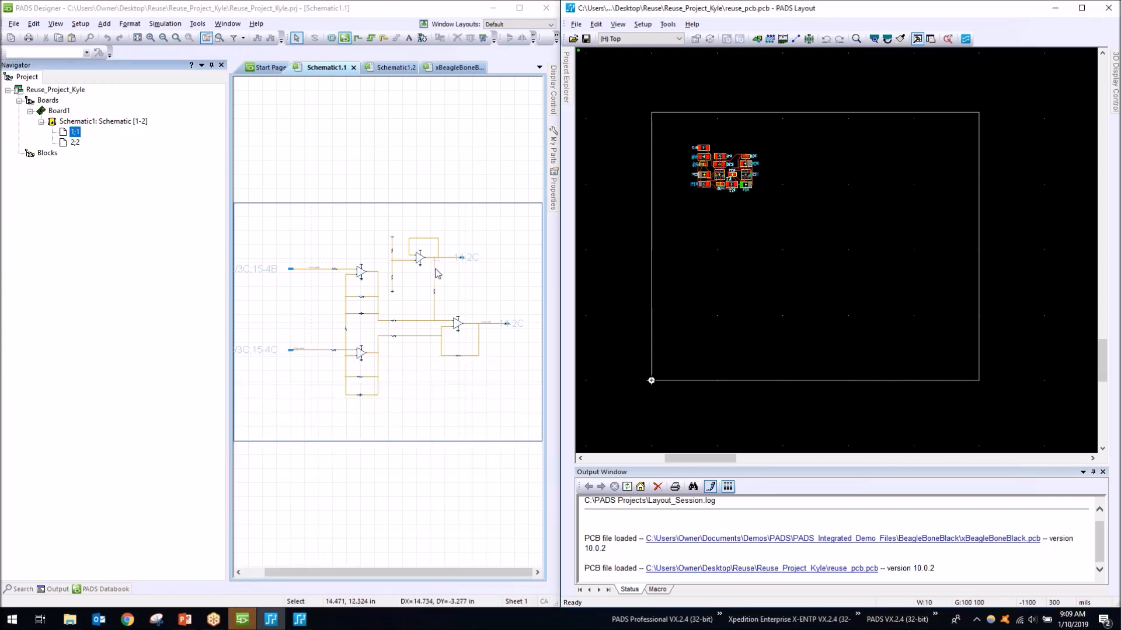
Cross-probe the upper op-amp and the resistor below it from schematic sheet 1 to the layout.
left_click(419, 258)
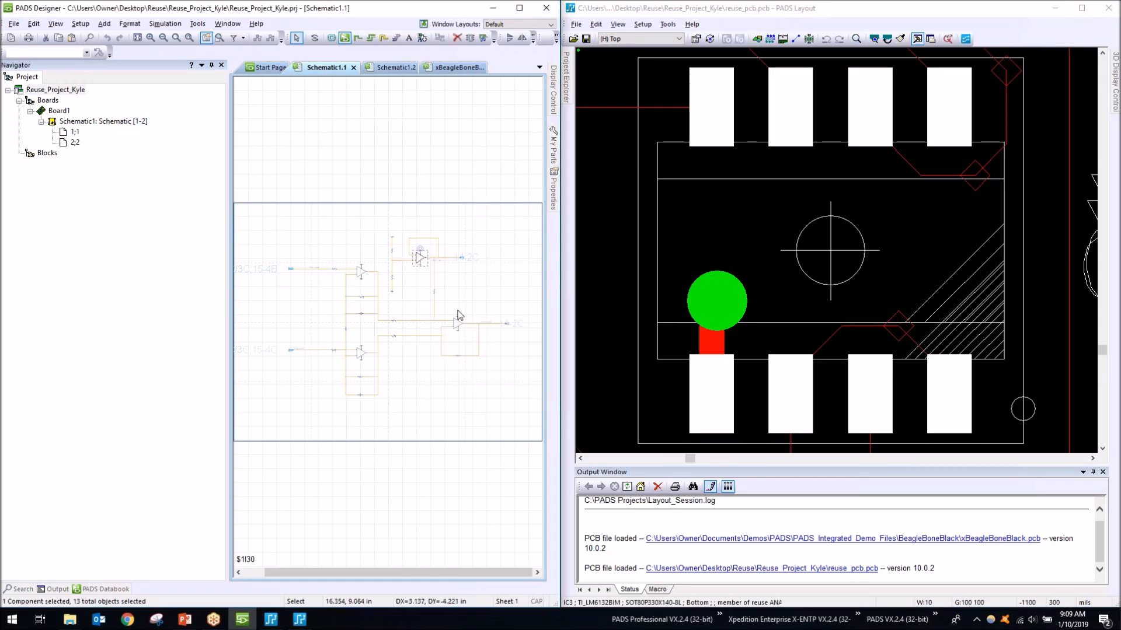
left_click(434, 290)
scroll(743, 288, "down", 5)
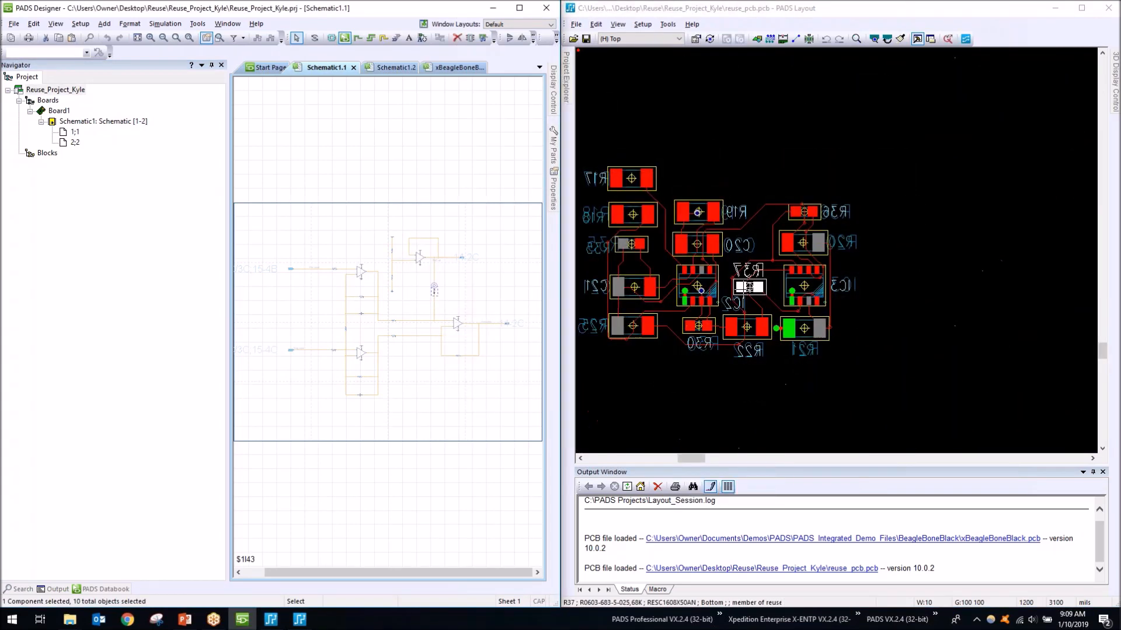
Open schematic sheet 2 and enable ECO editing in PADS Layout, accepting the ECO options without writing an ECO file.
double_click(74, 142)
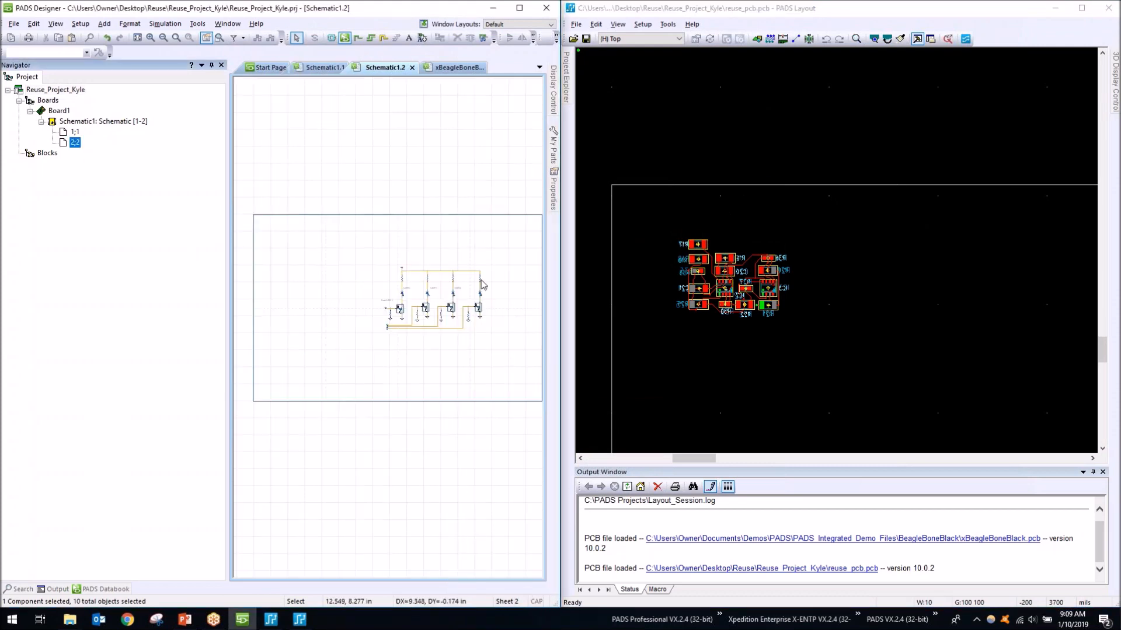
right_click(889, 43)
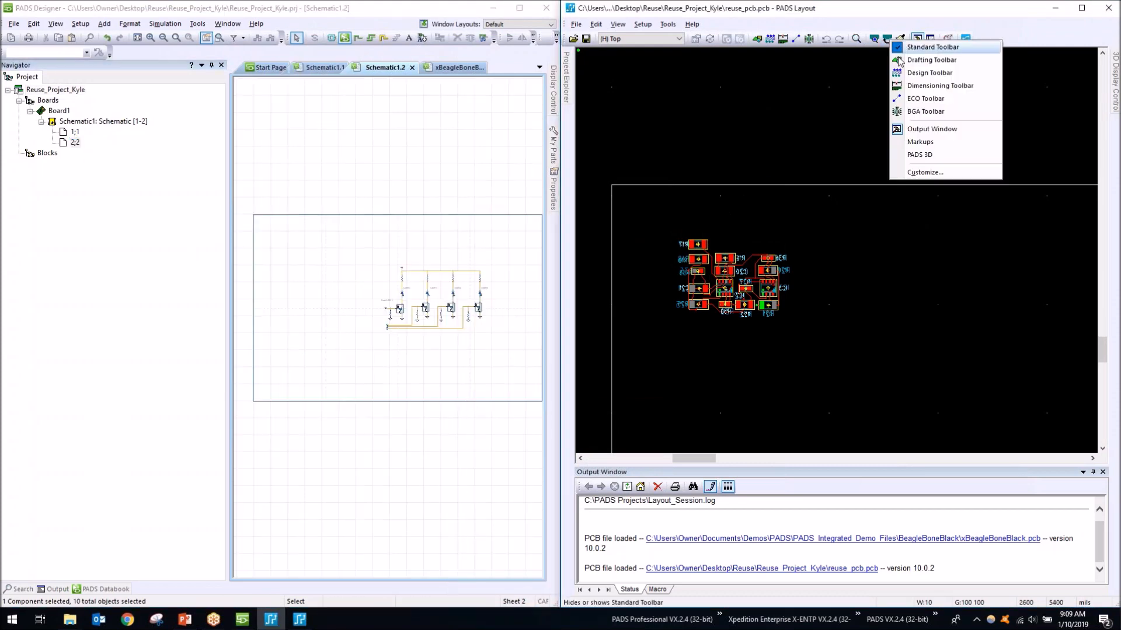
left_click(921, 99)
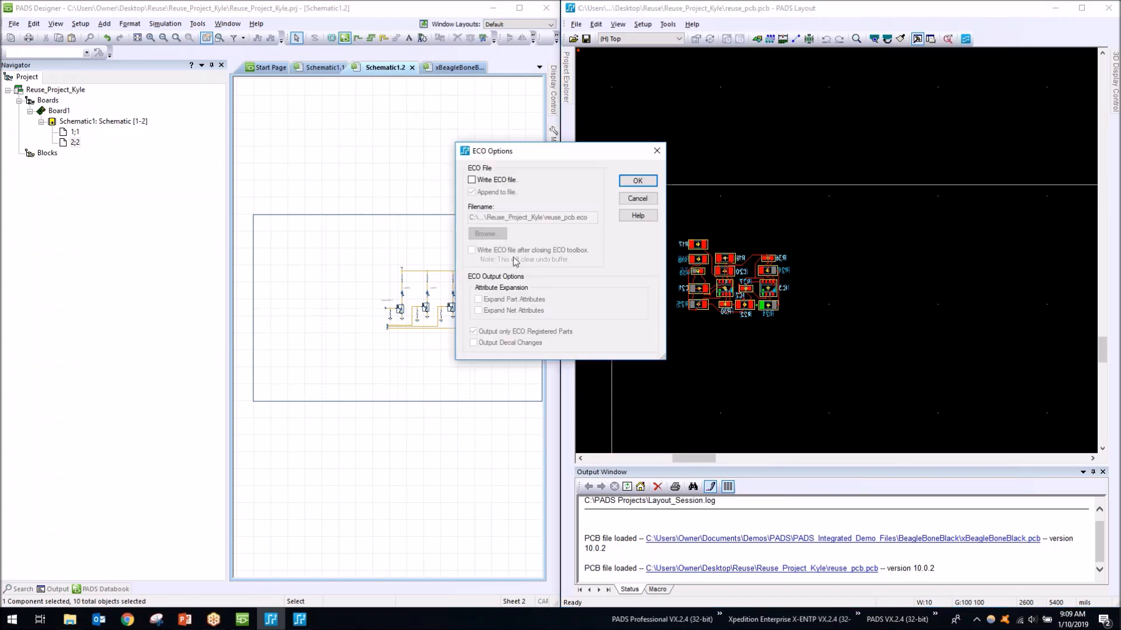
left_click(637, 181)
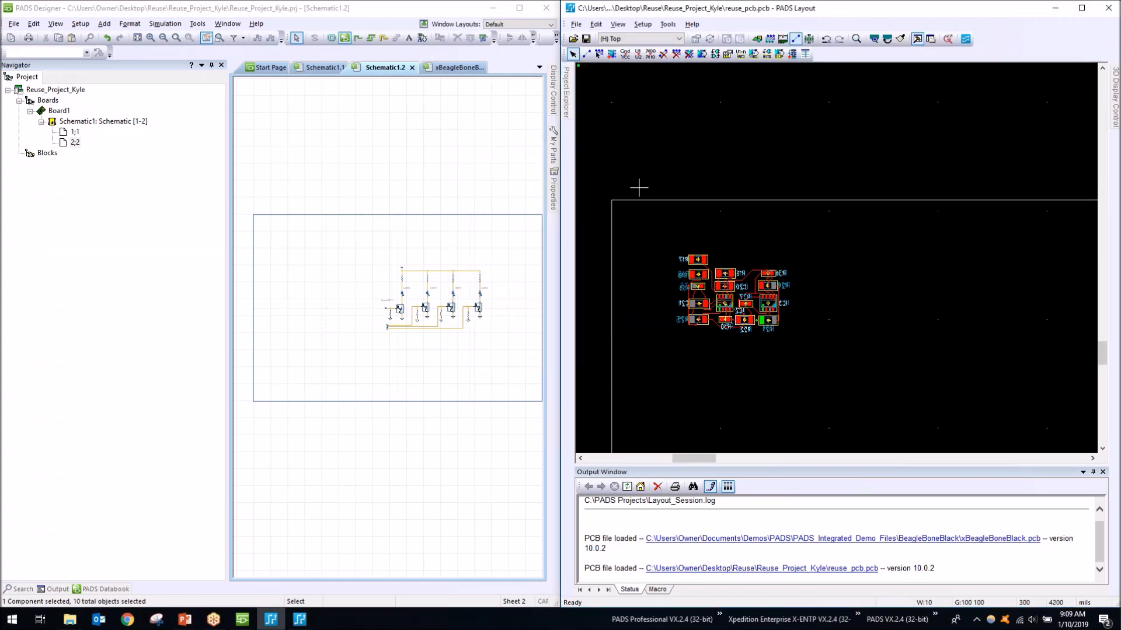
Add the reuse block LED_Config.reu, continuing past the warnings, and place it inside the board outline beside the analog block.
left_click(794, 54)
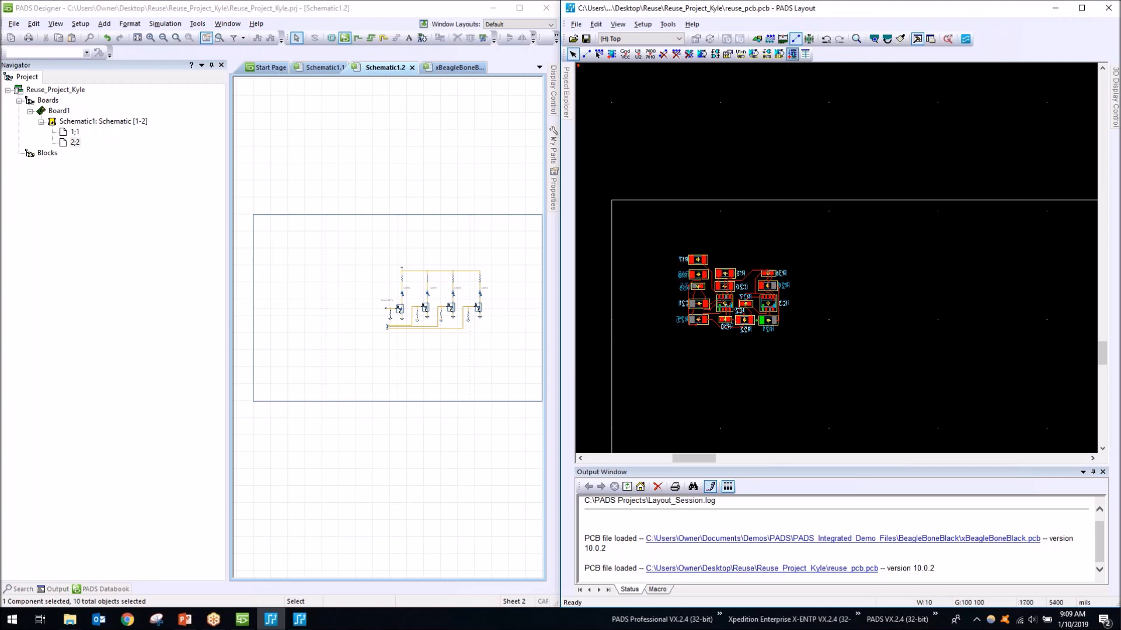
left_click_drag(740, 161, 357, 82)
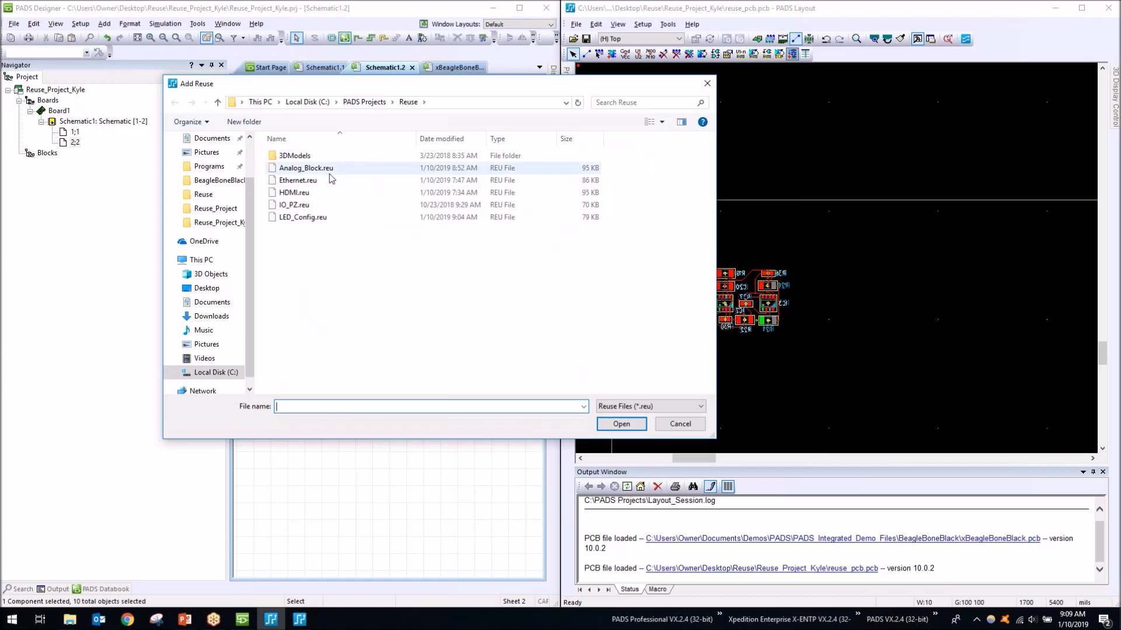
double_click(321, 218)
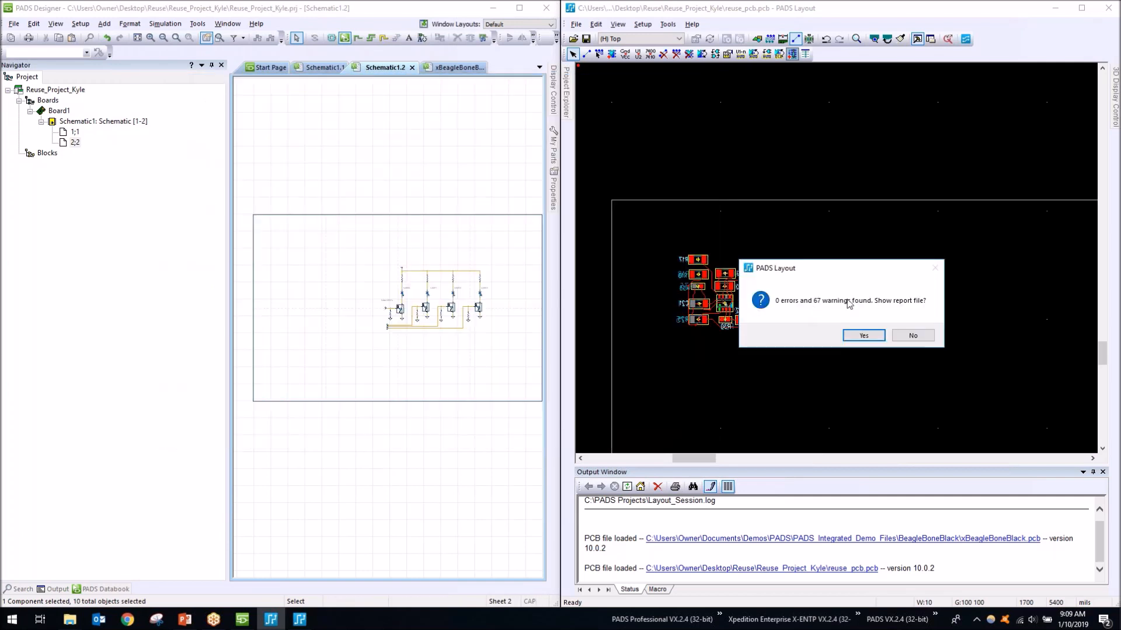
left_click(861, 337)
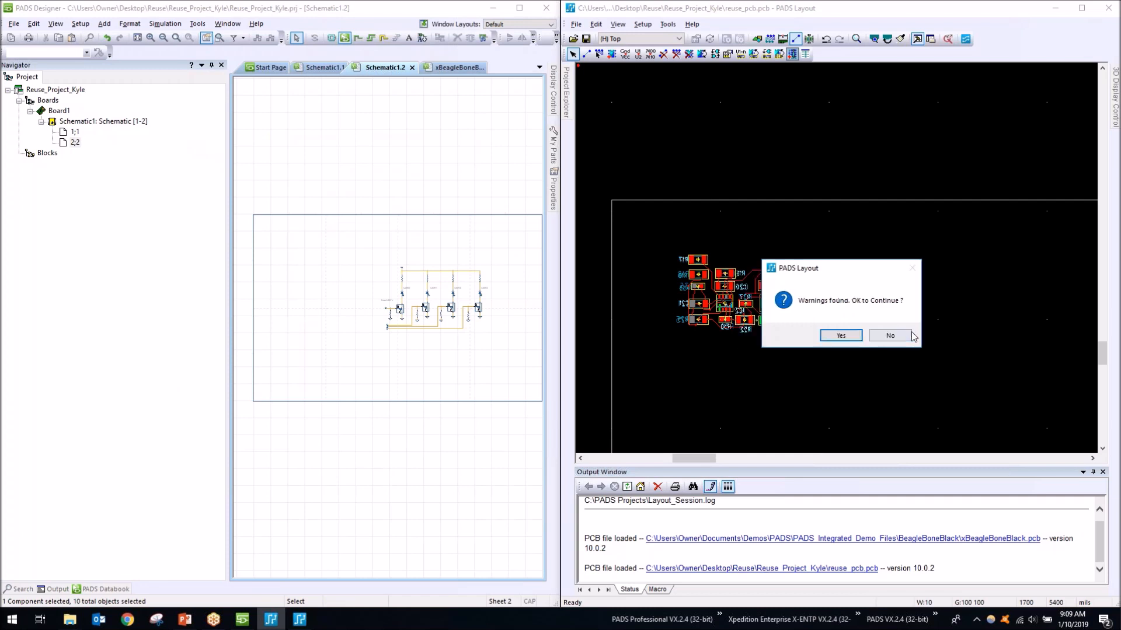
left_click(841, 336)
left_click(597, 208)
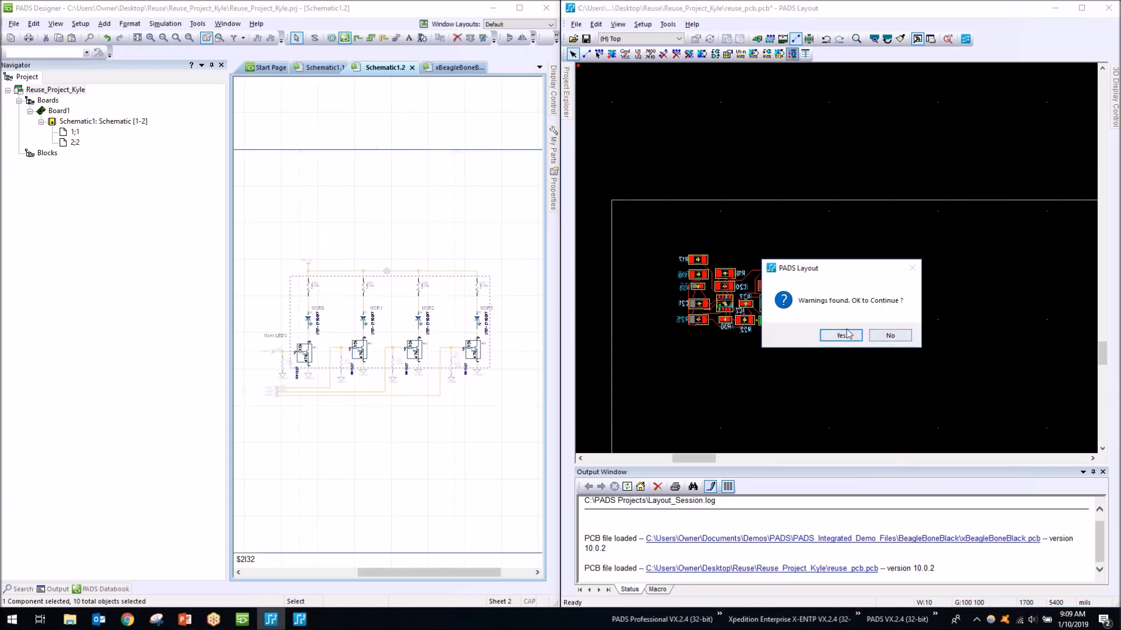
left_click(841, 335)
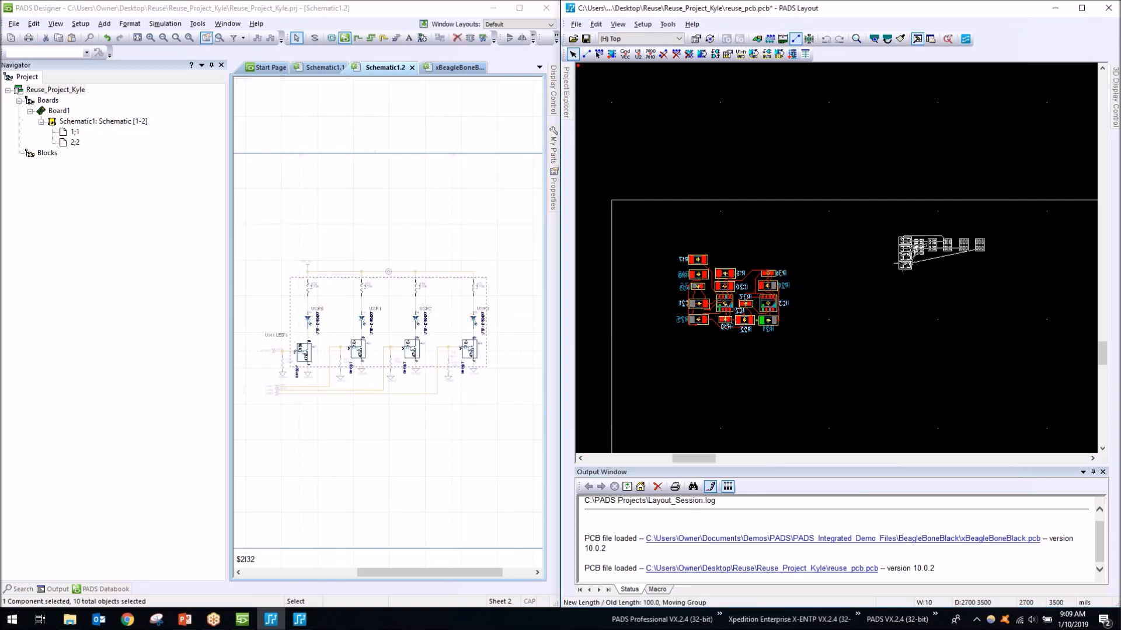
left_click(894, 255)
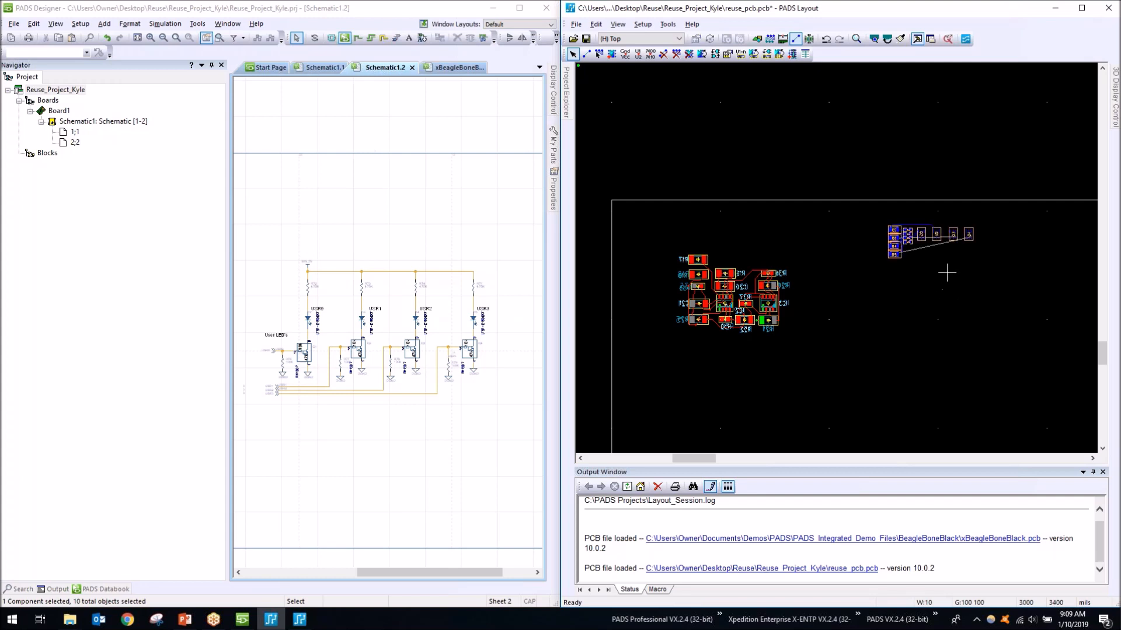
Examine the placed LED block's parts and traces and its position next to the analog block, and switch to PowerPoint.
scroll(946, 273, "up", 5)
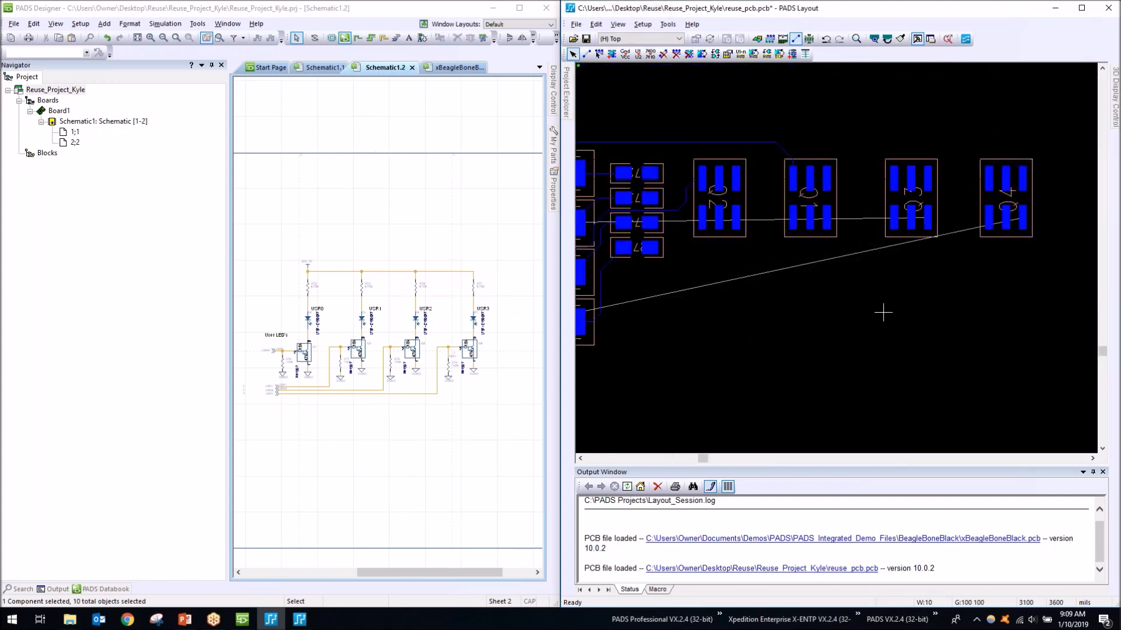
scroll(883, 313, "left", 4, "shift")
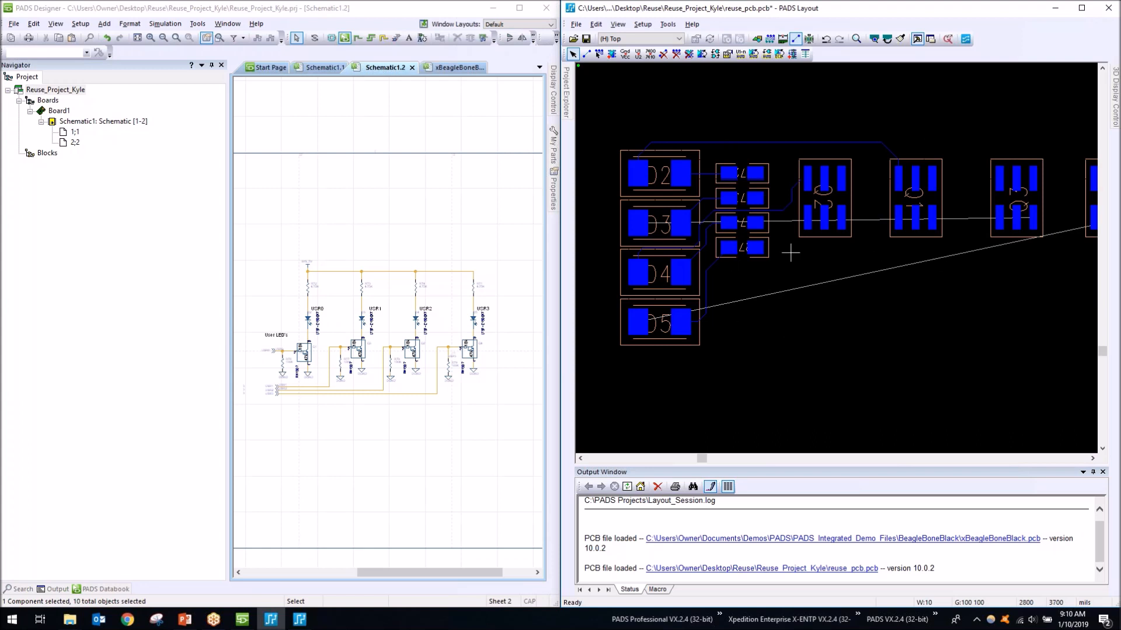
scroll(790, 257, "down", 4)
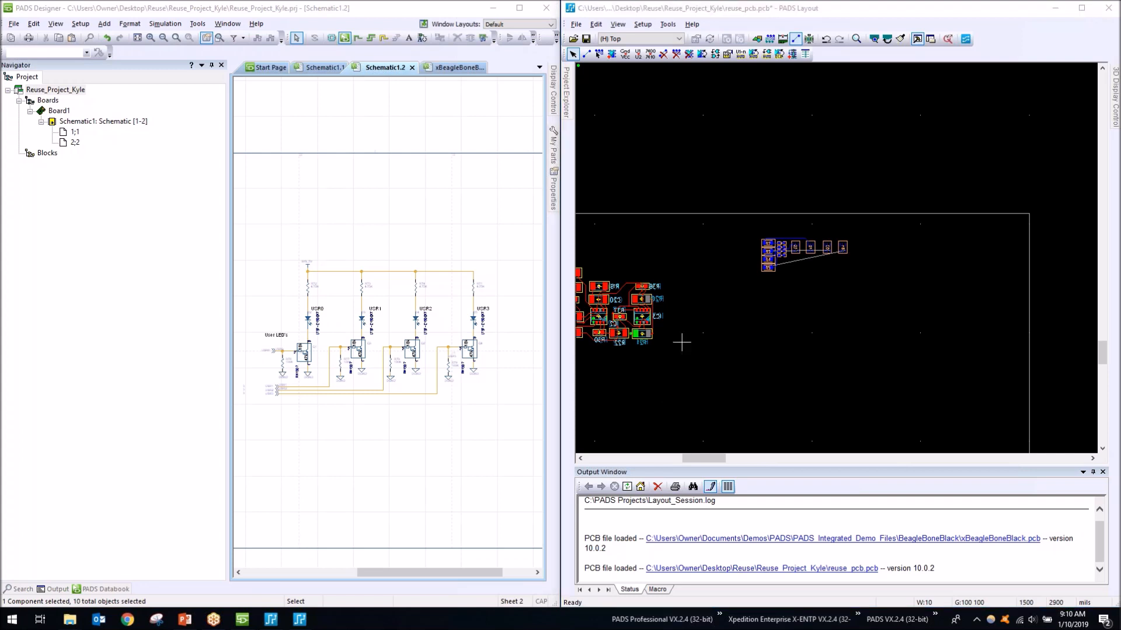
scroll(726, 352, "down", 1)
scroll(725, 362, "left", 2)
left_click(194, 619)
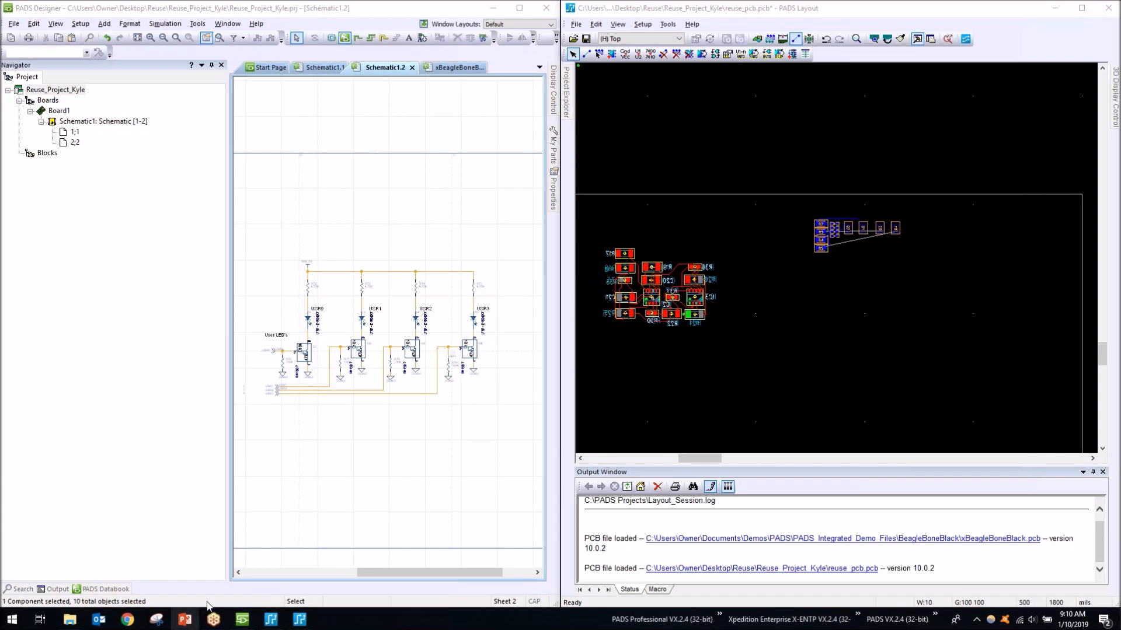